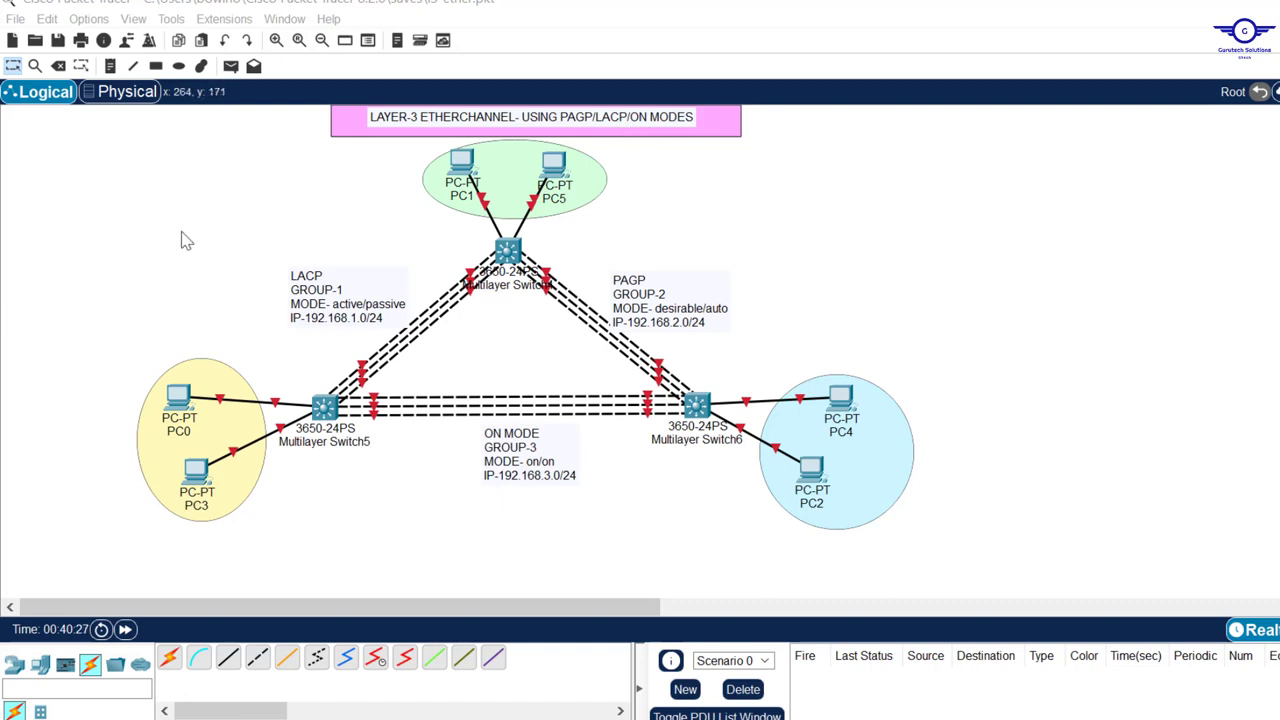
Examine the layer-3 EtherChannel topology and read config-guide.txt in Notepad up to the step about powering on the multilayer switches
left_click_drag(80, 216, 940, 562)
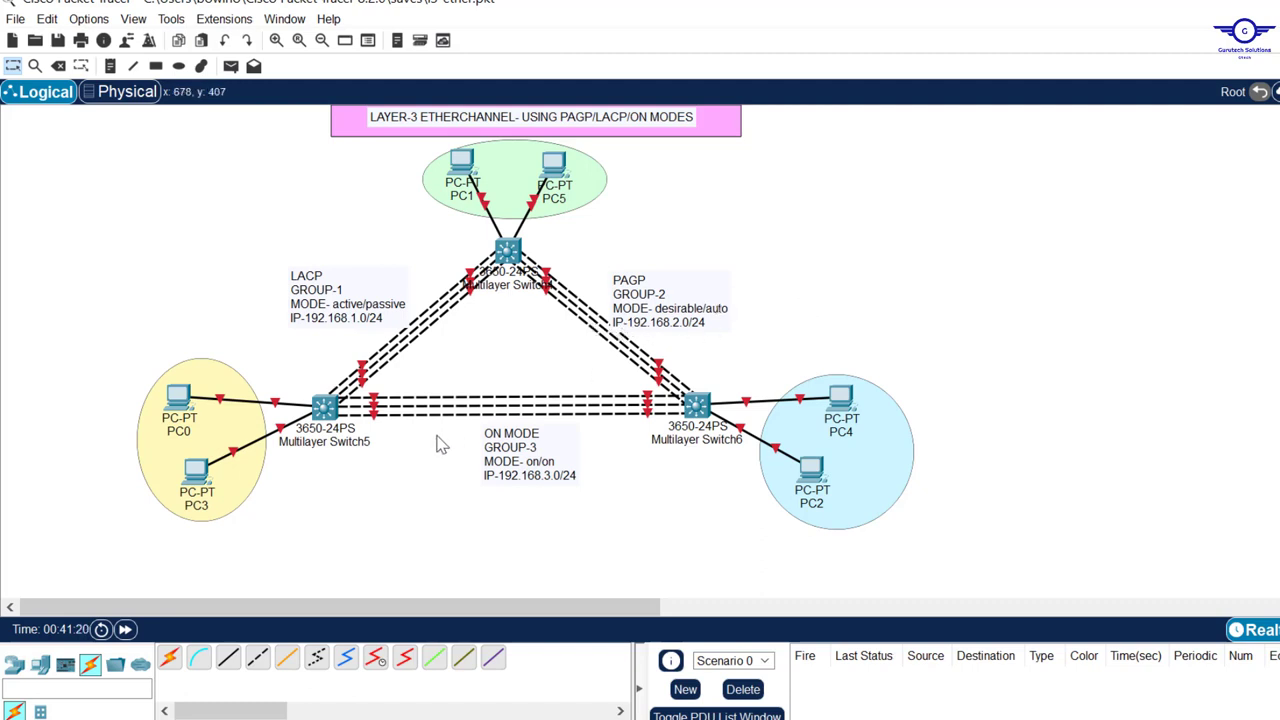
left_click_drag(420, 431, 645, 525)
left_click(1008, 357)
key("alt+Tab")
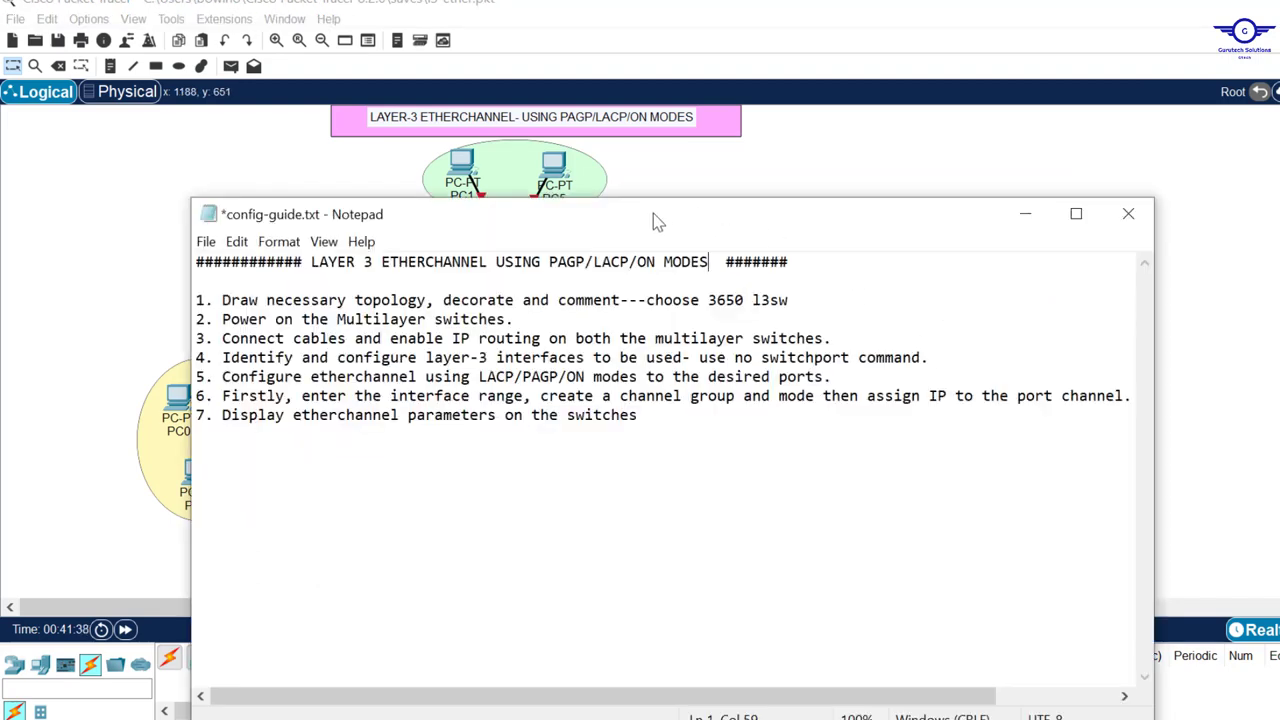
left_click_drag(653, 215, 698, 445)
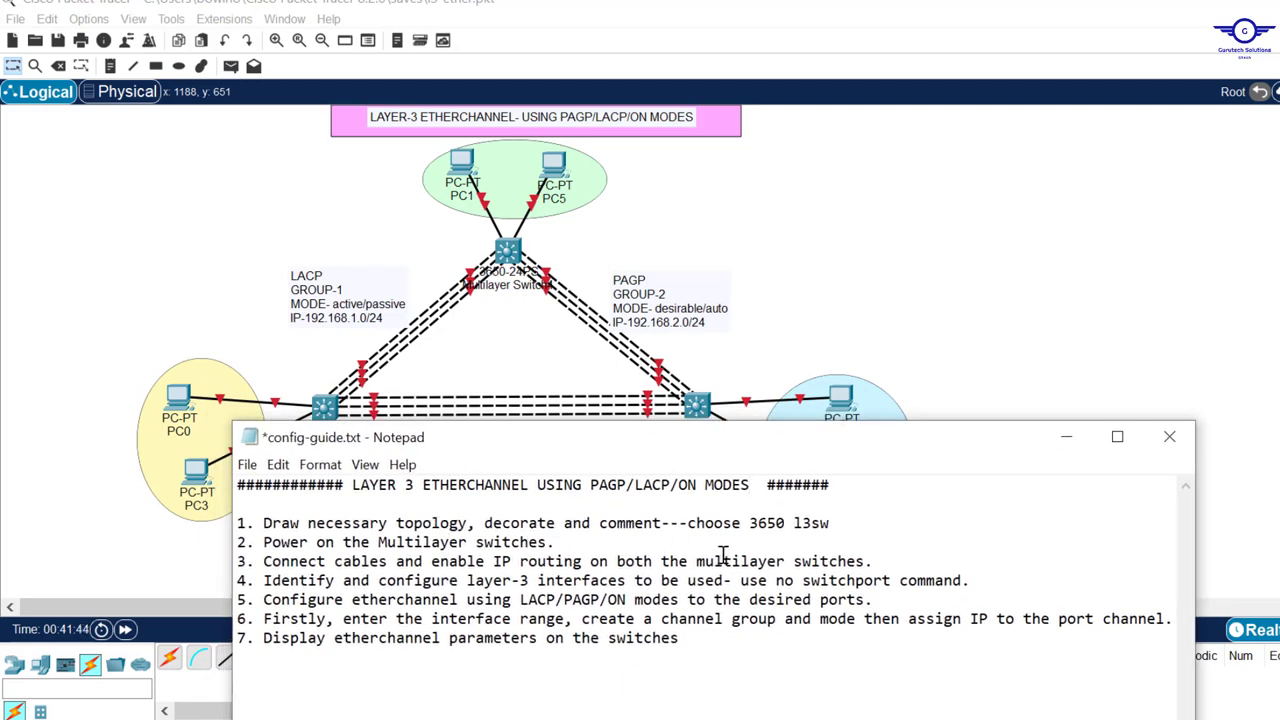
left_click_drag(844, 529, 690, 530)
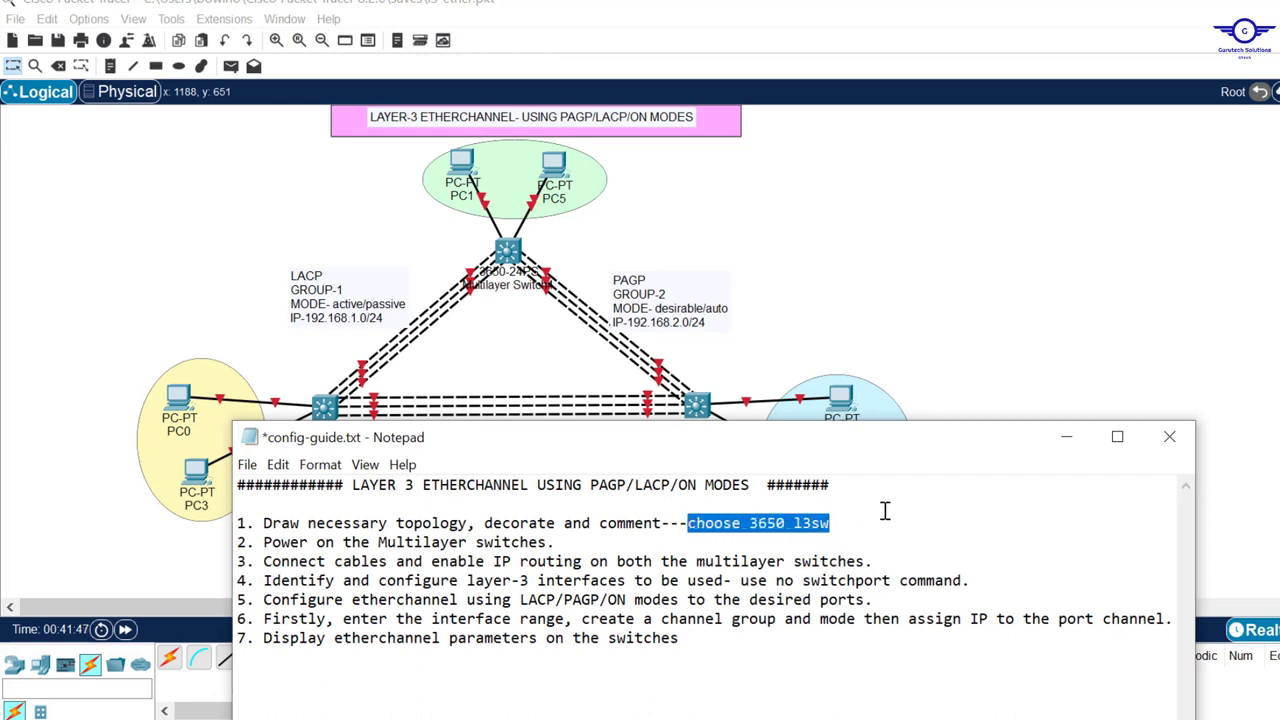
left_click(951, 277)
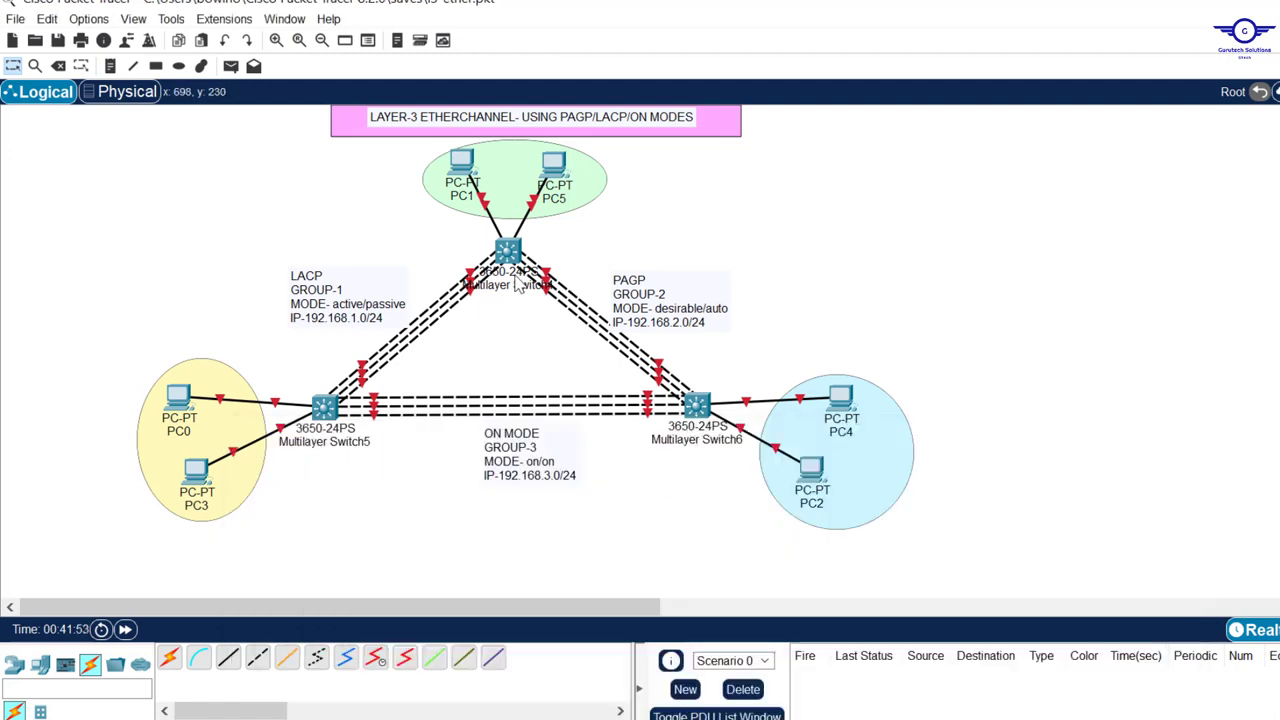
left_click(1062, 718)
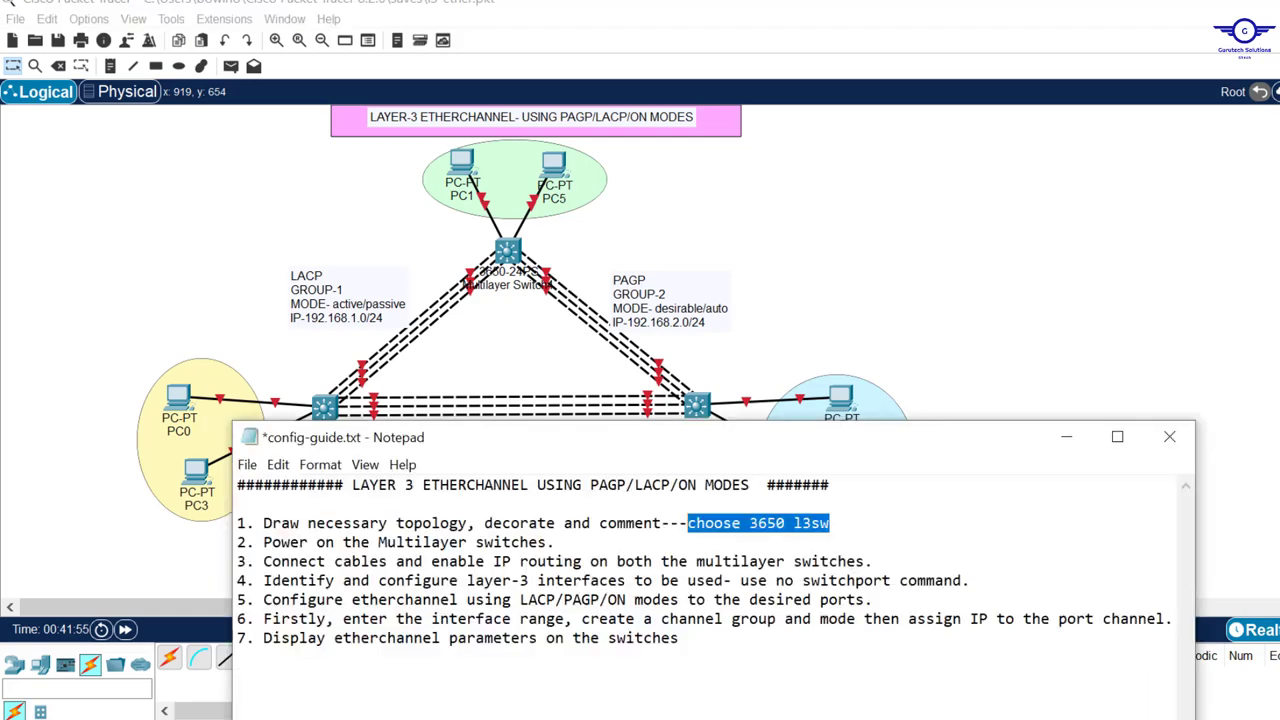
left_click_drag(612, 447, 429, 506)
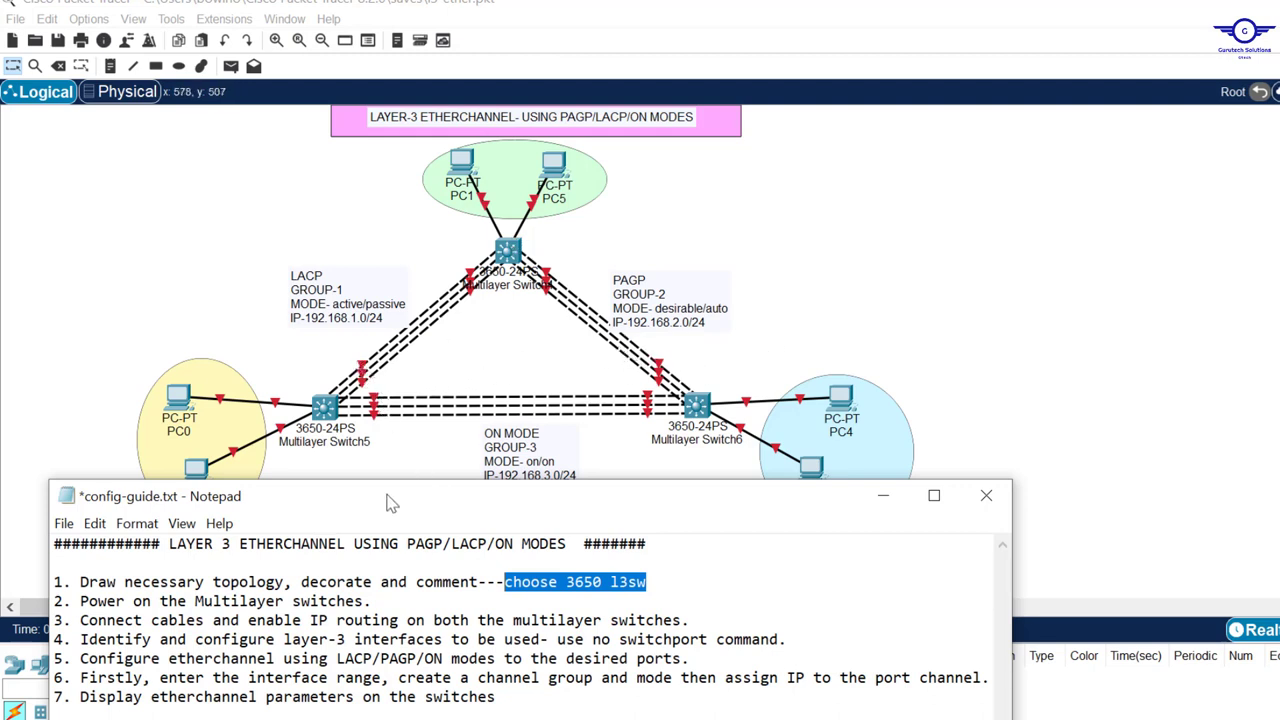
left_click_drag(378, 501, 619, 253)
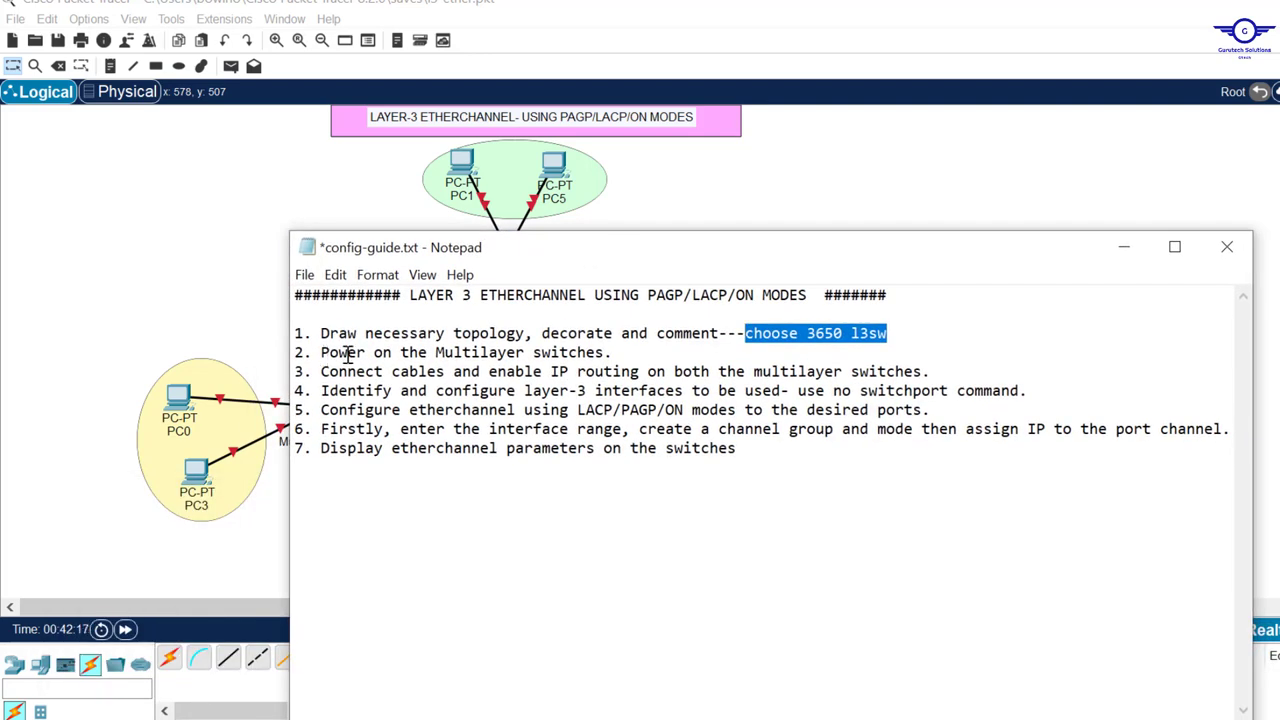
left_click(633, 352)
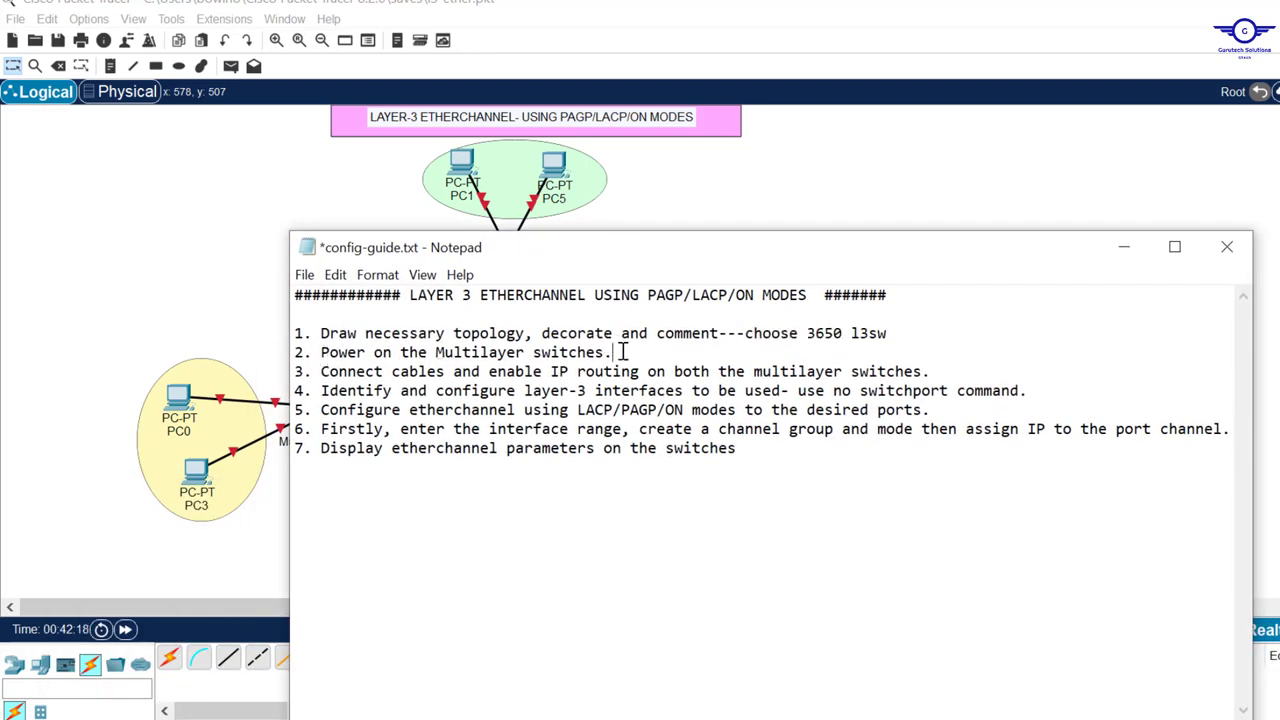
left_click(293, 352, "shift")
left_click(820, 184)
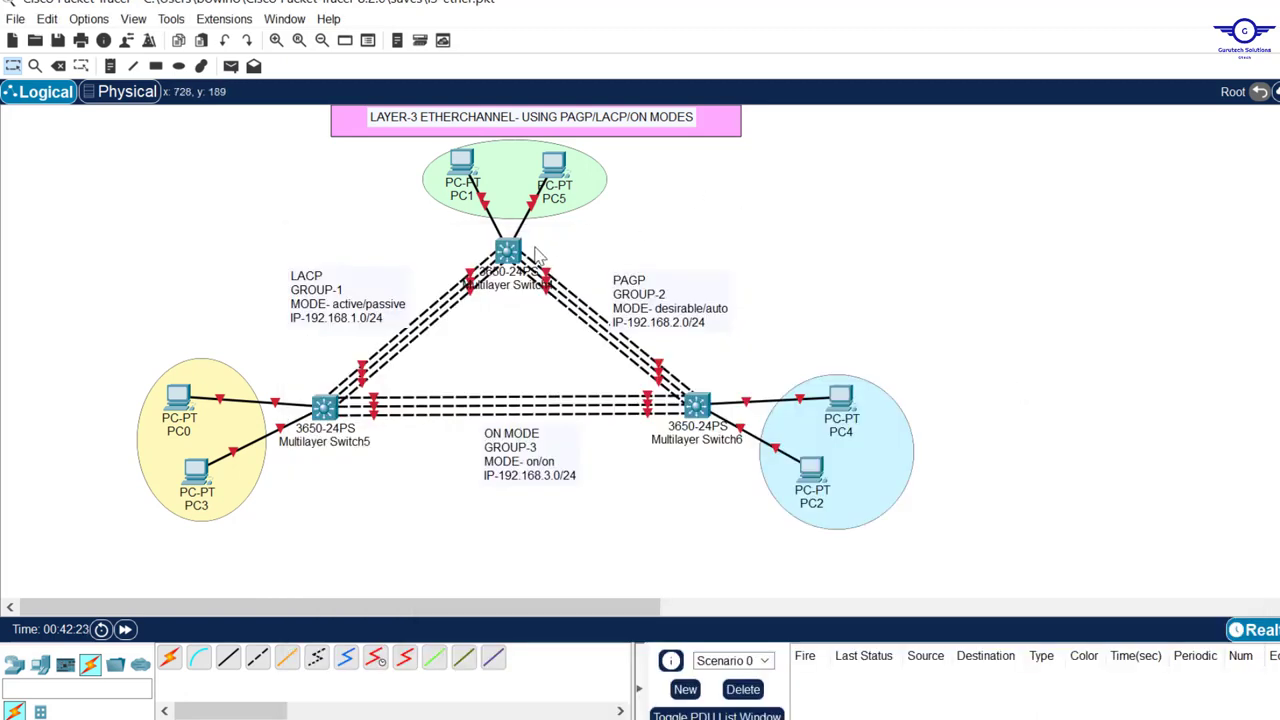
Install an AC-POWER-SUPPLY module in the empty power slot of Multilayer Switch6, Multilayer Switch5 and Multilayer Switch4
left_click(698, 405)
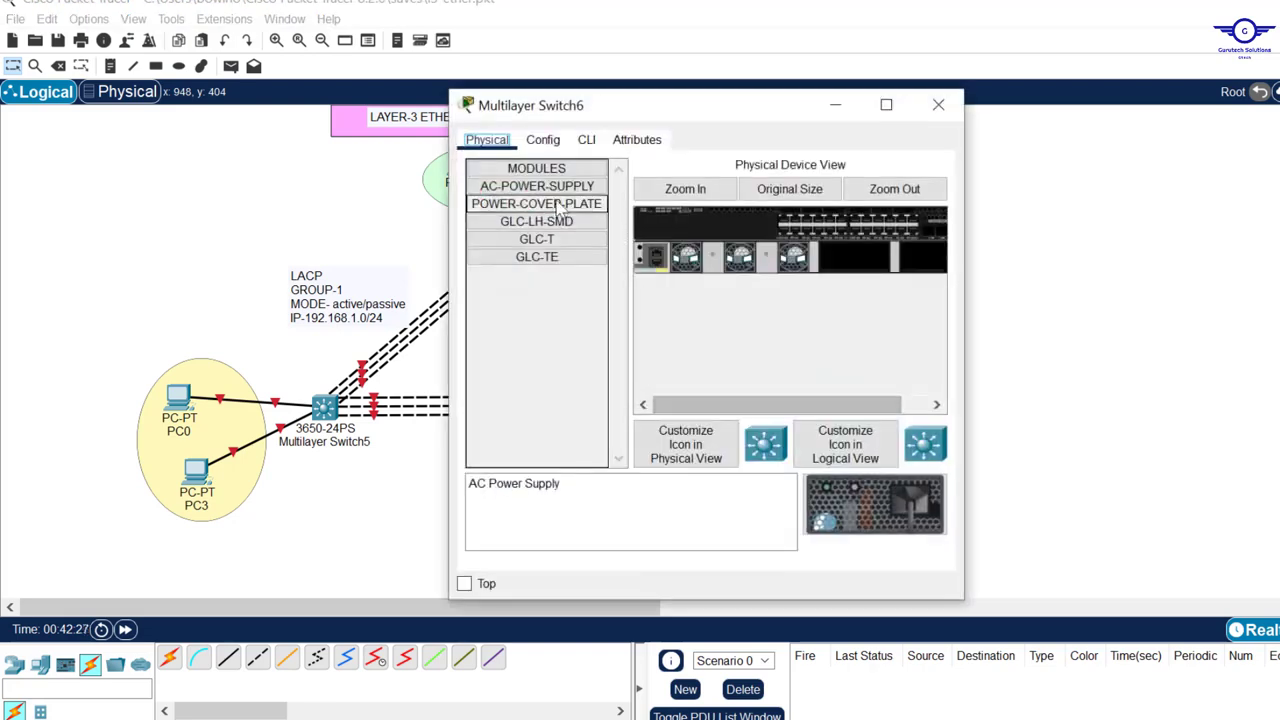
left_click_drag(546, 188, 854, 257)
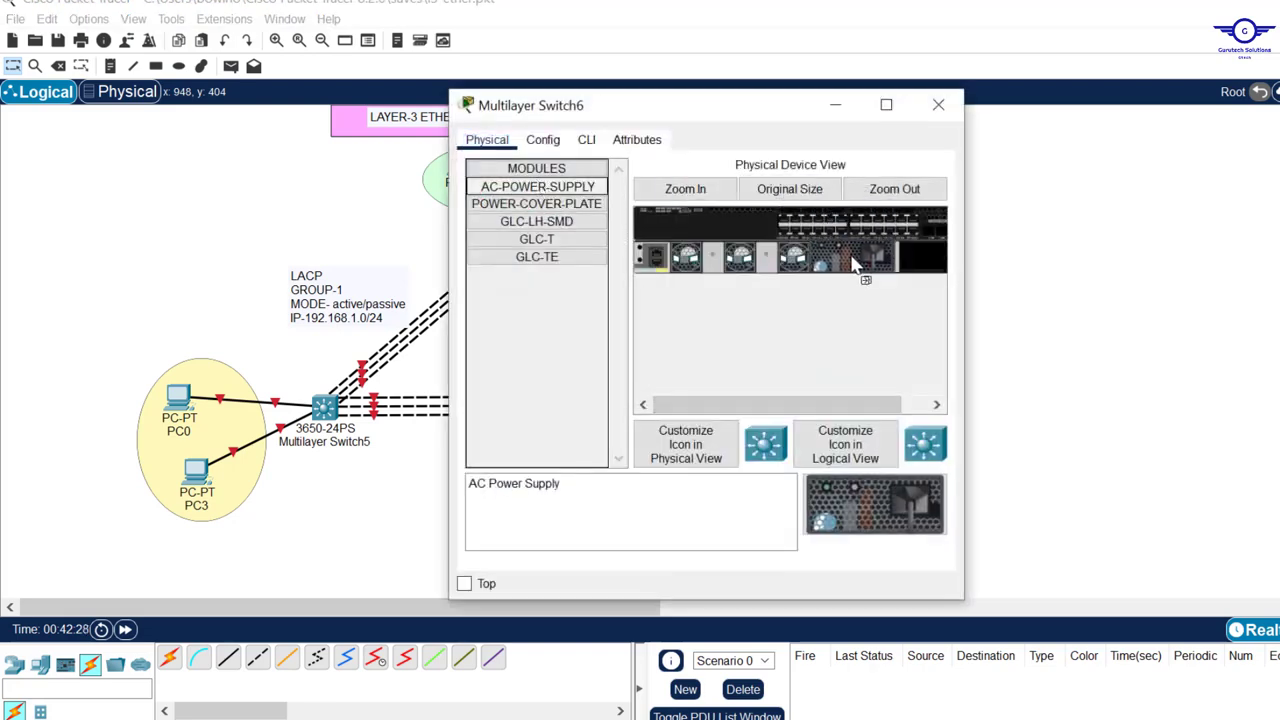
left_click(938, 104)
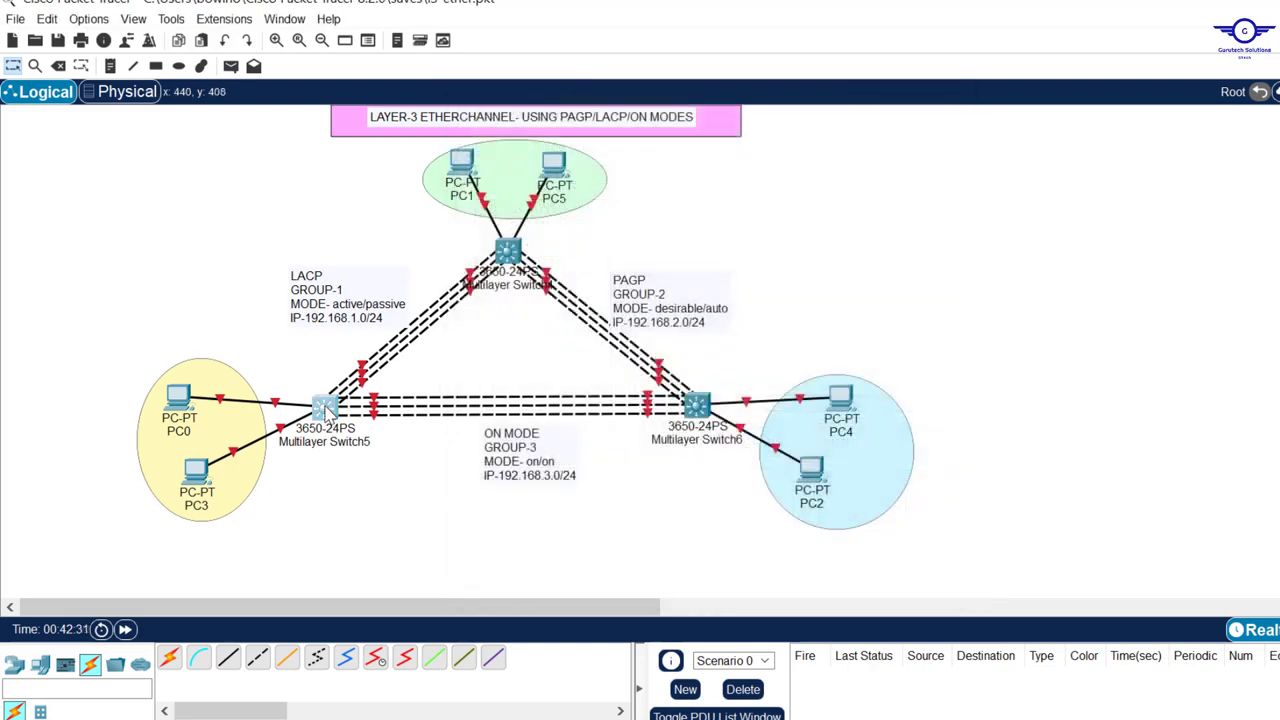
left_click(324, 407)
left_click_drag(555, 192, 865, 262)
left_click(940, 106)
left_click(513, 252)
left_click_drag(536, 186, 860, 262)
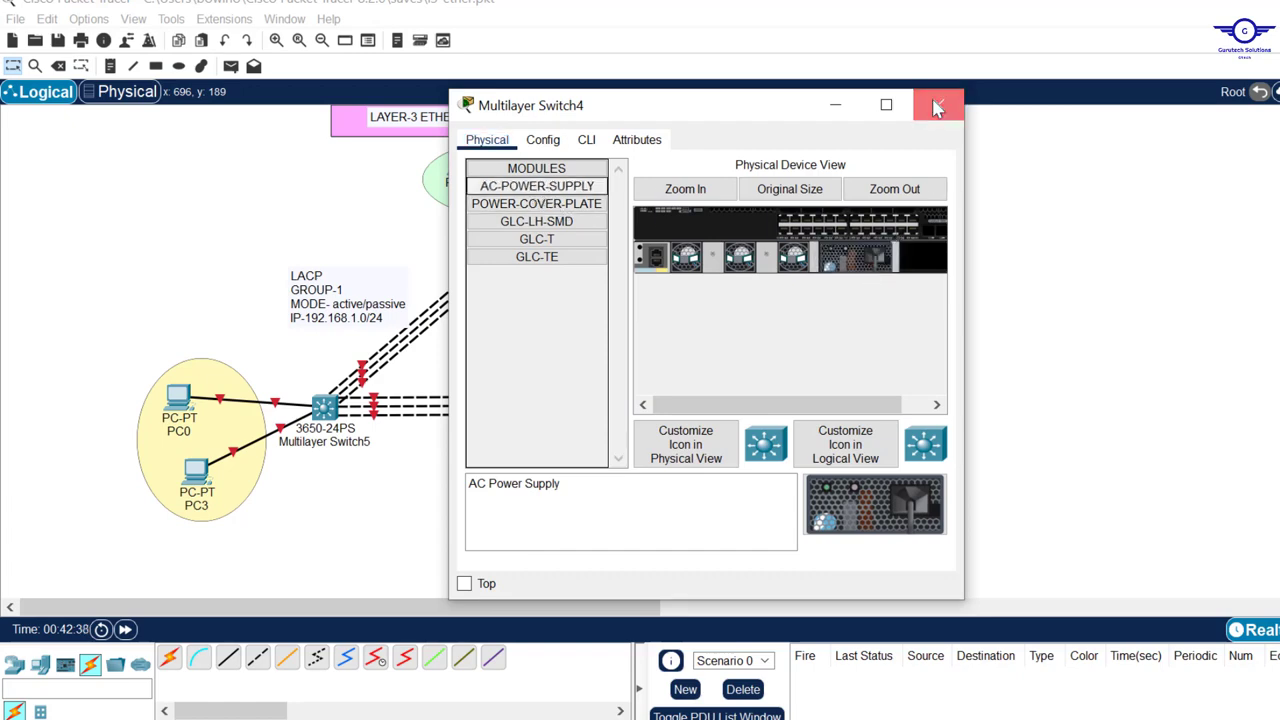
left_click(938, 104)
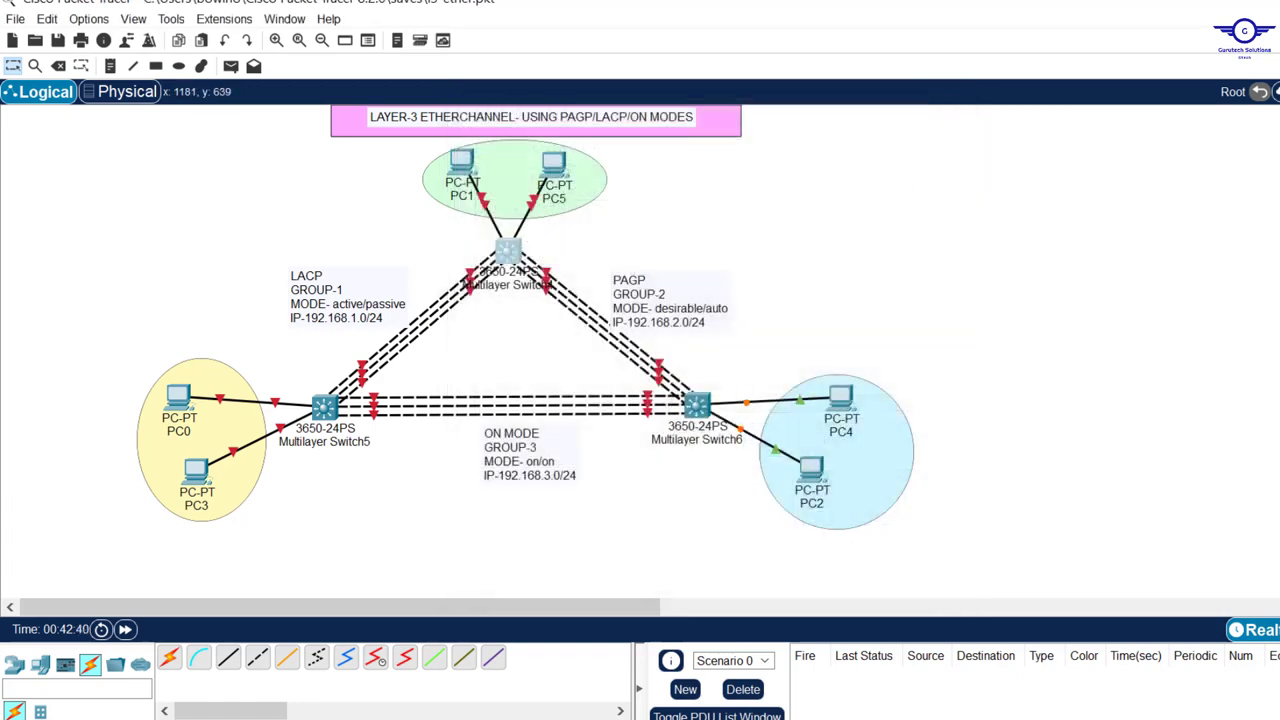
Switch to Notepad and review the guide's step 3 on cabling and enabling IP routing, then return to Packet Tracer
left_click(918, 719)
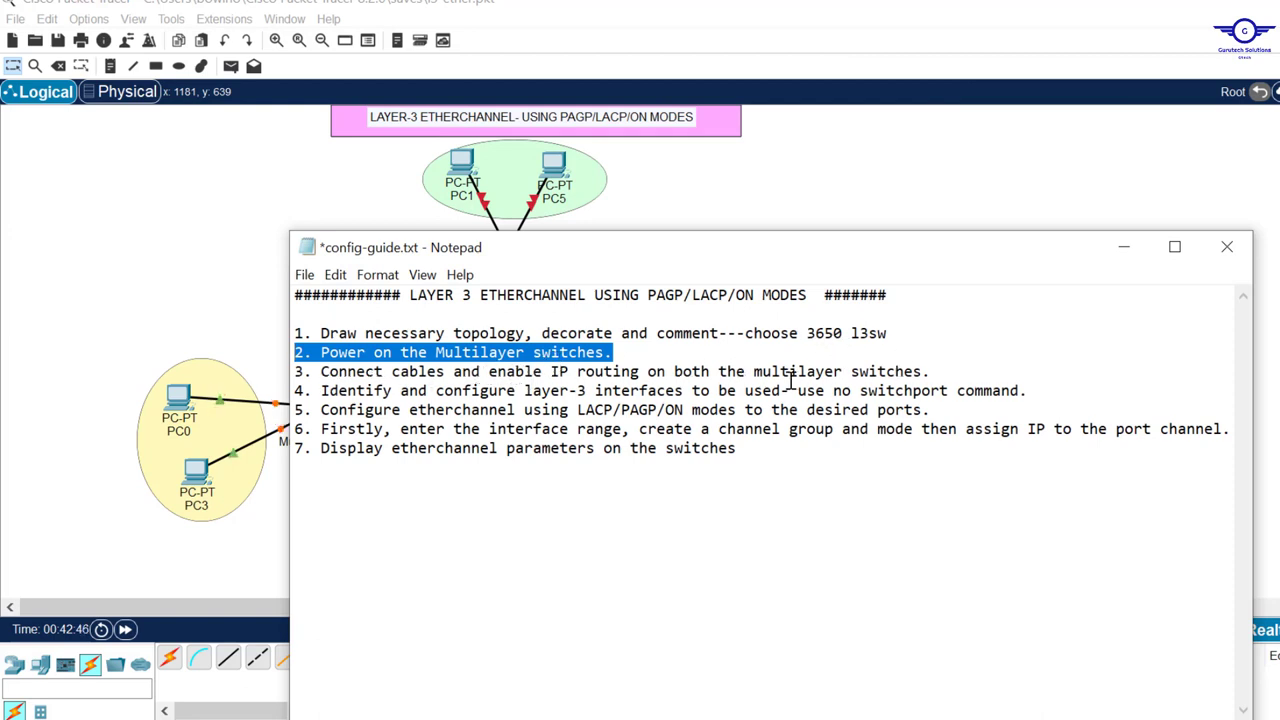
left_click(871, 205)
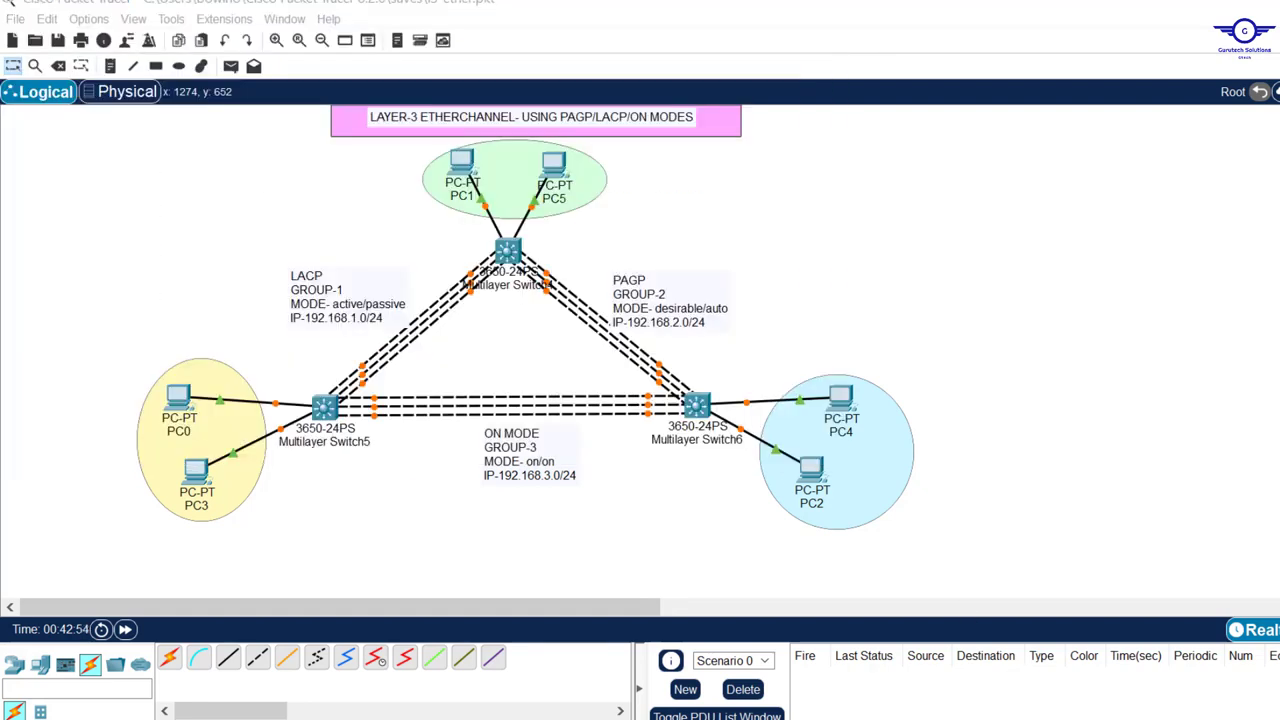
key("alt+Tab")
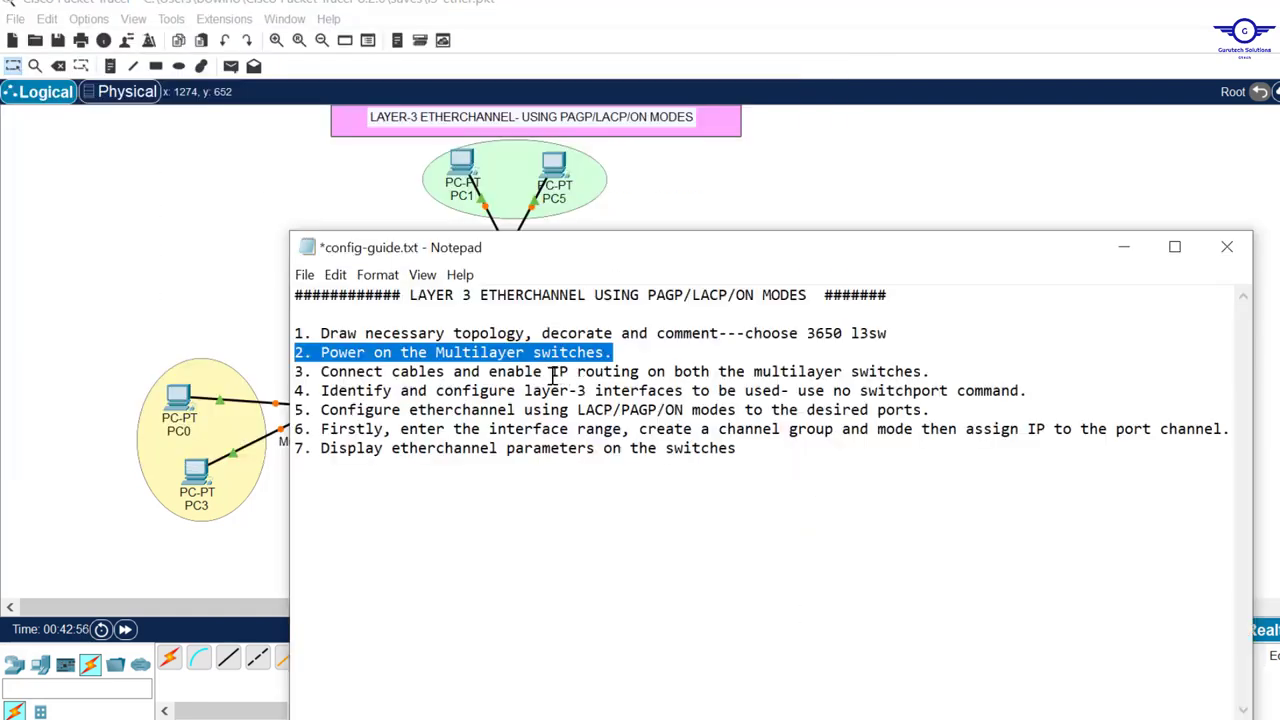
left_click_drag(552, 373, 641, 378)
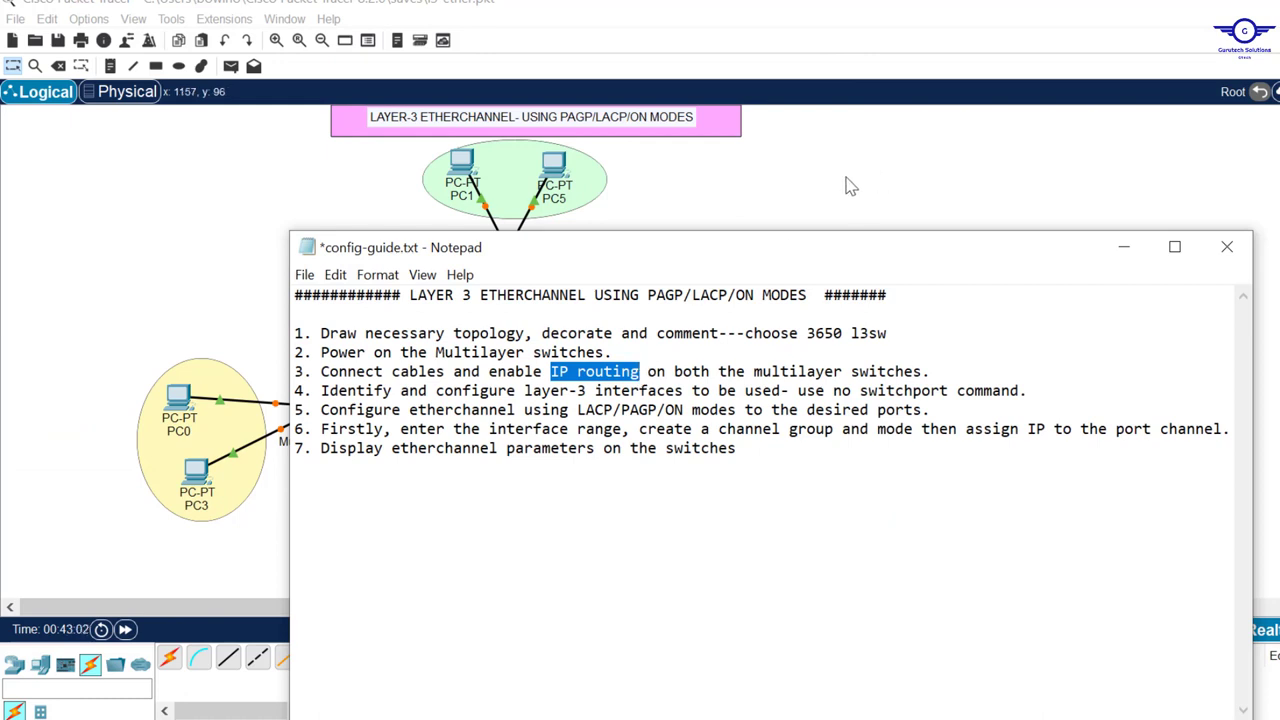
left_click(843, 186)
Open the command line of Multilayer Switch4 and answer NO to the initial configuration dialog
left_click(509, 250)
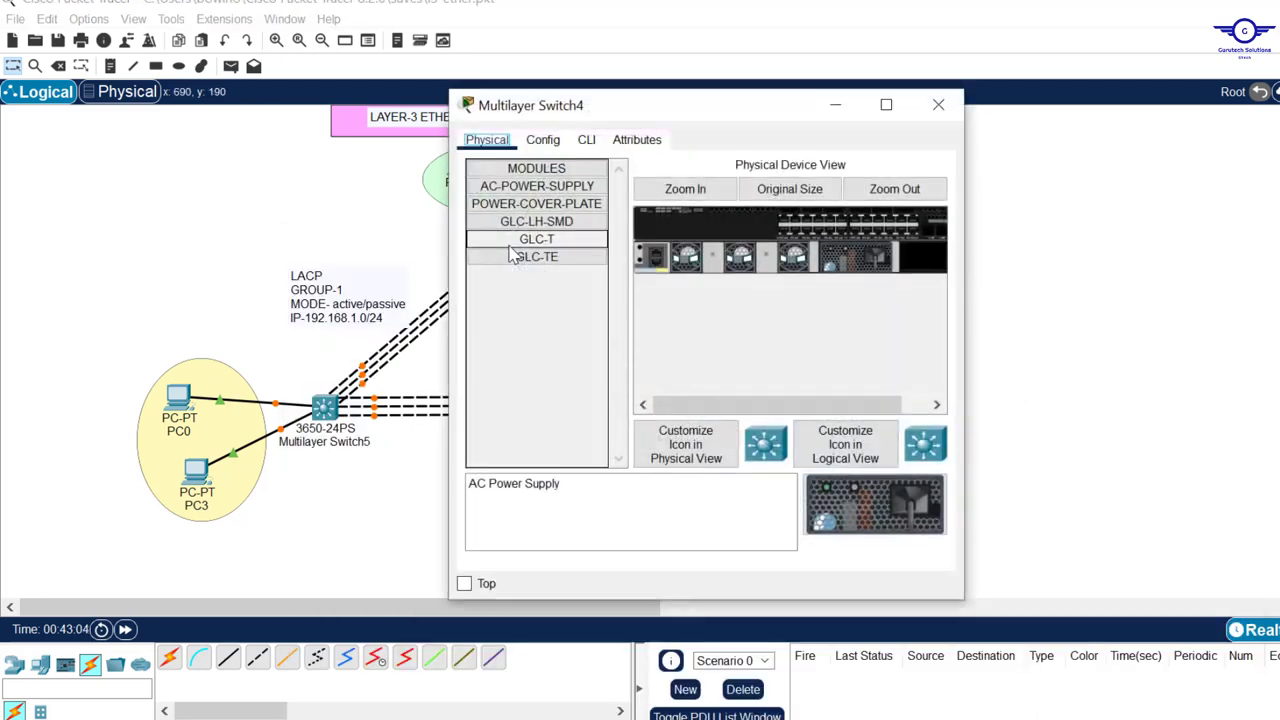
left_click(586, 139)
key("Return")
key("Return")
key("Return")
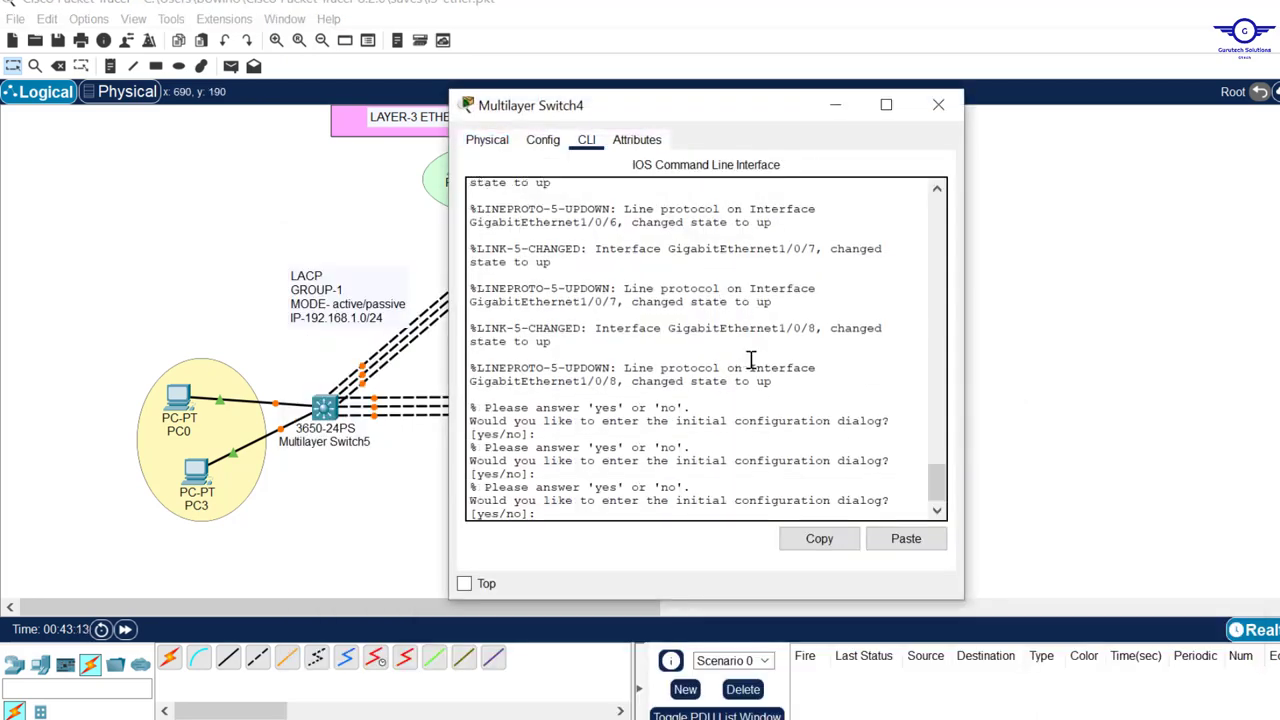
key("BackSpace")
type("O")
key("Return")
key("Return")
key("Return")
key("Return")
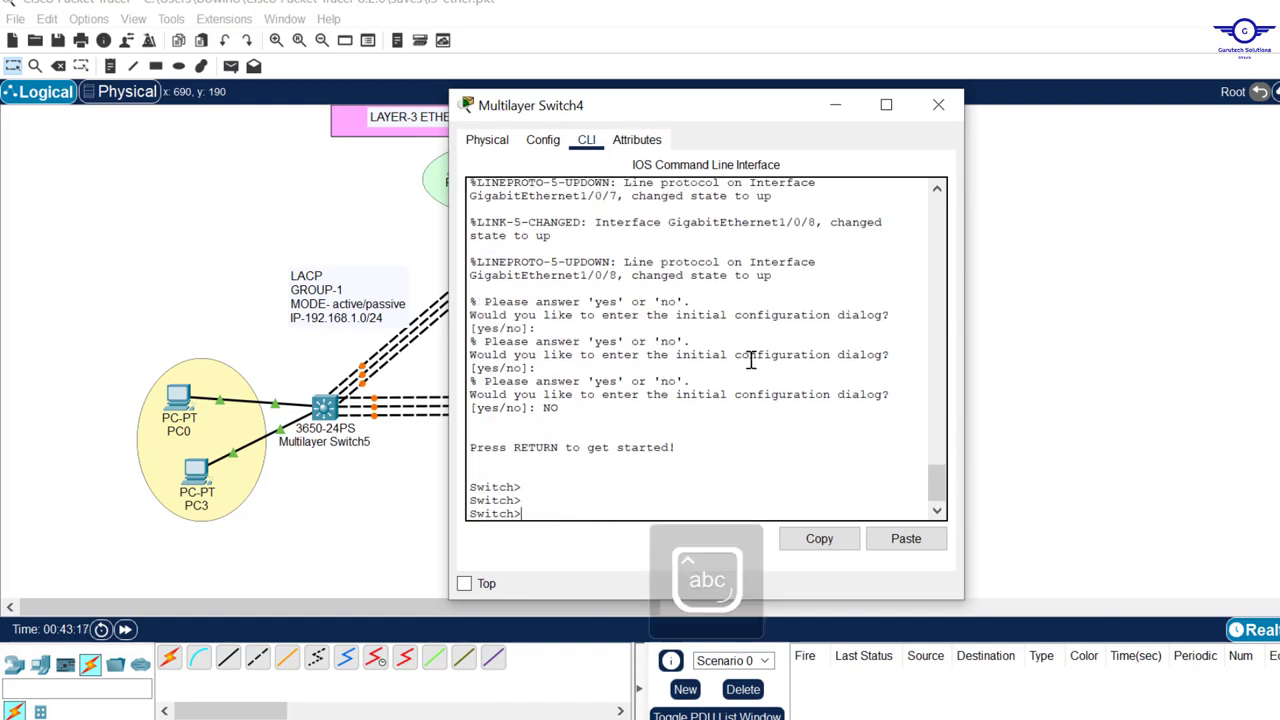
Enter privileged mode with en and global configuration mode with conf t on Multilayer Switch4
type("en")
key("Return")
key("Return")
key("Return")
type("ch#con")
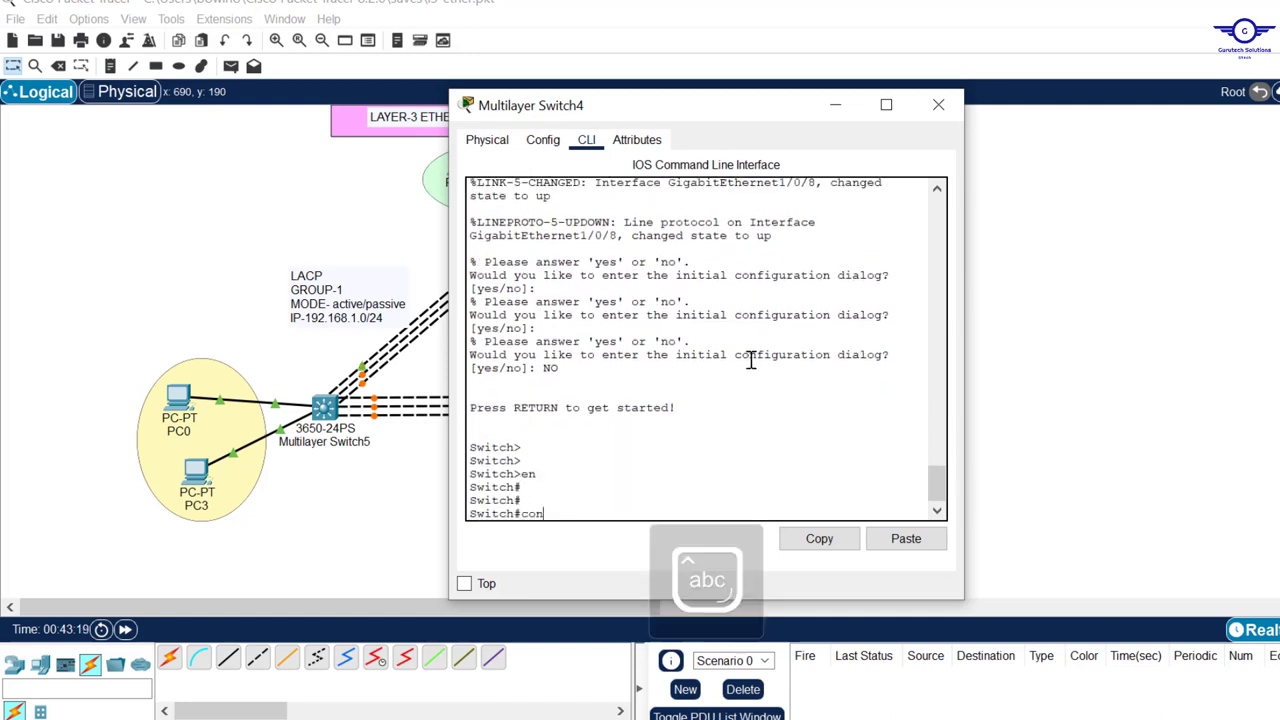
type("f t")
key("Return")
key("Return")
key("Return")
key("Return")
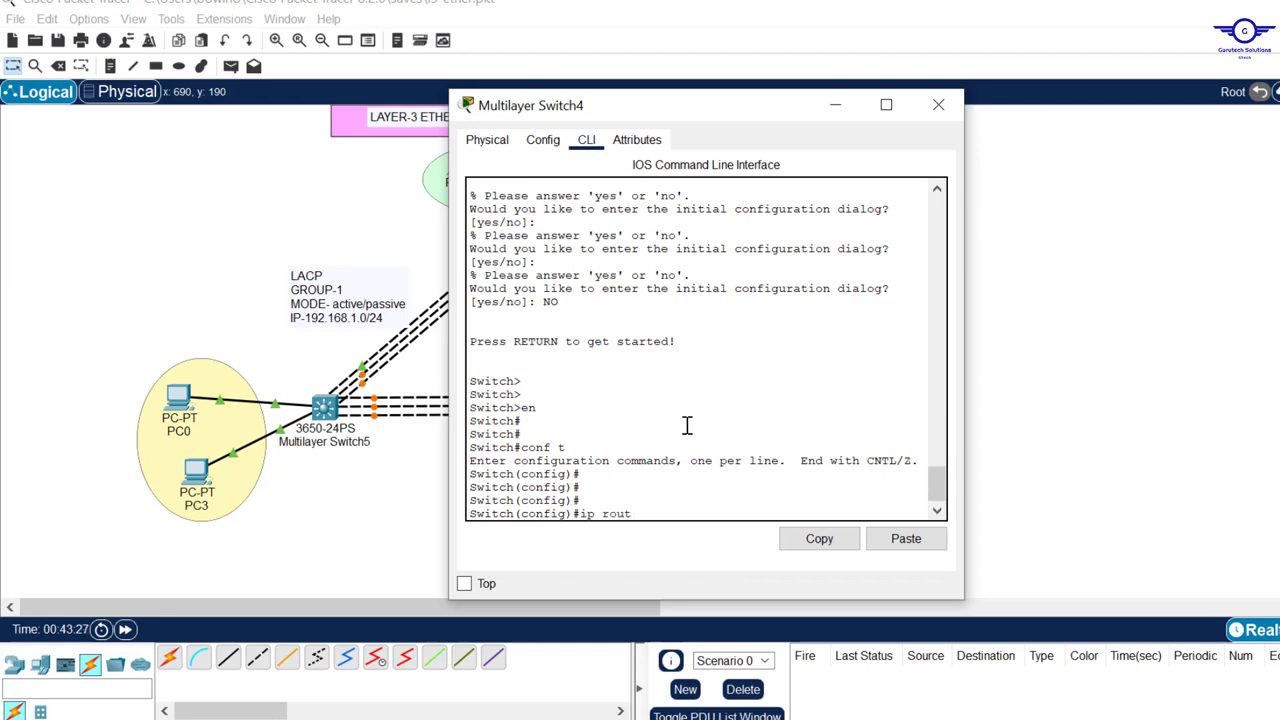
Enable IP routing on Multilayer Switch4 with ip routing and close its window
type("ip routing")
key("Return")
key("Return")
key("Return")
key("Return")
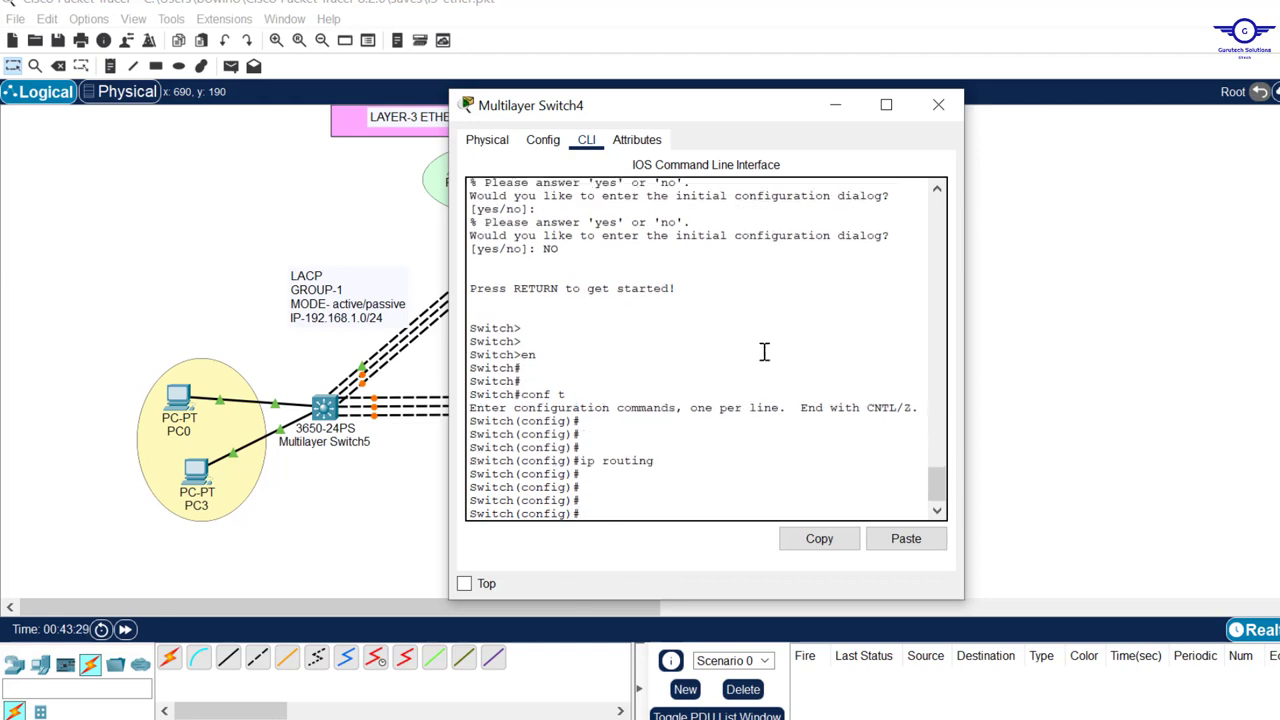
left_click(938, 106)
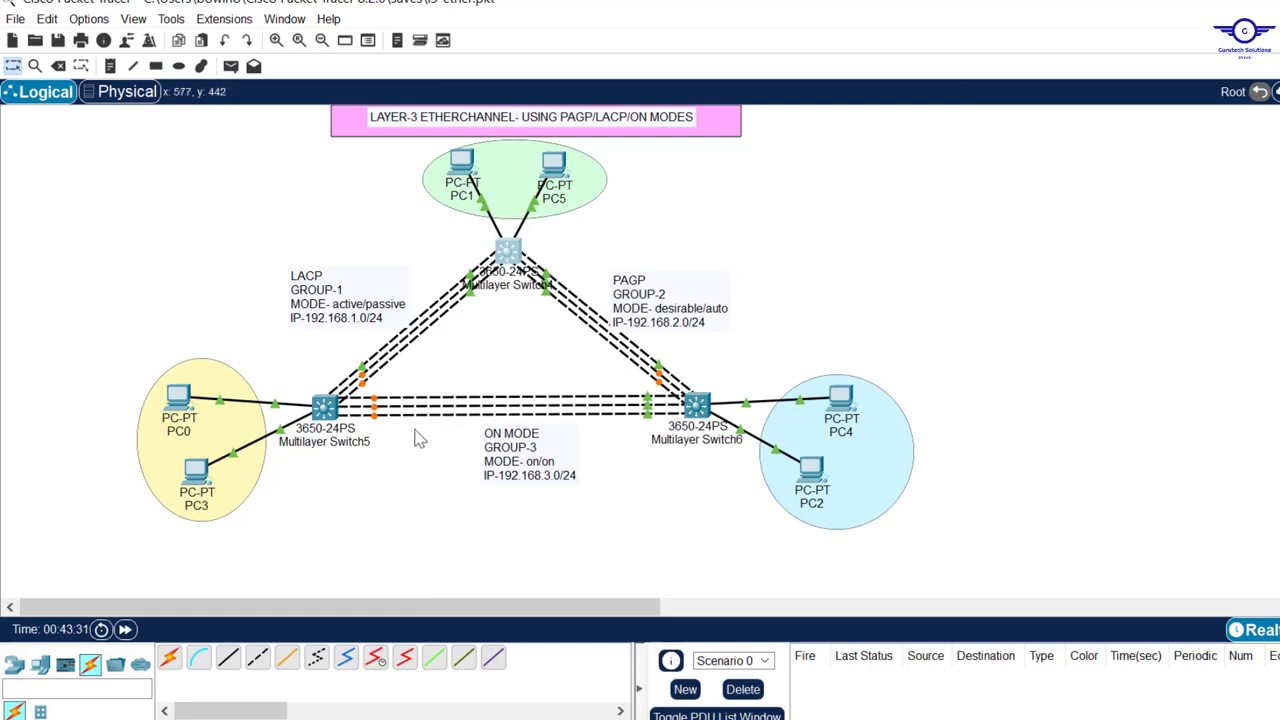
On Multilayer Switch5, decline the initial configuration dialog, enable ip routing from global configuration mode, and close the window
left_click(322, 405)
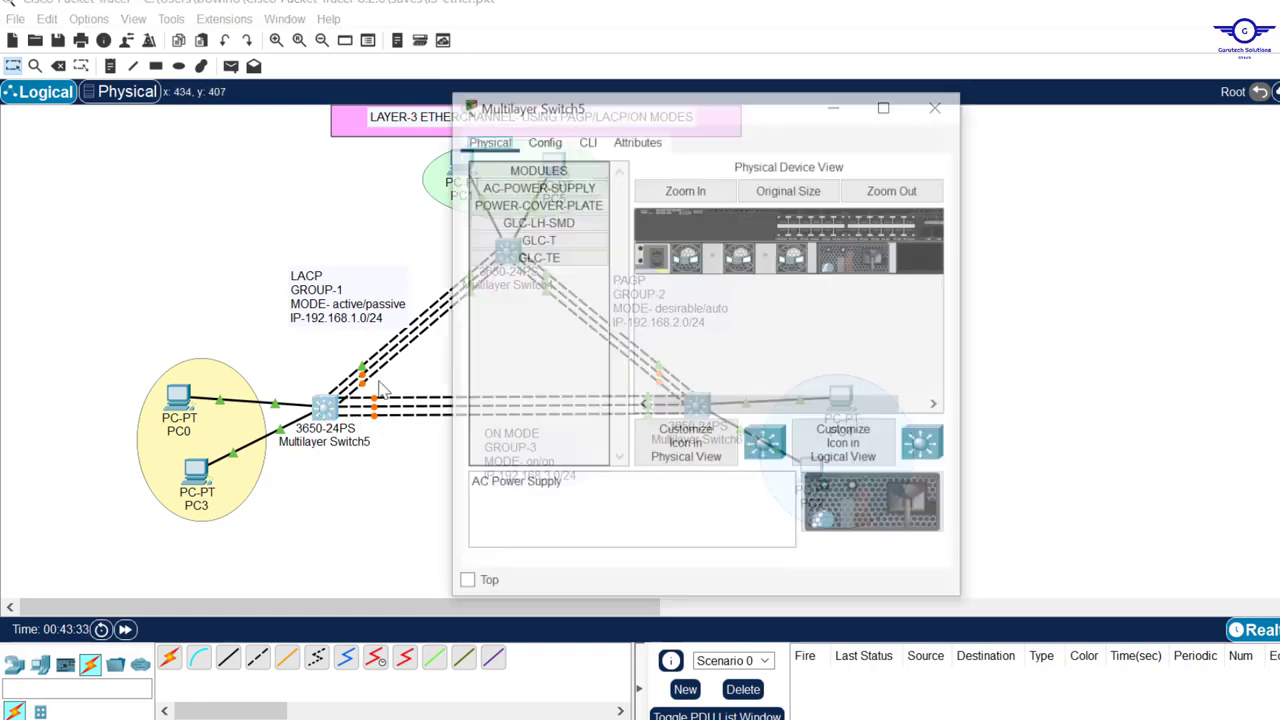
key("Return")
key("Return")
type("ip routing")
key("Return")
key("Return")
key("Return")
key("Return")
left_click(939, 112)
Open the command line of Multilayer Switch6, work through the initial configuration dialog prompt, and close the window
left_click(684, 405)
left_click(586, 140)
left_click(688, 414)
key("Return")
key("Return")
key("Return")
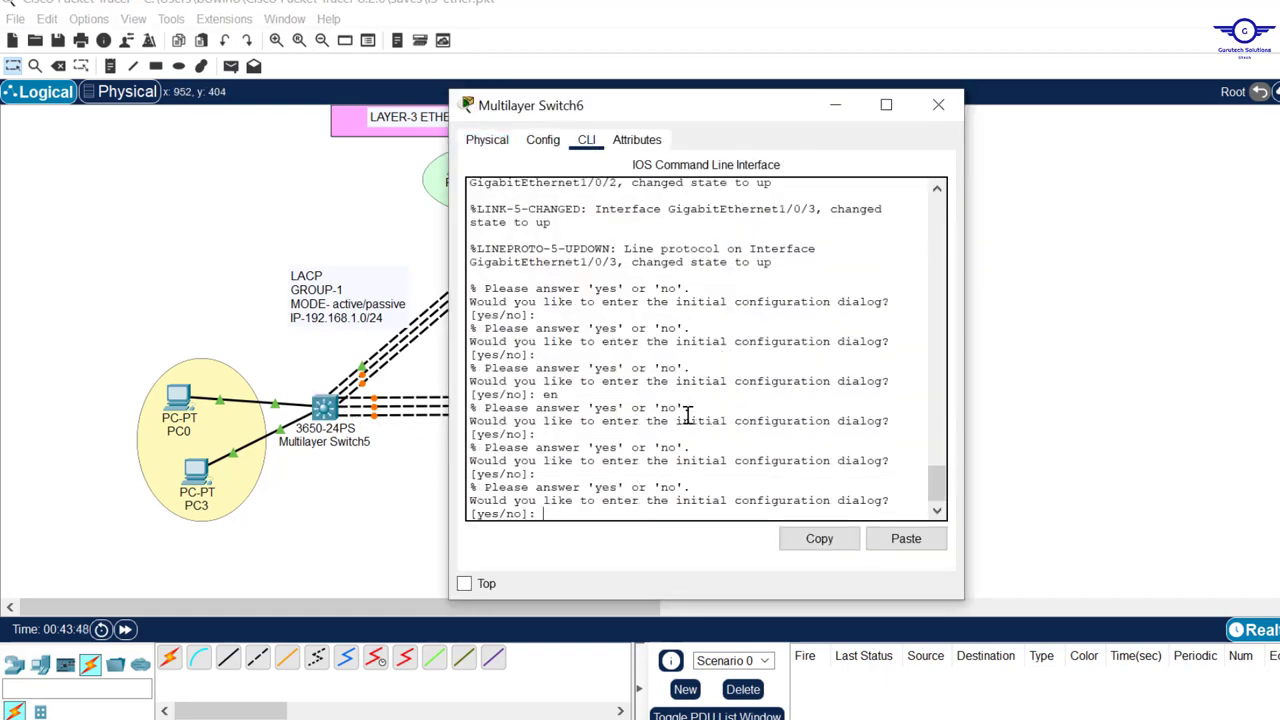
left_click(938, 105)
Check the guide's no switchport step in Notepad, then return to Packet Tracer and view Multilayer Switch4's port list
key("alt+Tab")
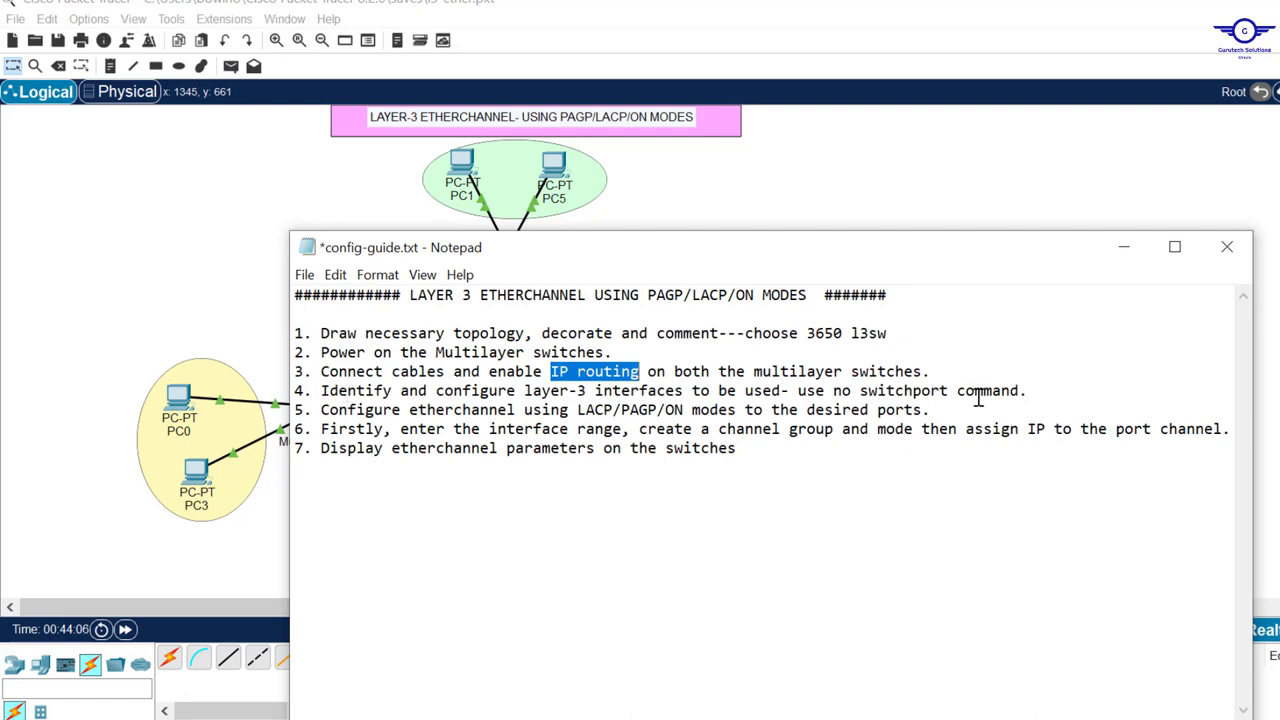
left_click_drag(798, 391, 1025, 397)
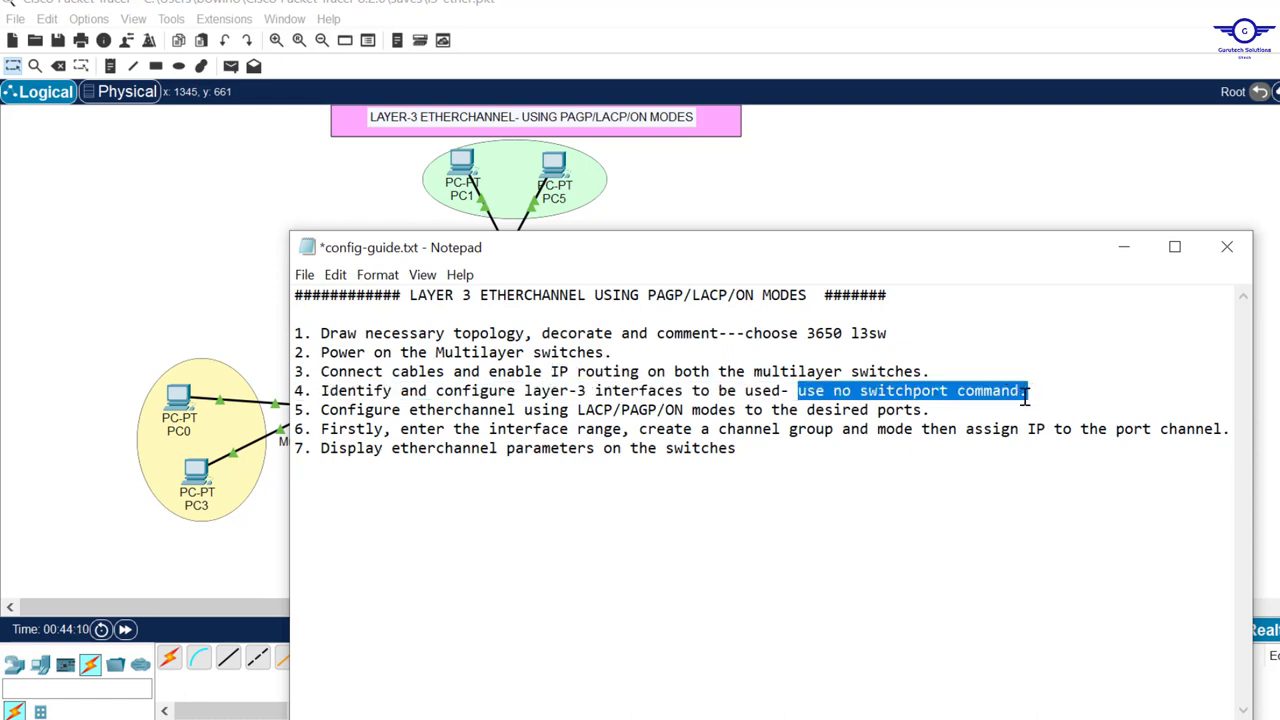
left_click(1124, 247)
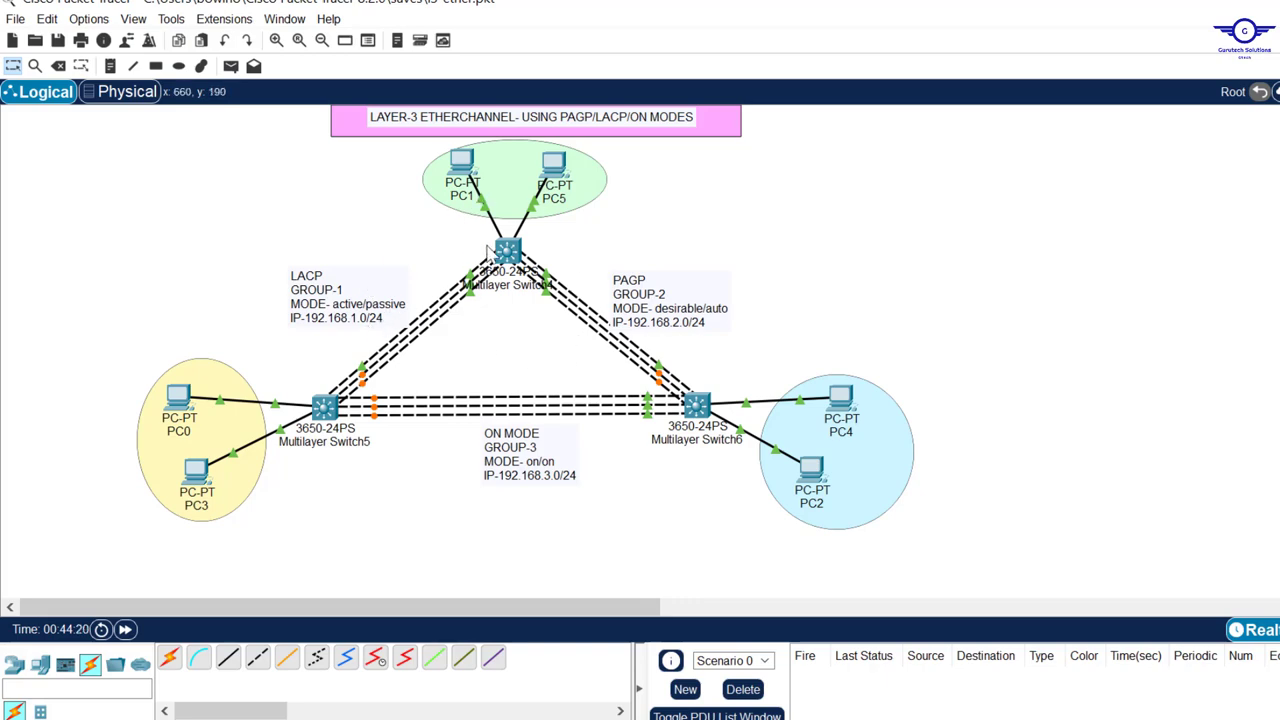
mouse_move(489, 250)
mouse_move(366, 374)
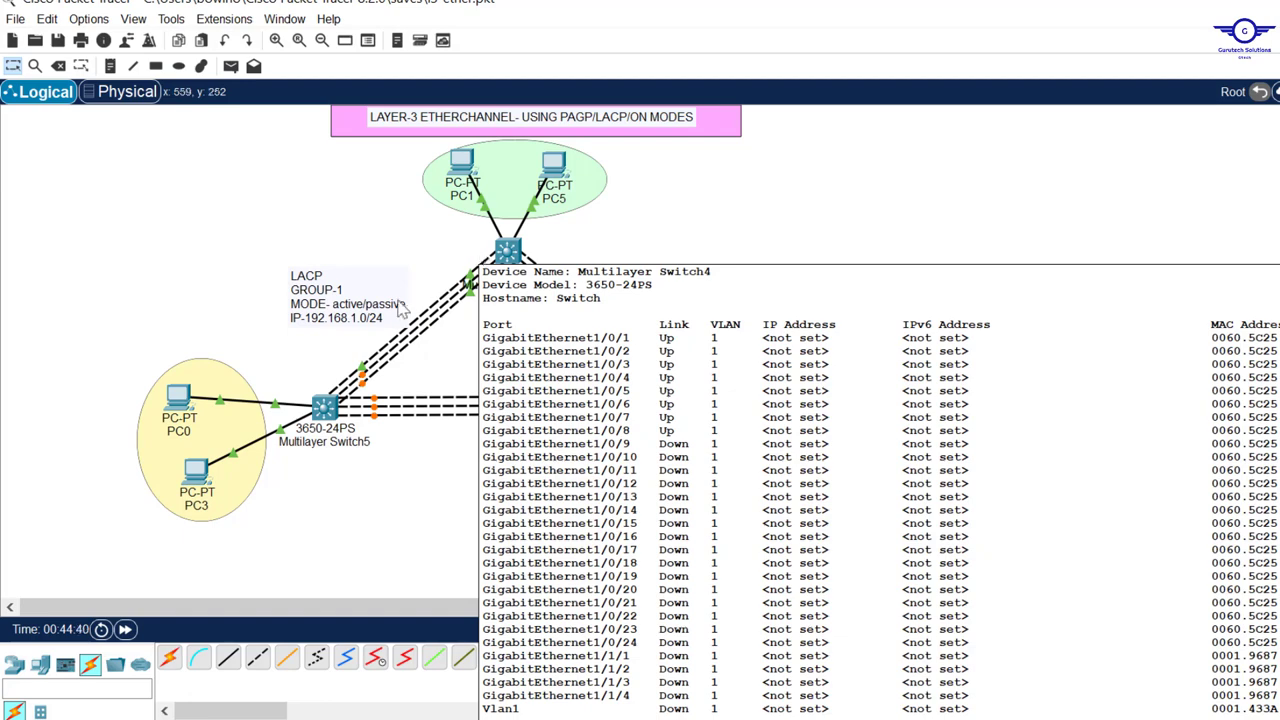
Enter interface range configuration for gig1/0/1-6 on Multilayer Switch5
left_click(325, 405)
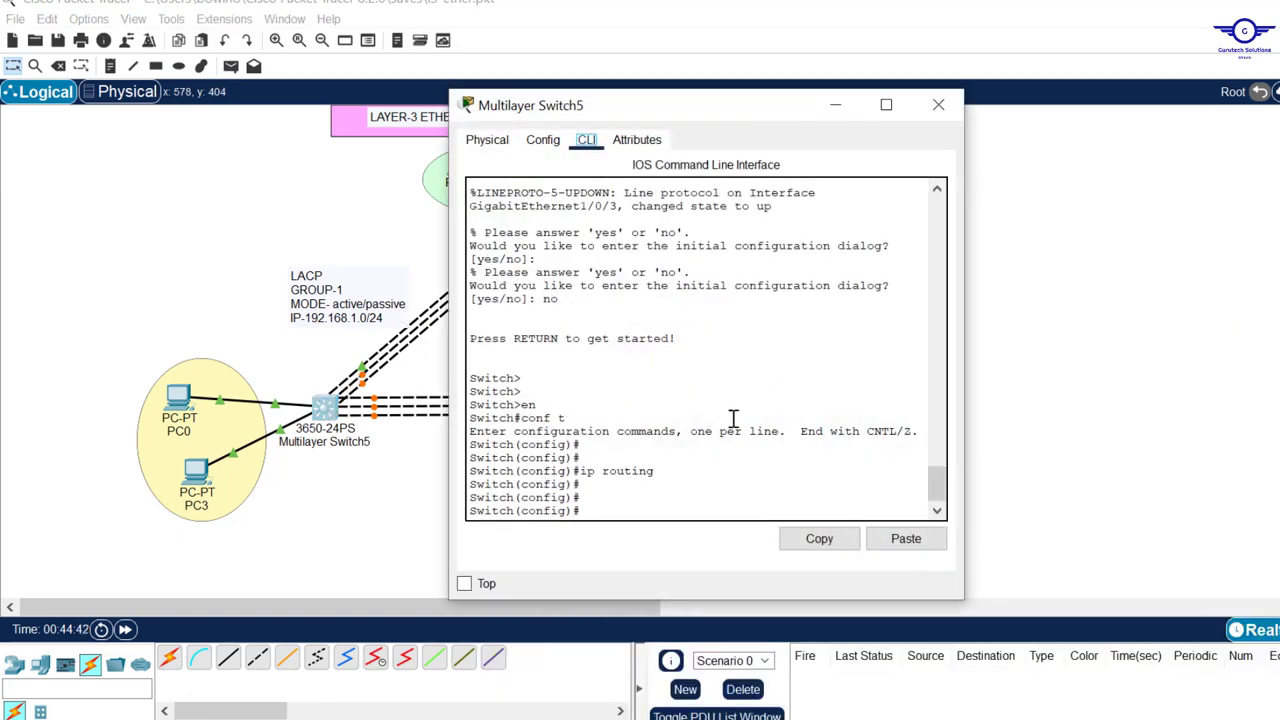
key("Return")
key("Return")
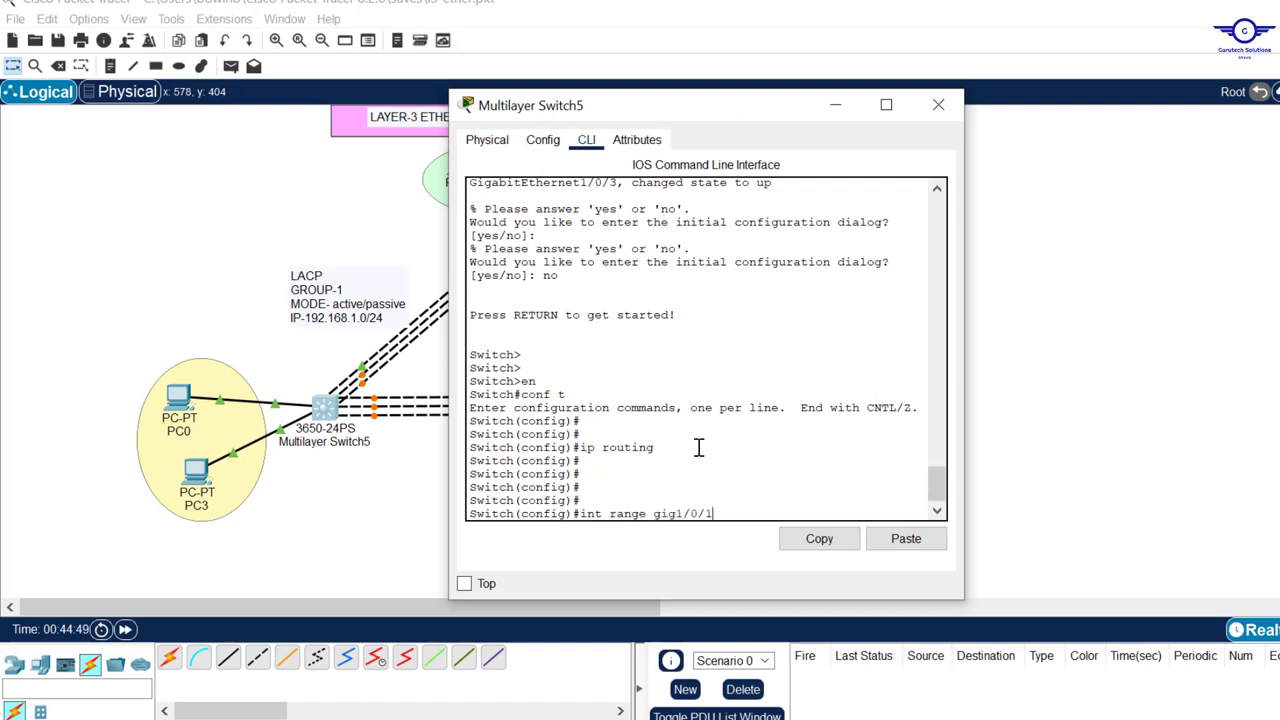
key("Return")
key("Return")
key("Return")
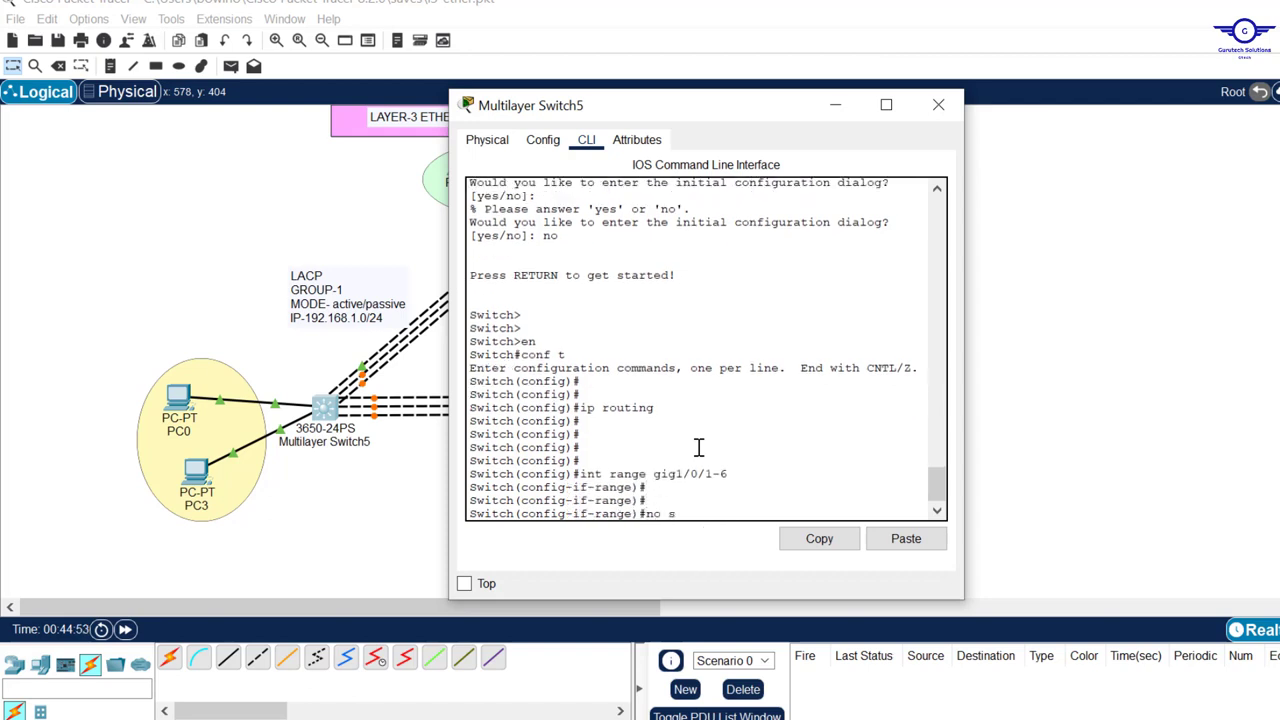
Apply no switchport to the selected gig1/0/1-6 range on Multilayer Switch5, exit to global configuration mode, and close its window
type("no swit")
key("Tab")
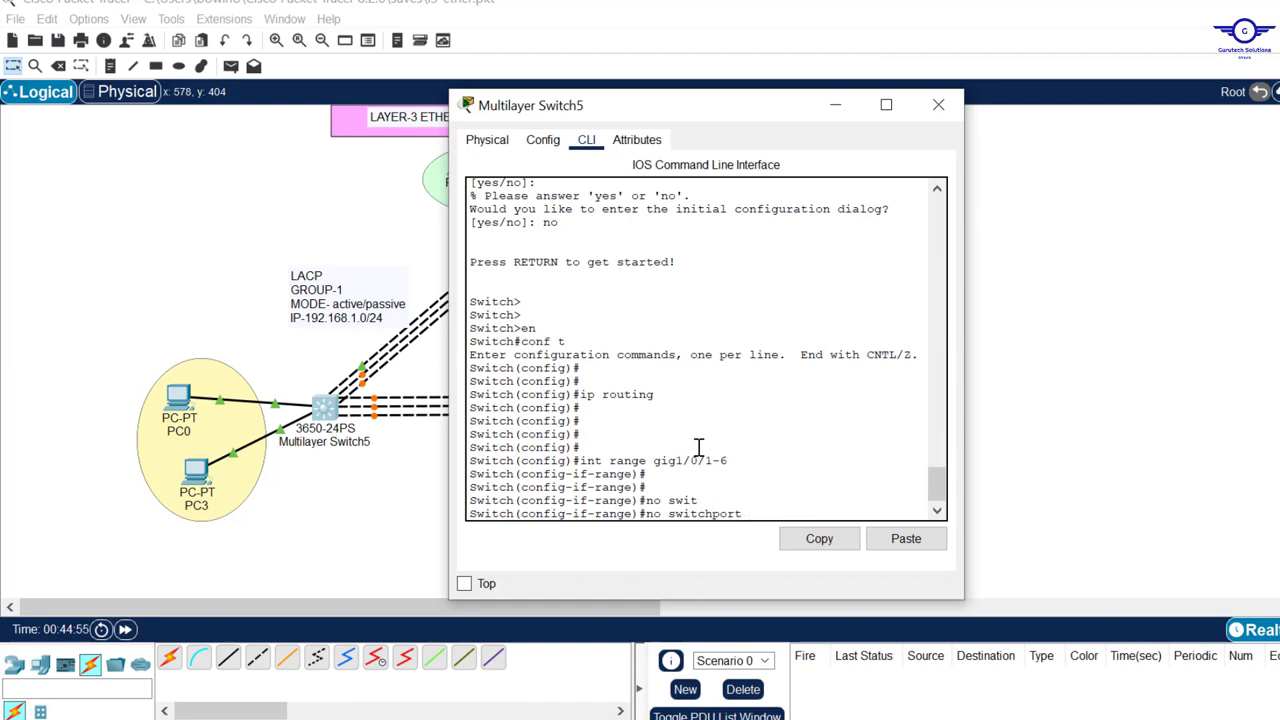
key("Return")
key("Return")
key("Return")
key("Return")
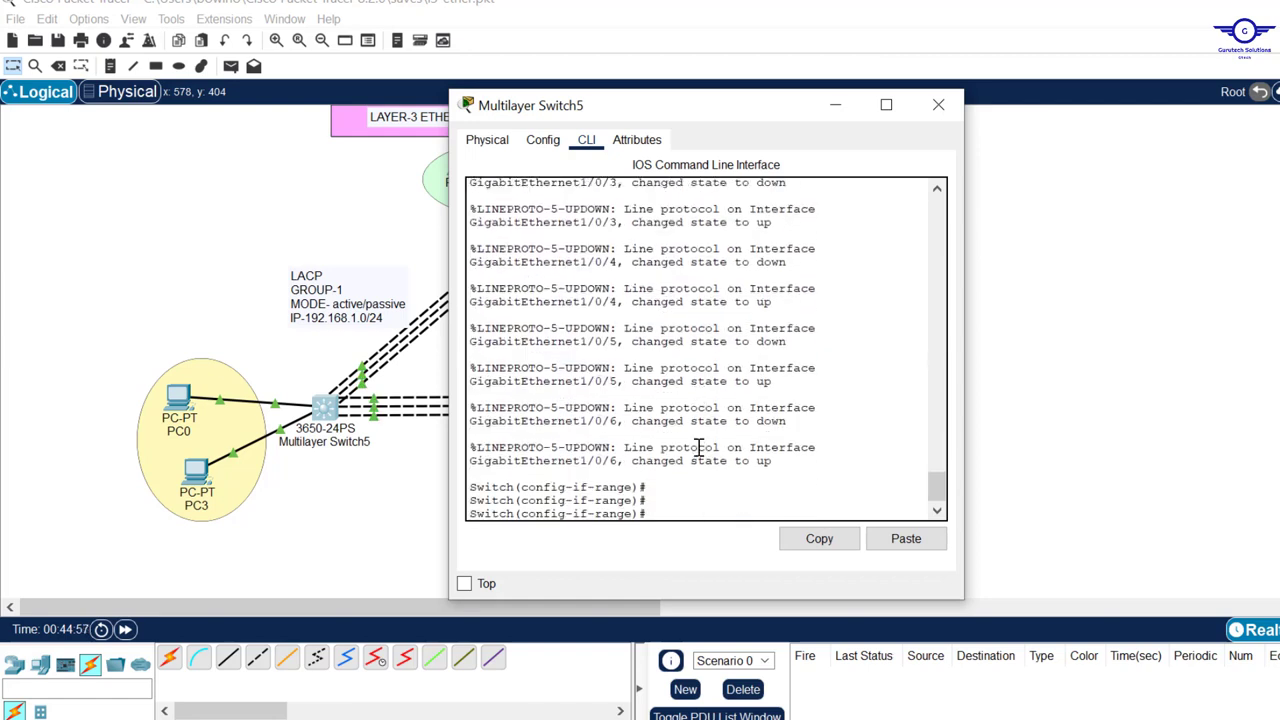
type("exit")
key("Return")
key("Return")
key("Return")
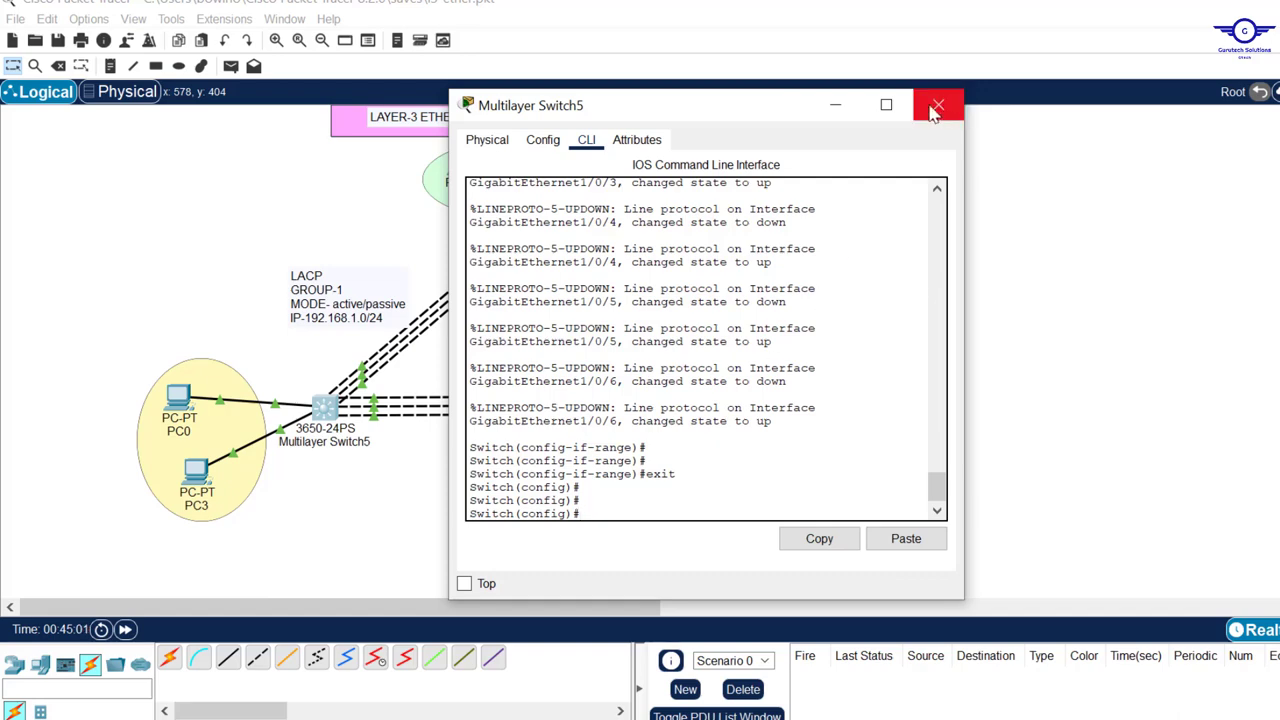
left_click(936, 107)
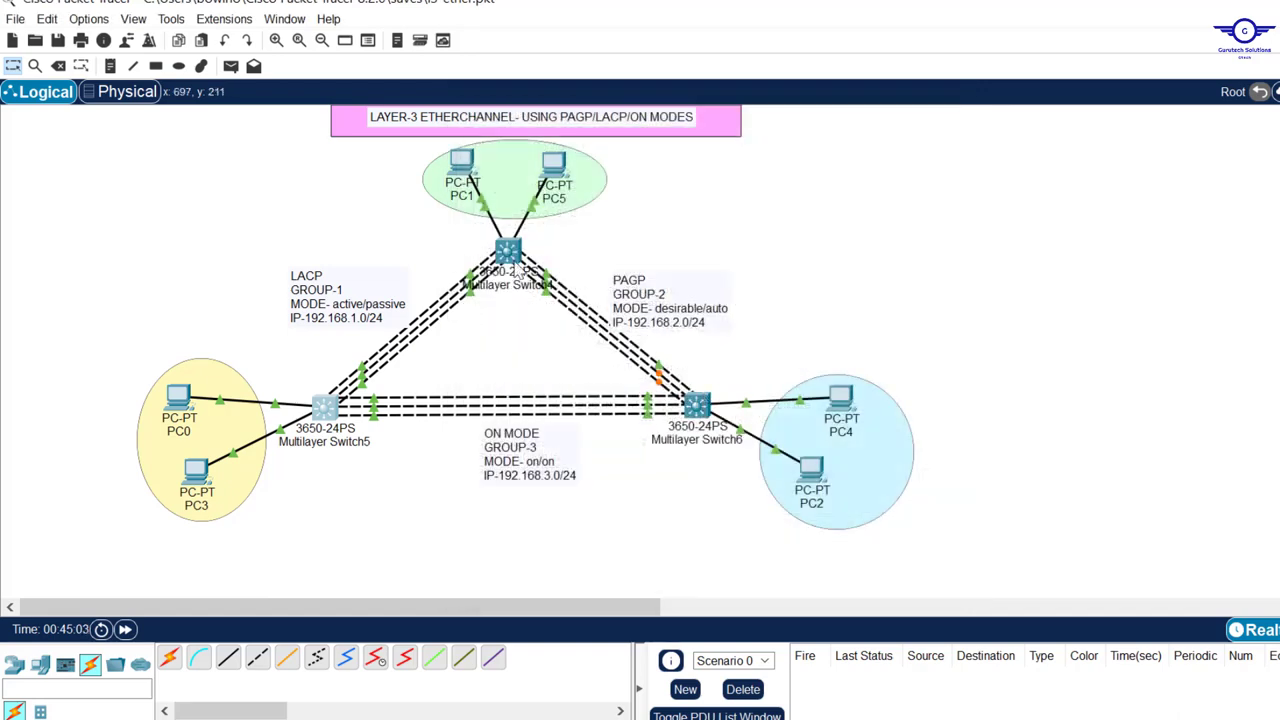
Open Multilayer Switch4's command line and enter interface range configuration for gig1/0/1-6
left_click(508, 255)
double_click(627, 457)
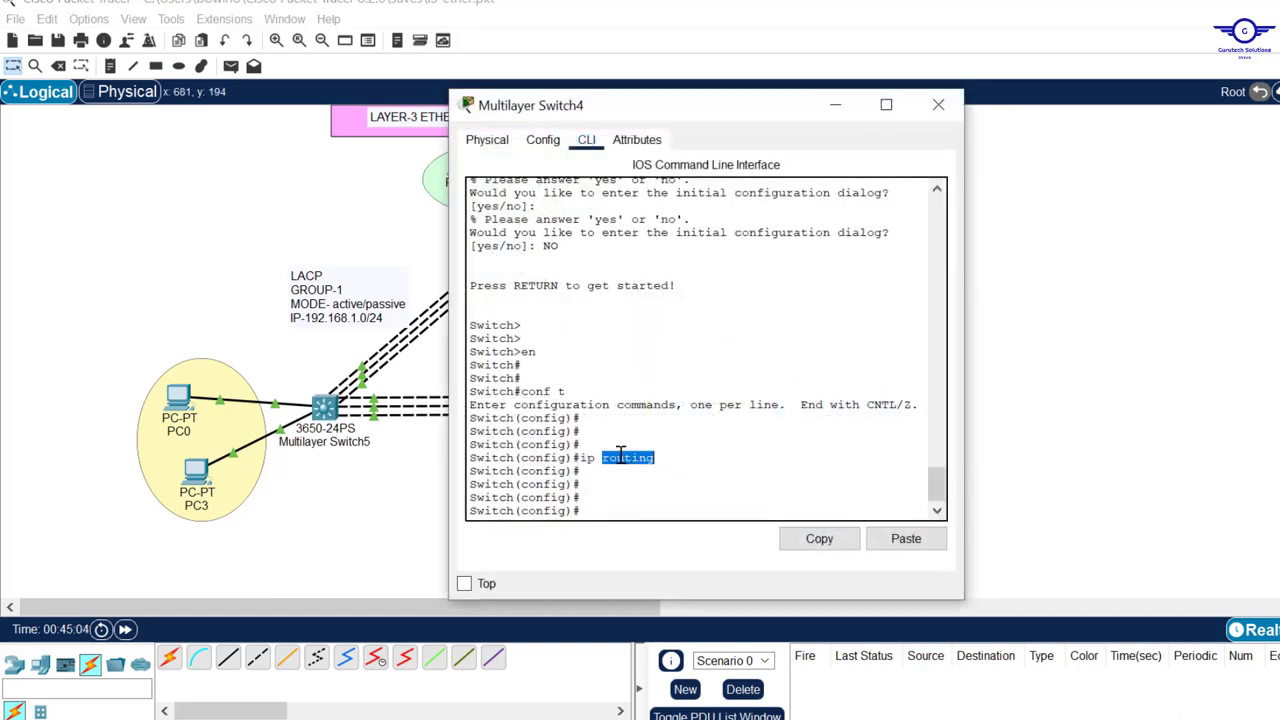
type("int range gig1")
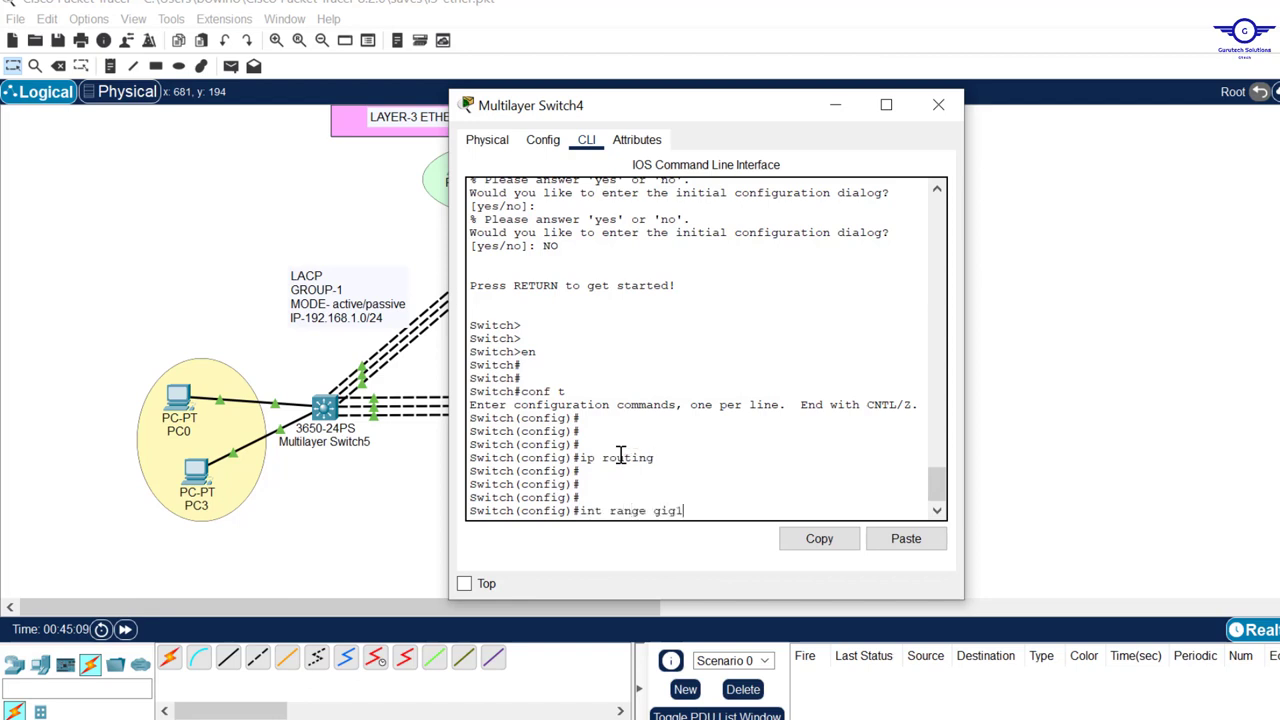
type("/0/1-6")
key("Return")
key("Return")
key("Return")
key("Return")
Apply no switchport to the gig1/0/1-6 range on Multilayer Switch4 and close its window
type("nfig-if-range)#no")
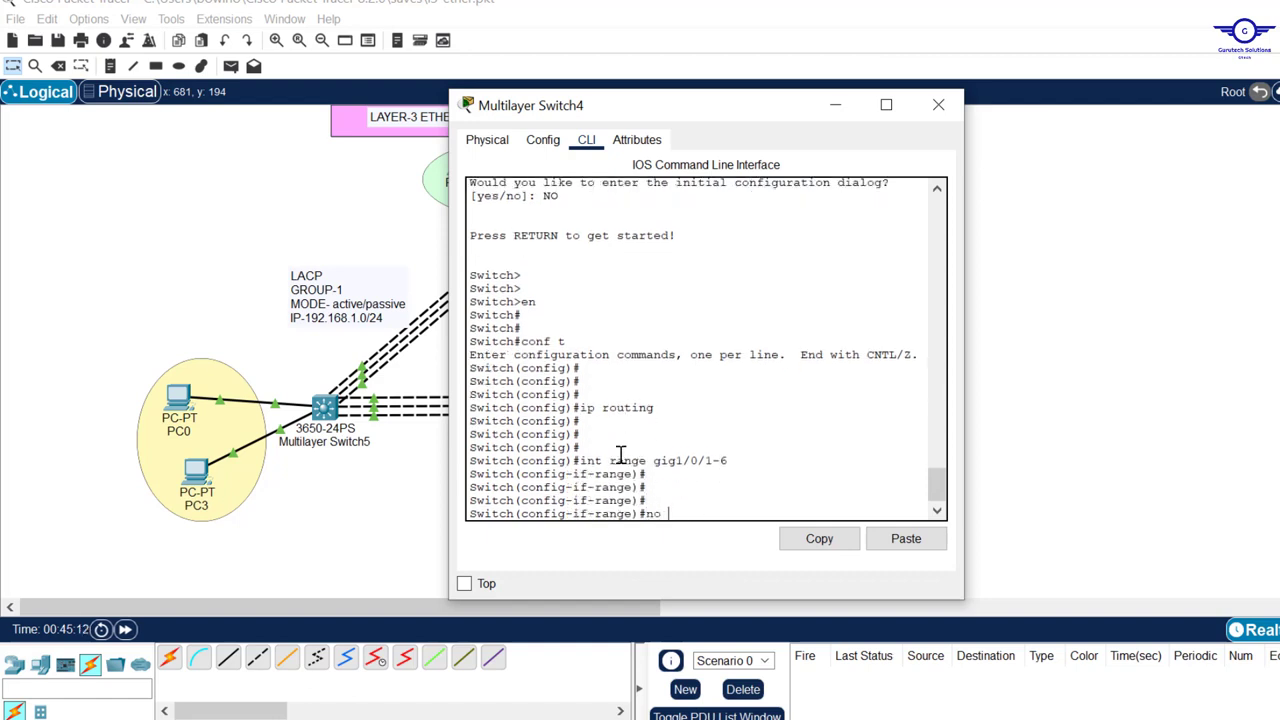
type(" switchport")
key("Return")
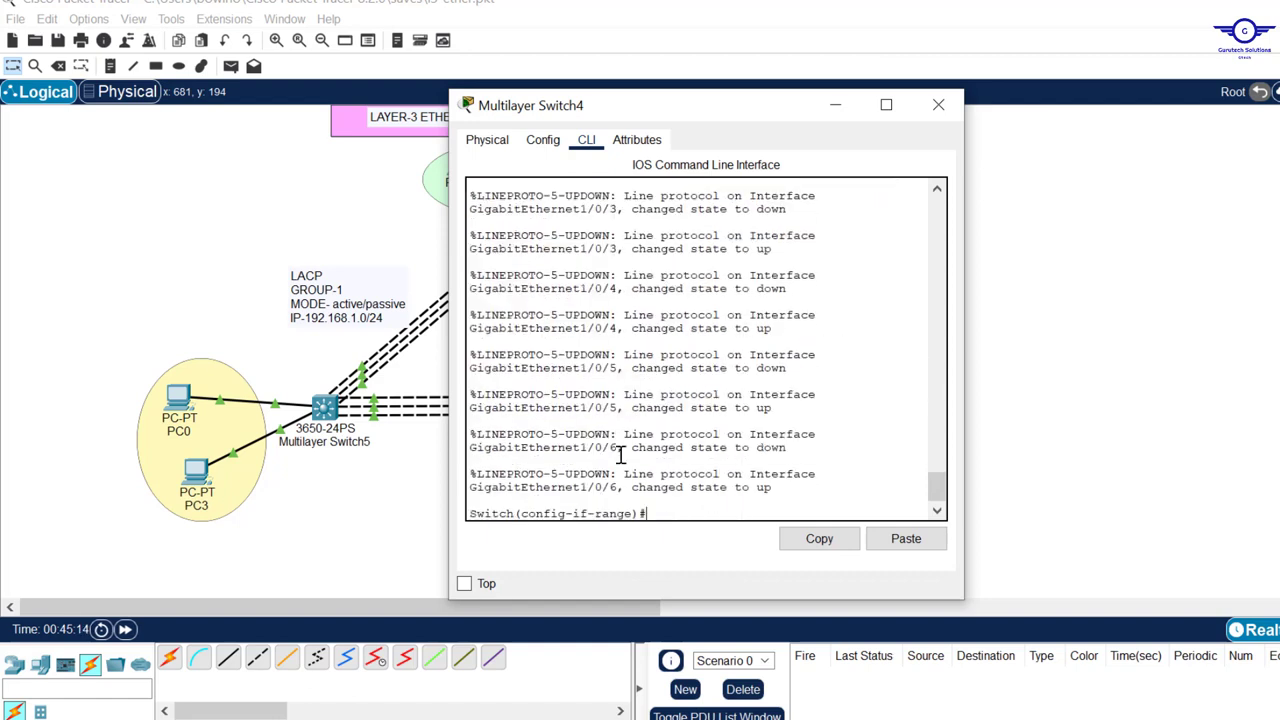
key("Return")
key("Return")
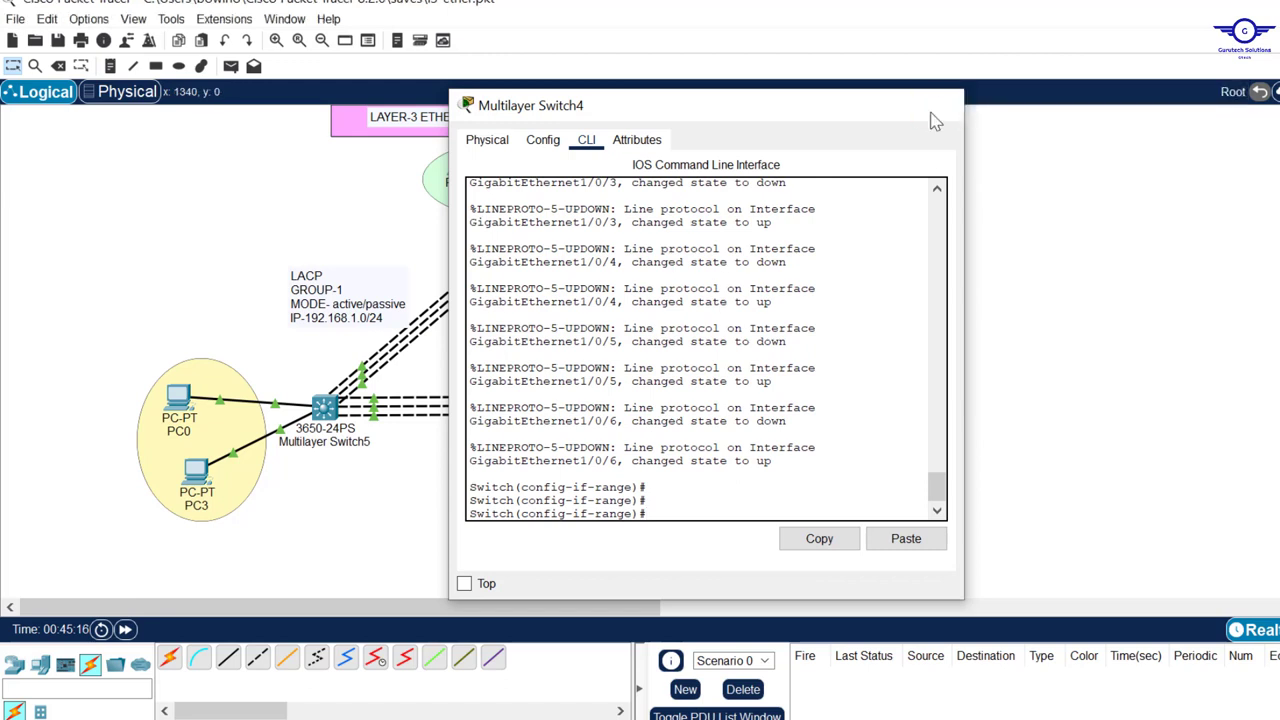
left_click(938, 104)
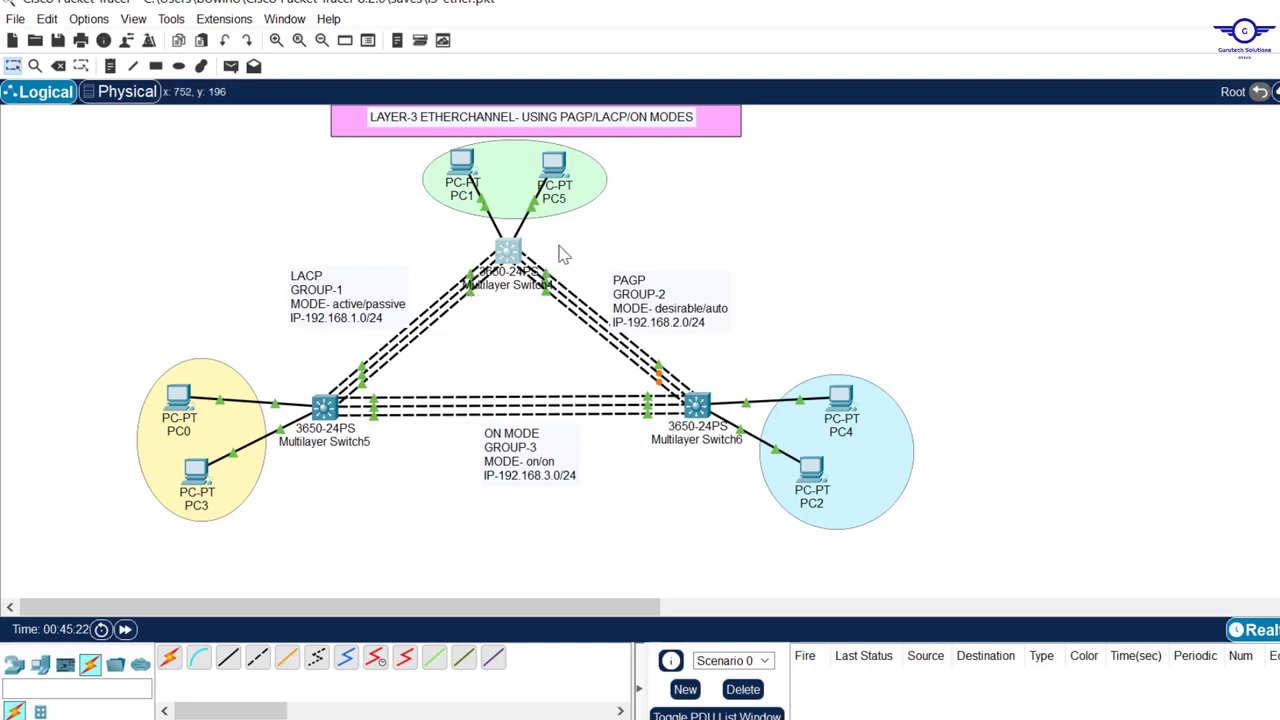
Open Multilayer Switch6's command line and enter interface range configuration for gig1/0/1-6
left_click(698, 404)
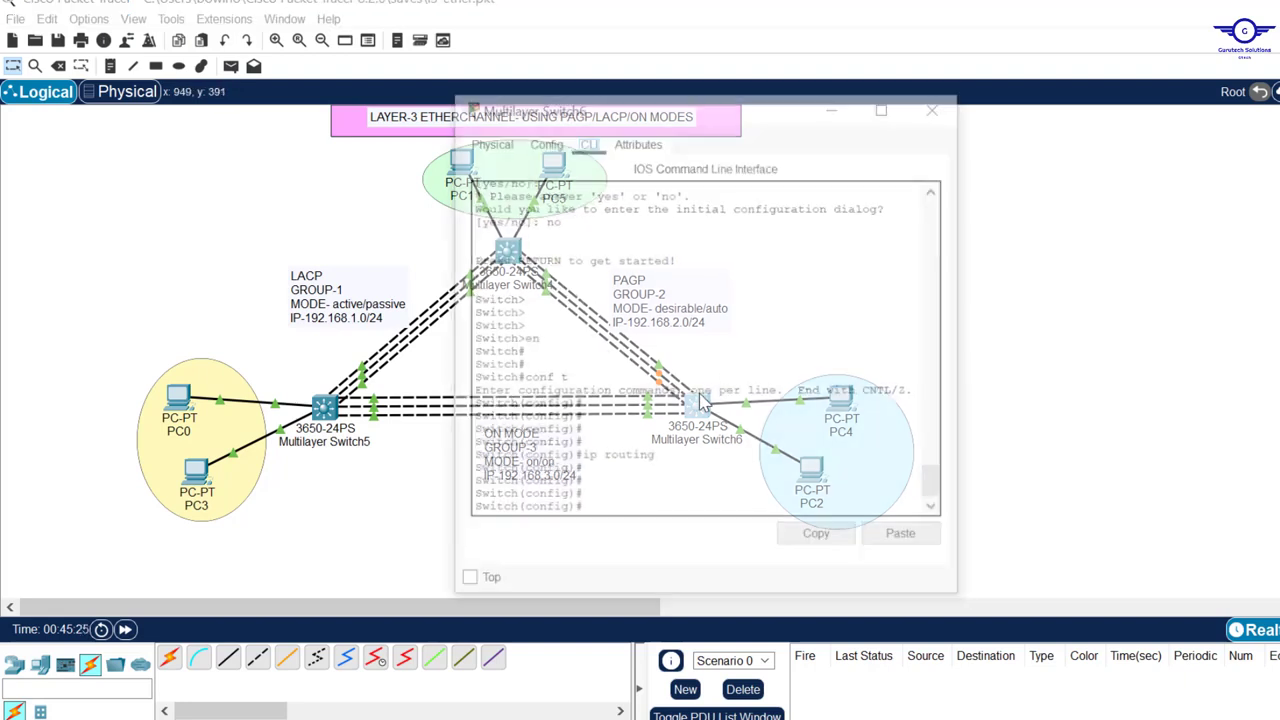
type("int range gig1/0/1-6")
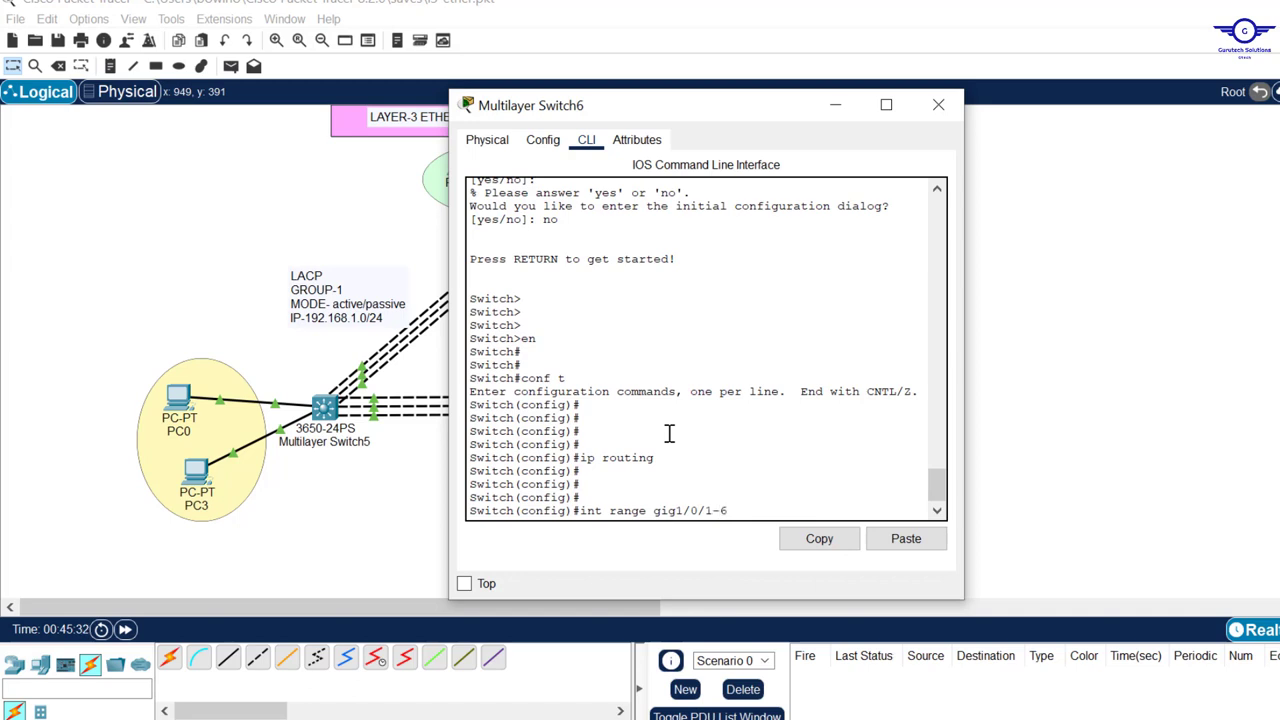
key("Return")
key("Return")
key("Return")
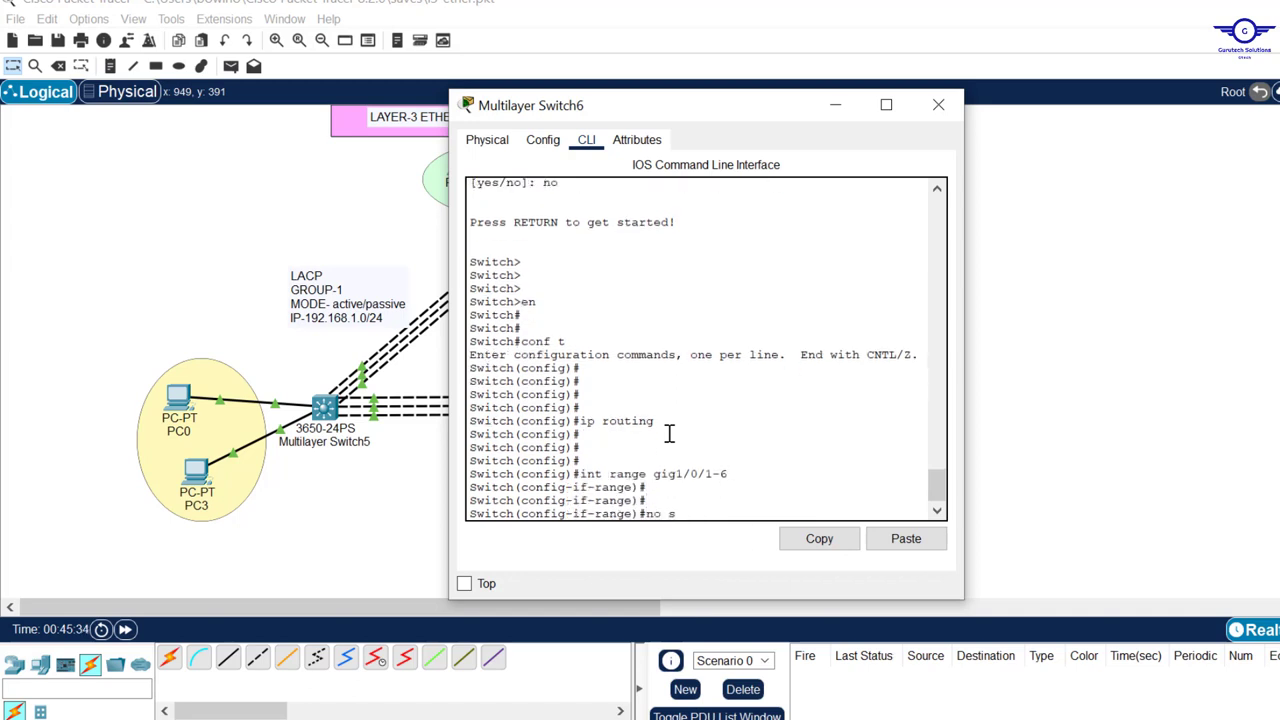
Apply no switchport to the gig1/0/1-6 range on Multilayer Switch6 and close its window
type("no switchport")
key("Return")
key("Return")
key("Return")
key("Return")
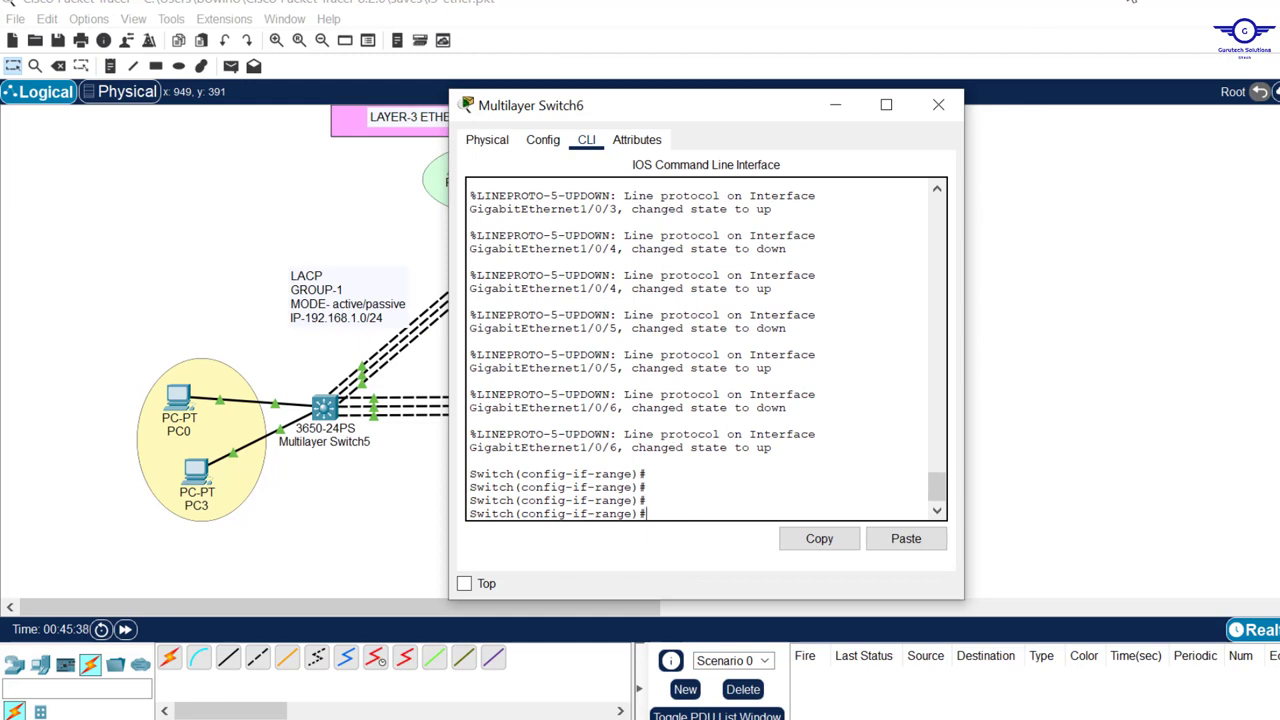
left_click(938, 104)
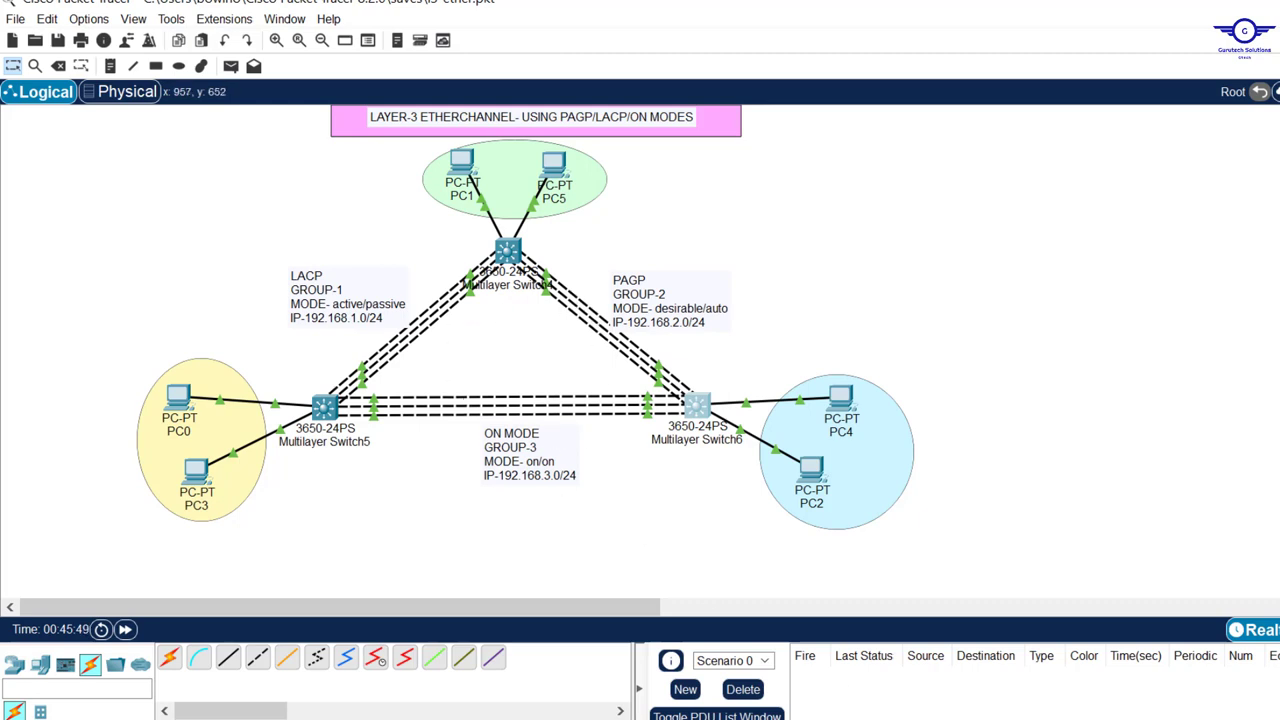
Review the guide's EtherChannel steps 5 and 6 in Notepad against the topology, and return to Packet Tracer
key("alt+Tab")
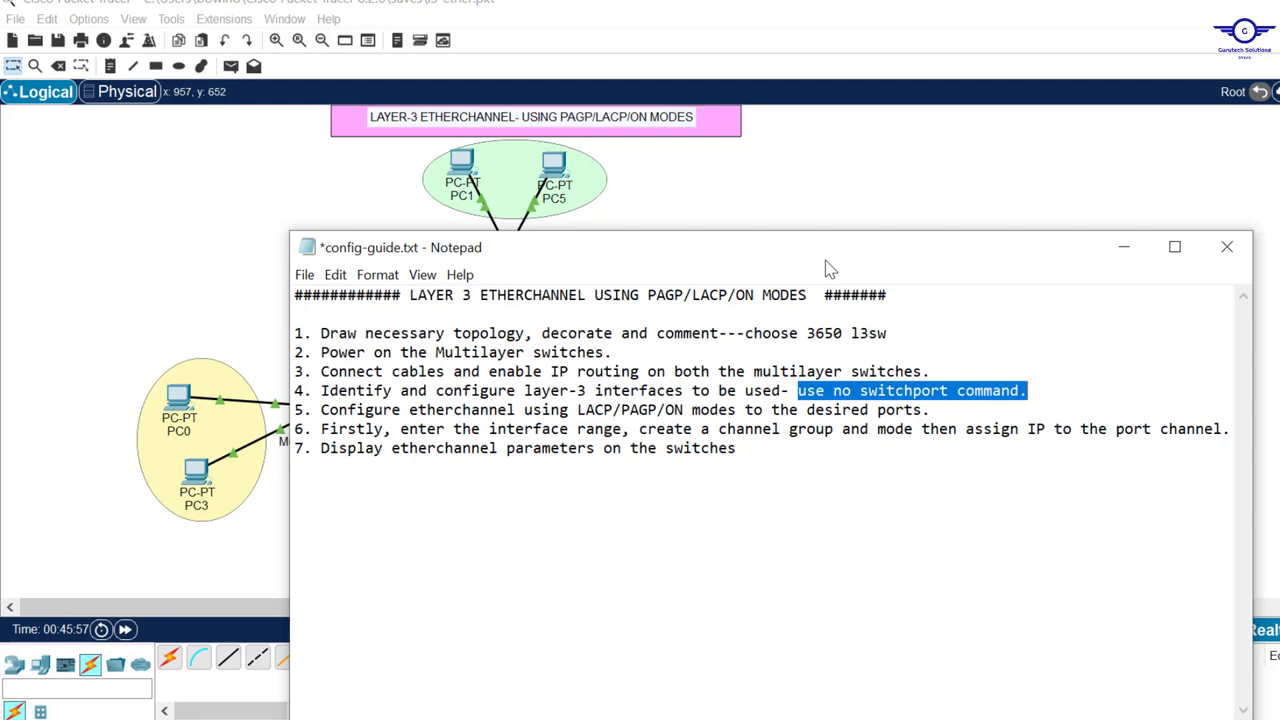
left_click_drag(320, 410, 985, 416)
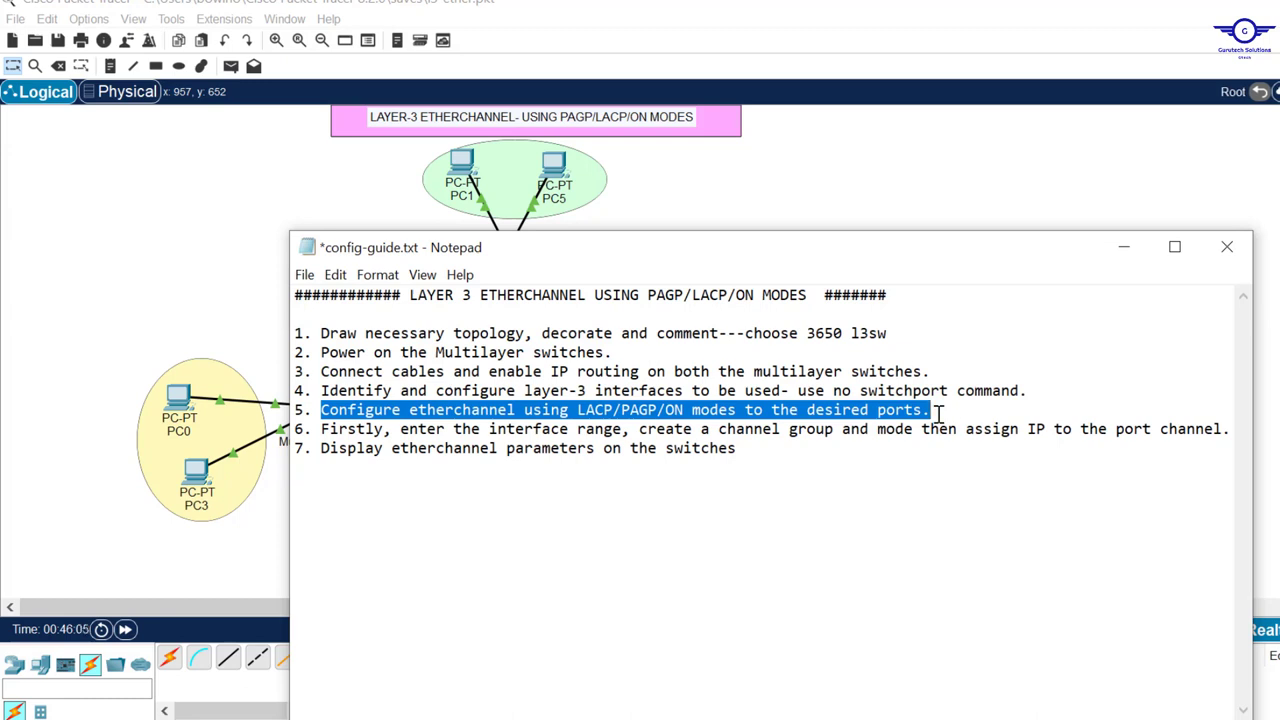
left_click(880, 172)
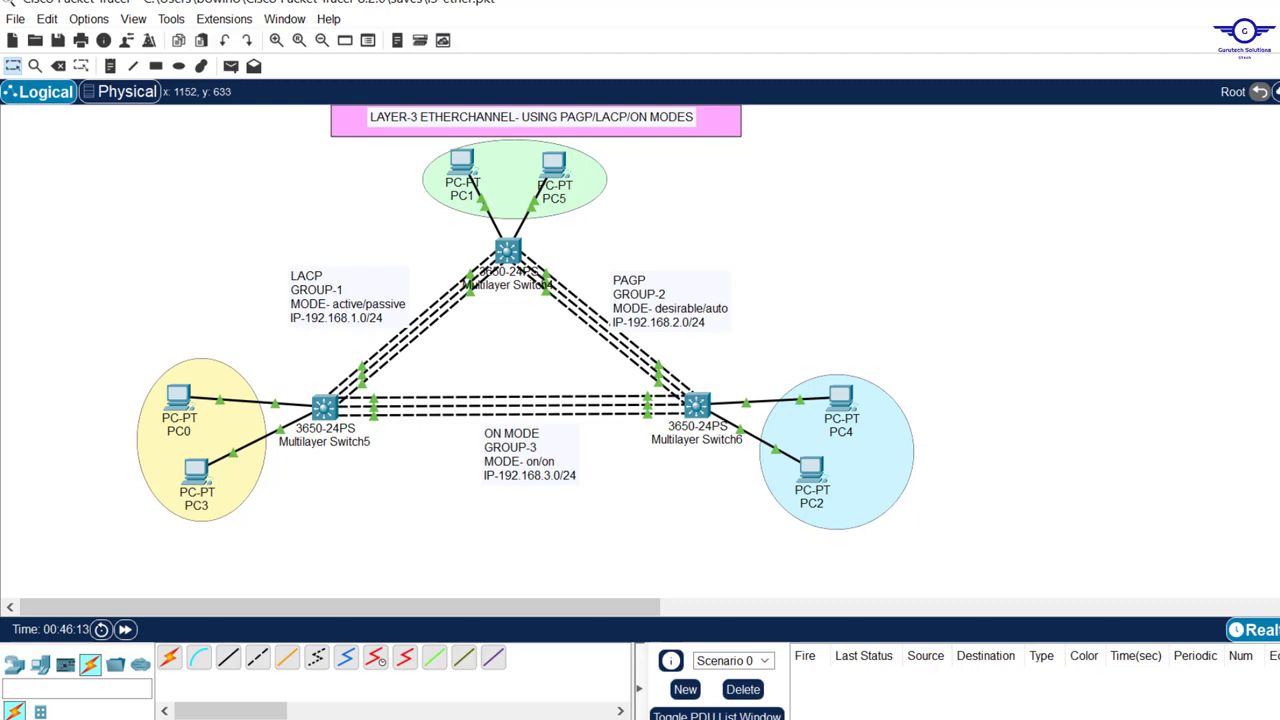
key("alt+Tab")
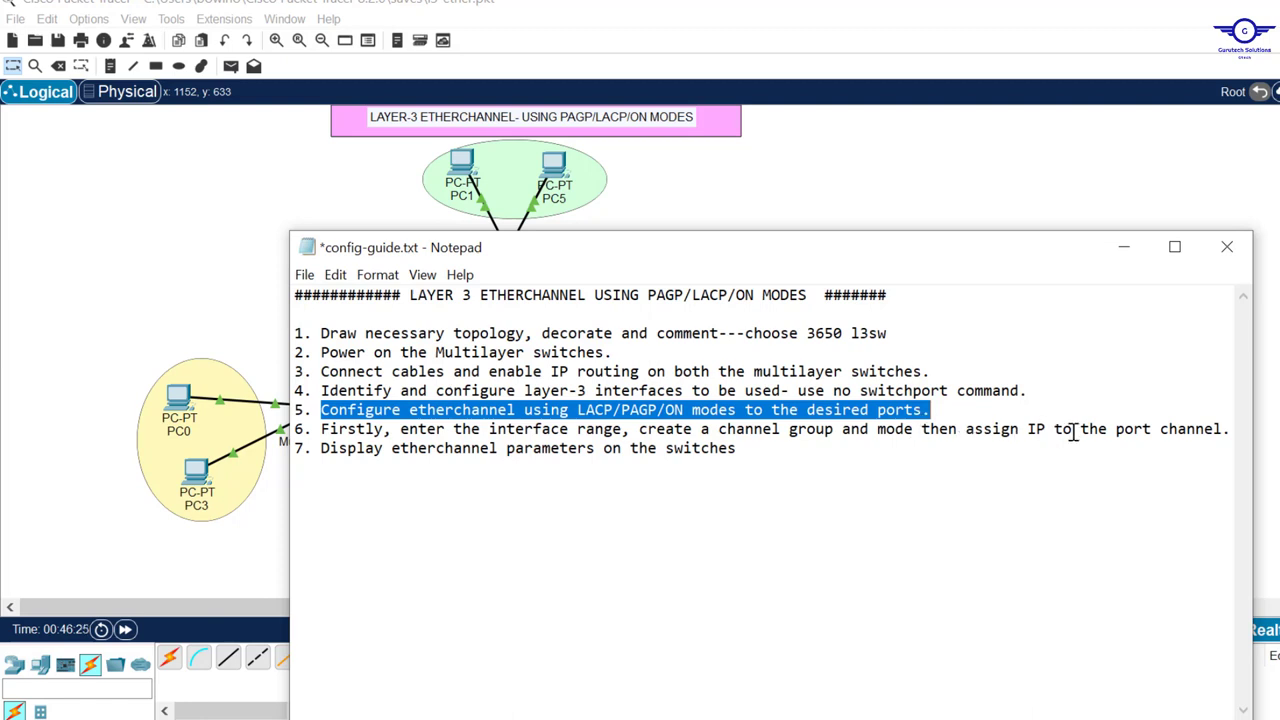
left_click(800, 197)
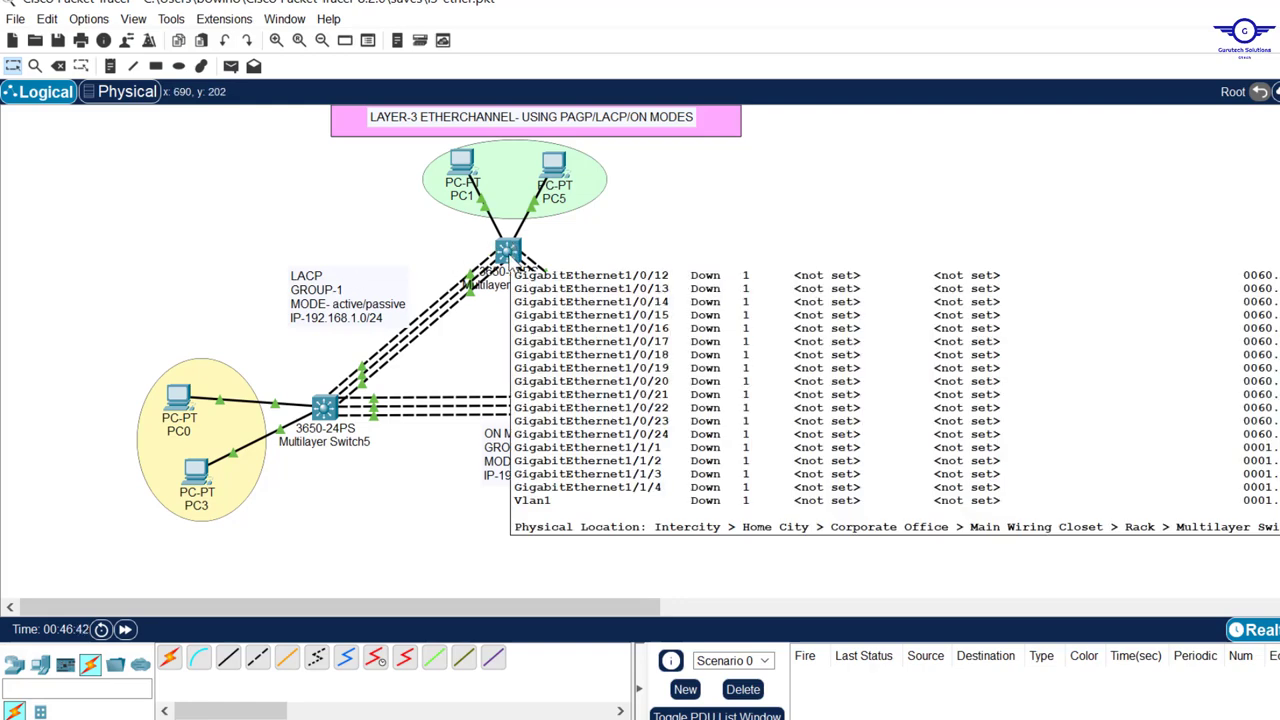
Move Multilayer Switch4's window beside the topology, check the port labels on its LACP links, and bring the window back up
left_click(508, 255)
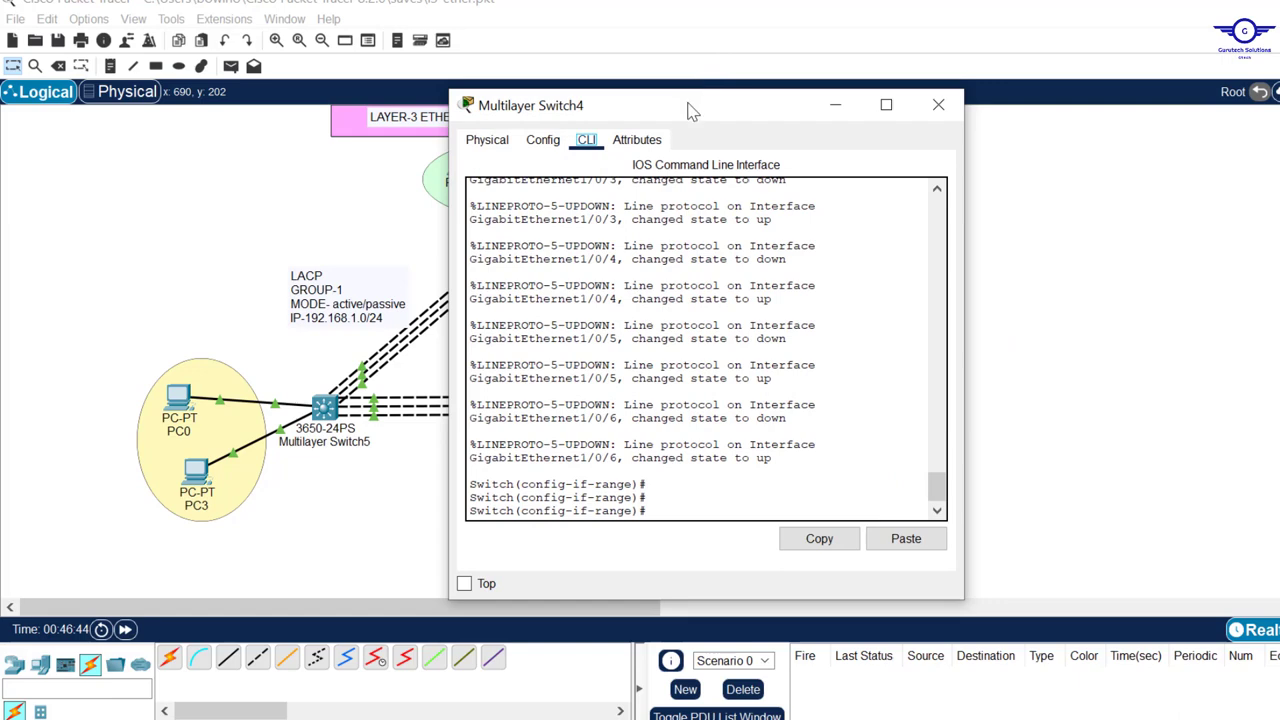
left_click_drag(686, 109, 968, 165)
left_click(680, 192)
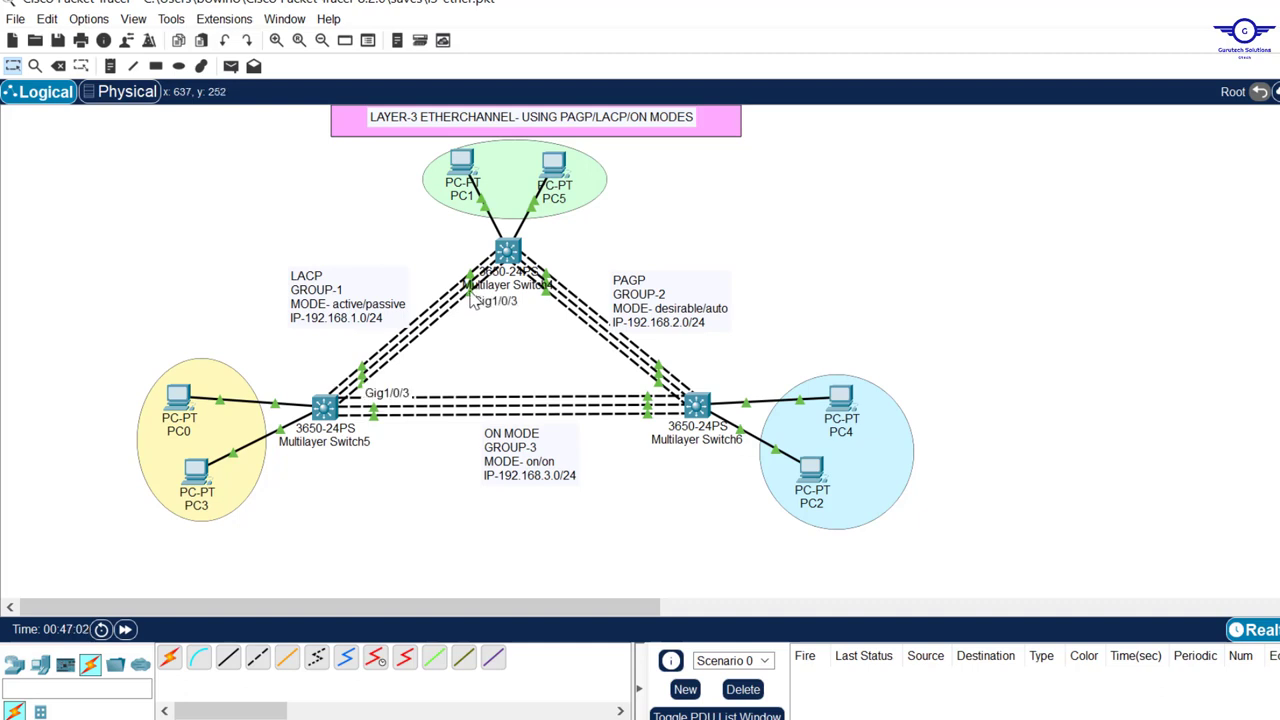
left_click(507, 253)
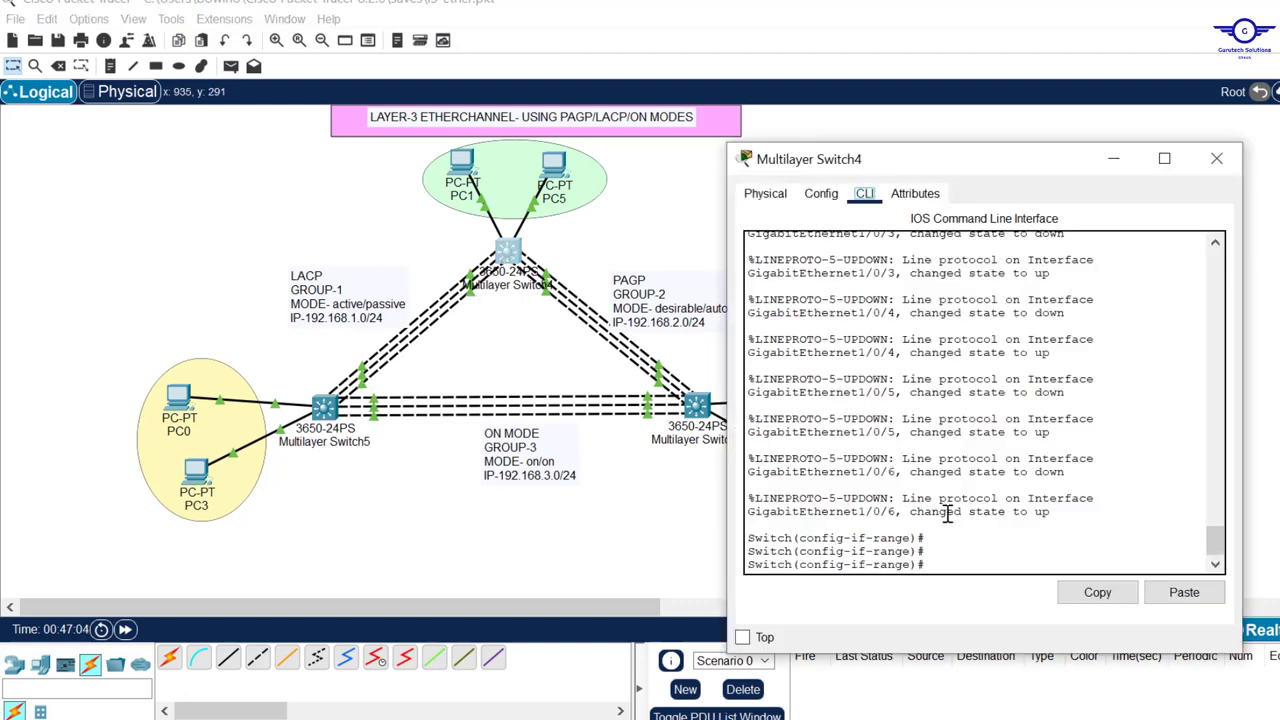
Leave the current interface range on Multilayer Switch4 and enter interface range configuration for gig1/0/1-3
type("ex")
key("Return")
key("Return")
key("Return")
key("Return")
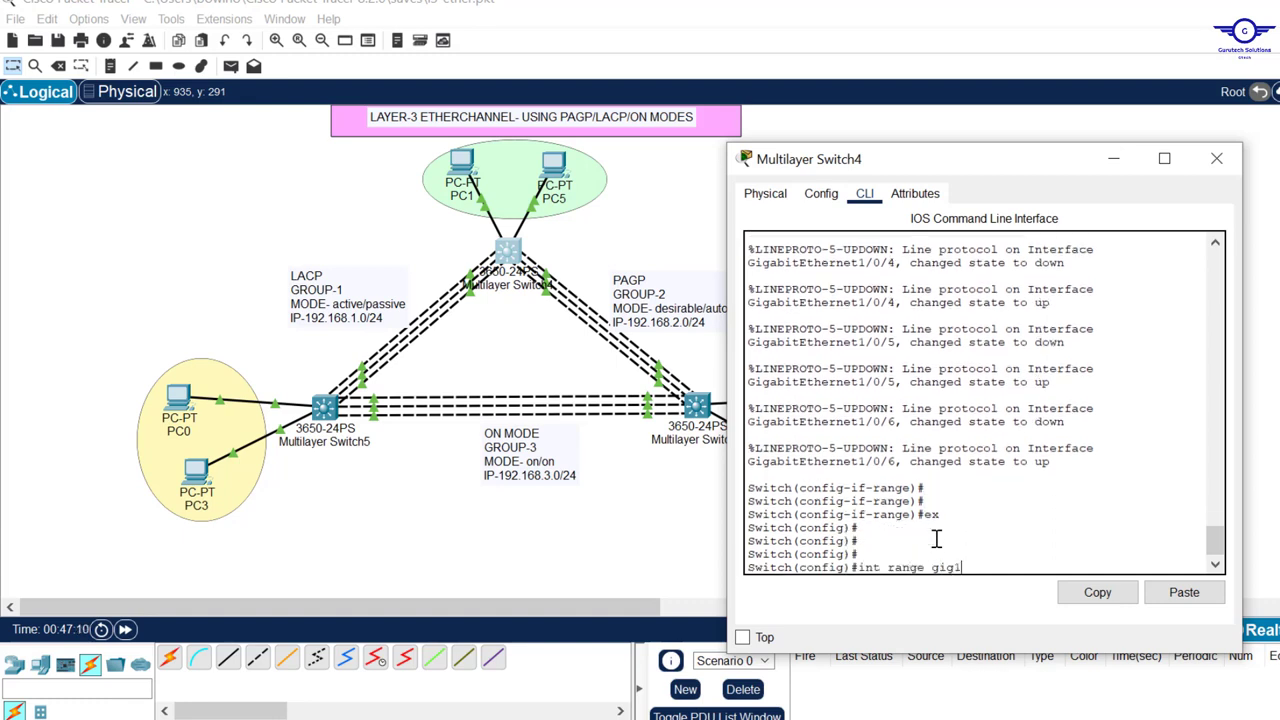
type("int range gig1/0/1-3")
key("Return")
key("Return")
key("Return")
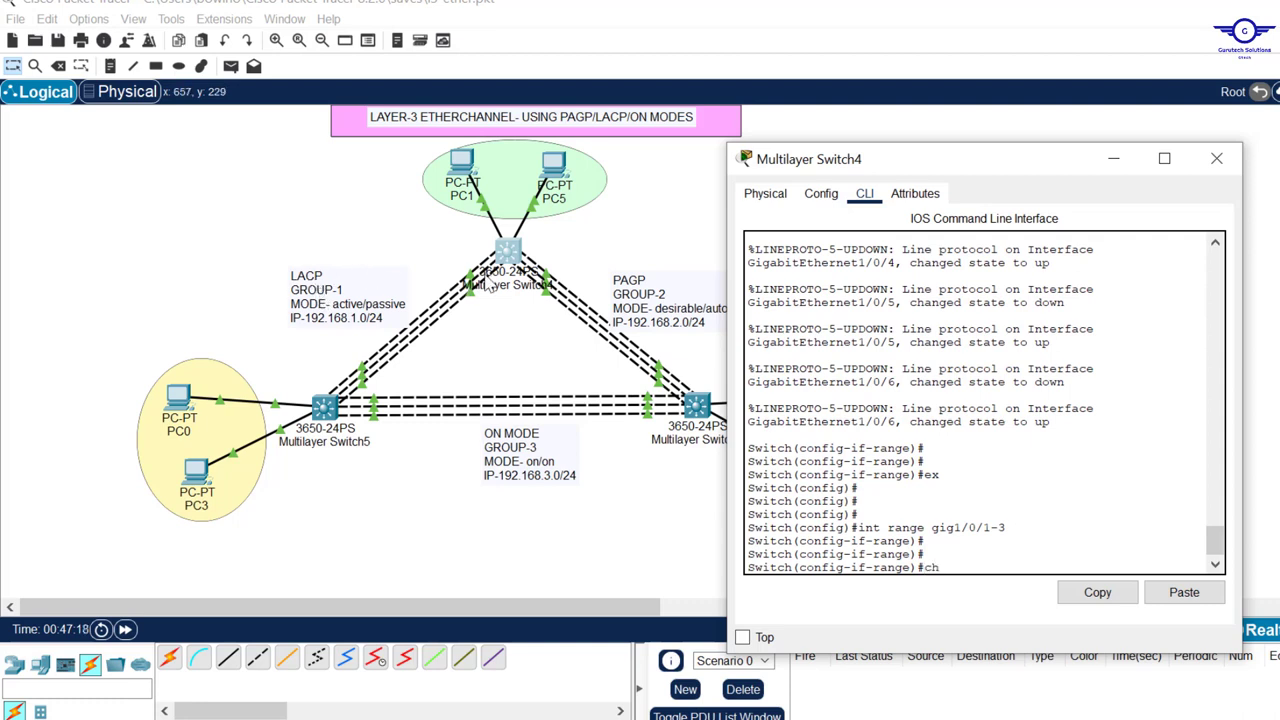
Assign the gig1/0/1-3 range on Multilayer Switch4 to channel-group 1 mode active and exit to global configuration mode
type("channel-g")
key("Tab")
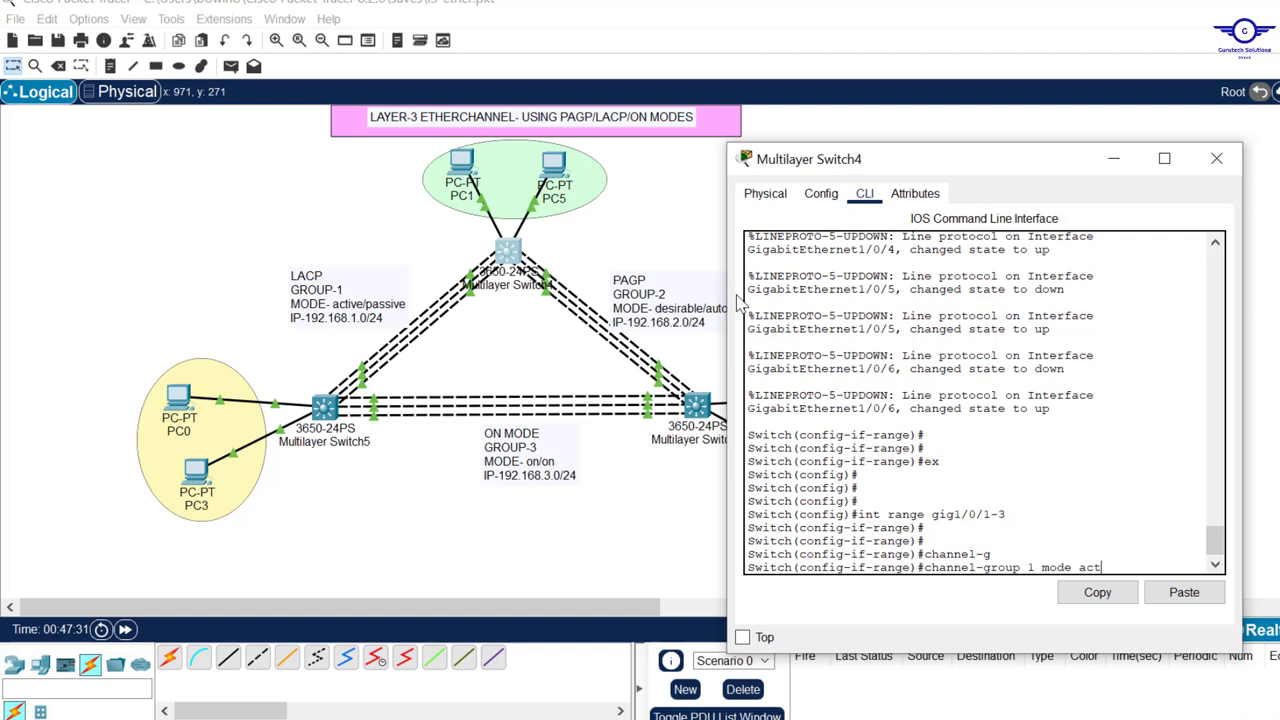
key("Tab")
key("Return")
key("Return")
key("Return")
key("Return")
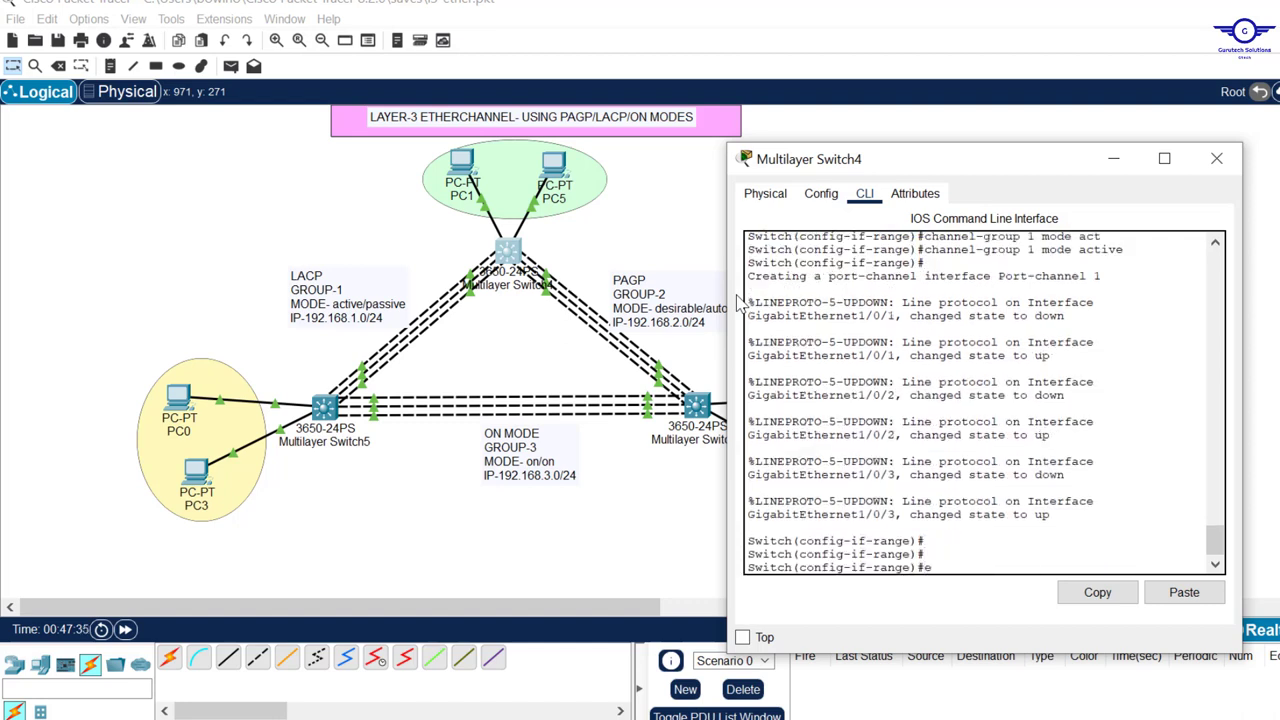
key("Return")
key("Return")
key("Return")
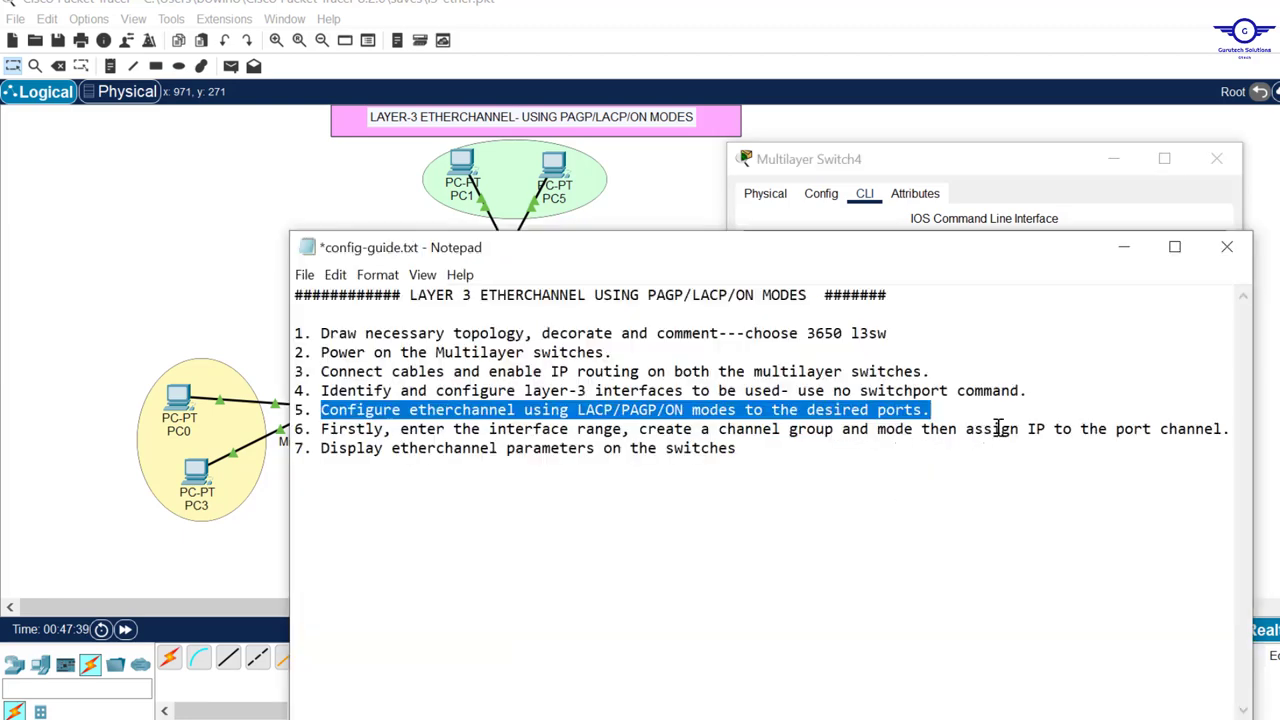
Check the guide's instruction on assigning an IP to the port channel and the port-channel creation message on Multilayer Switch4
left_click(973, 430)
left_click_drag(971, 432, 1222, 432)
left_click(1058, 221)
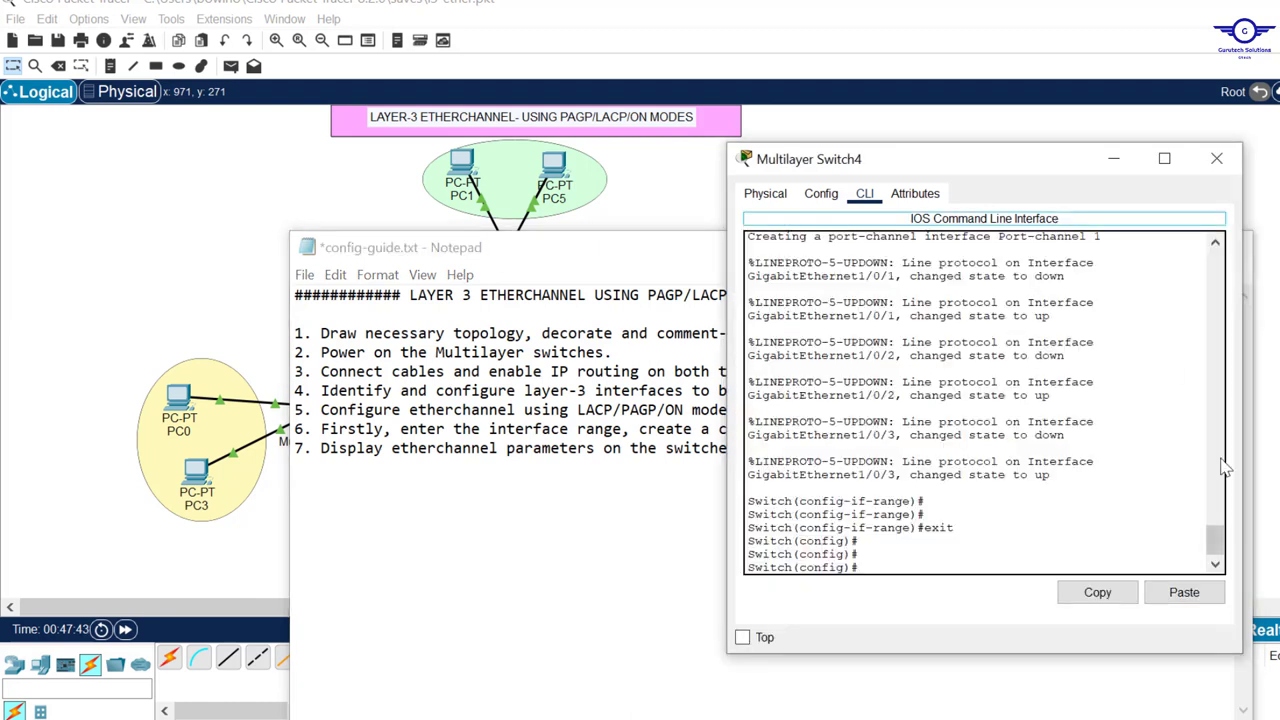
left_click_drag(1106, 243, 760, 243)
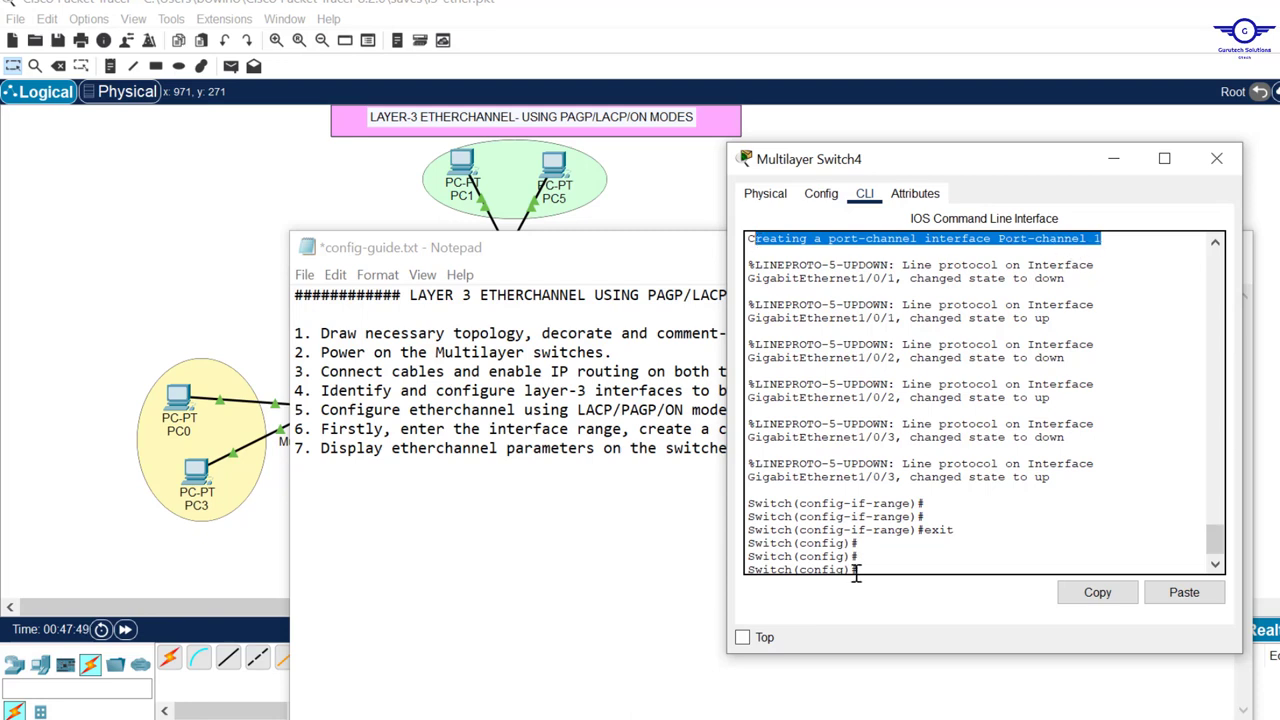
Enter interface configuration for port-channel 1 on Multilayer Switch4
left_click(905, 562)
type("int port")
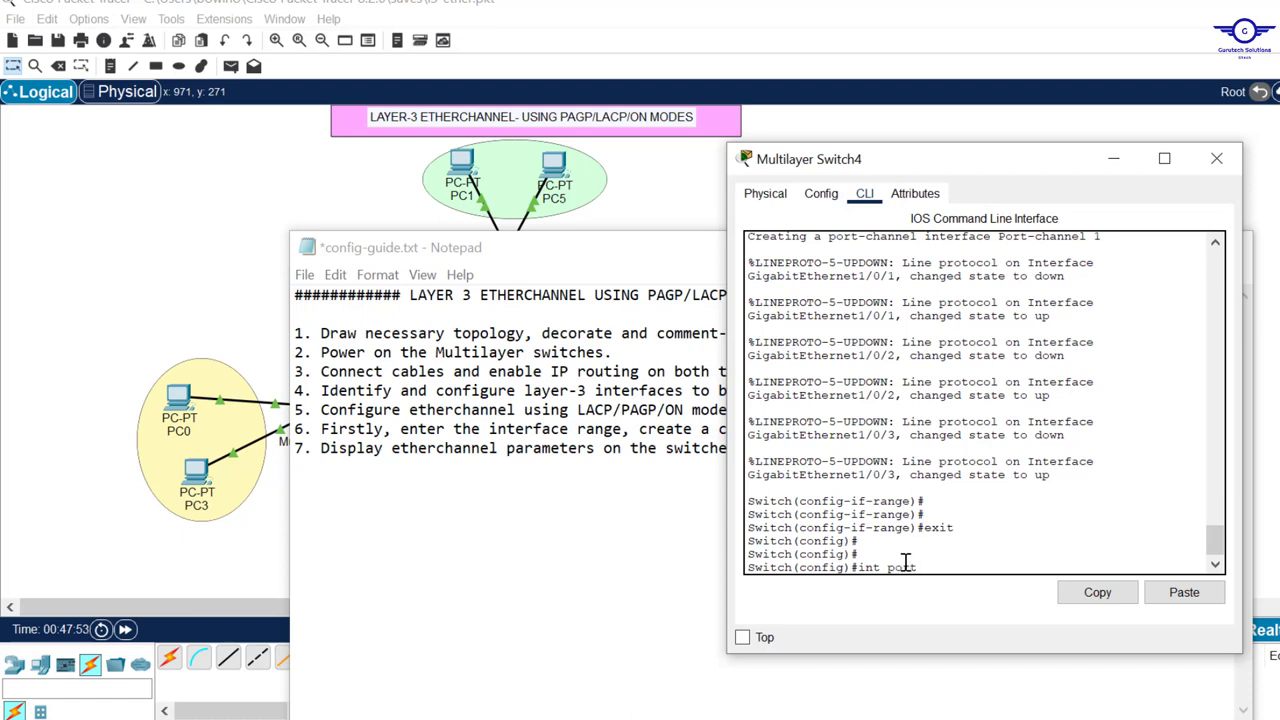
type("-c")
key("Tab")
type("1")
key("Return")
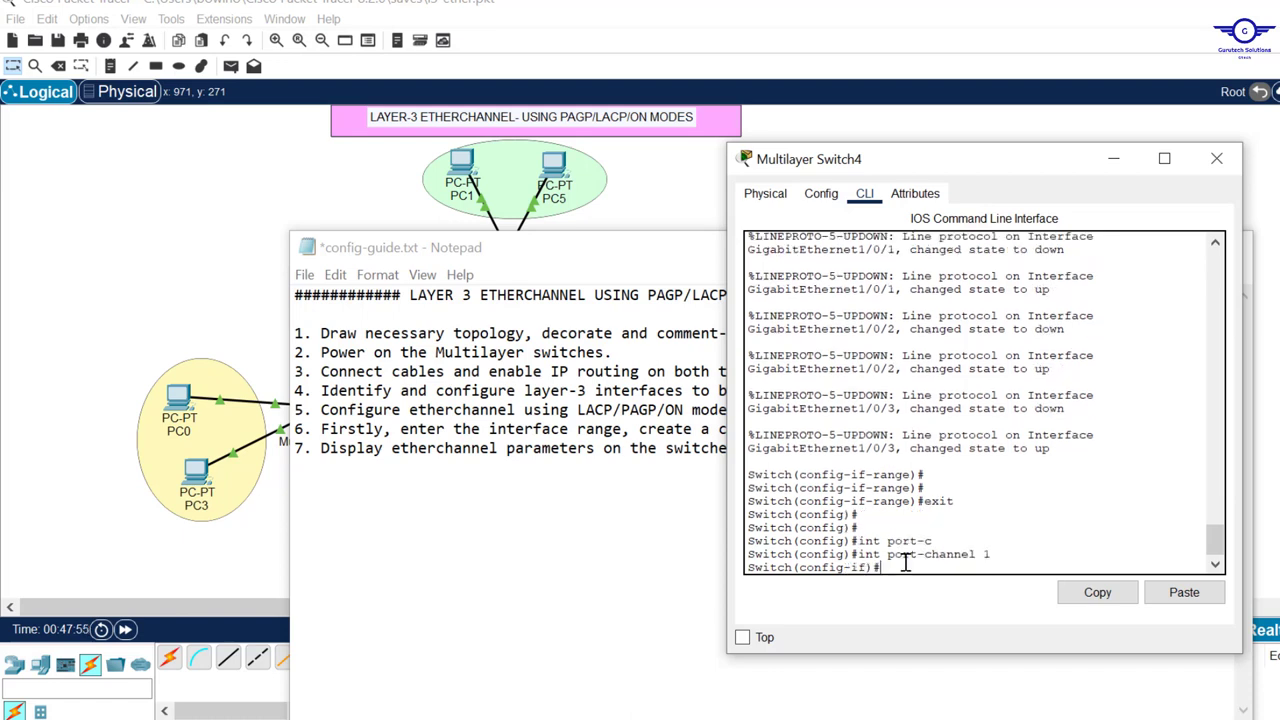
Assign IP address 192.168.1.1 with mask 255.255.255.0 to port-channel 1 on Multilayer Switch4
type("ip add")
key("Tab")
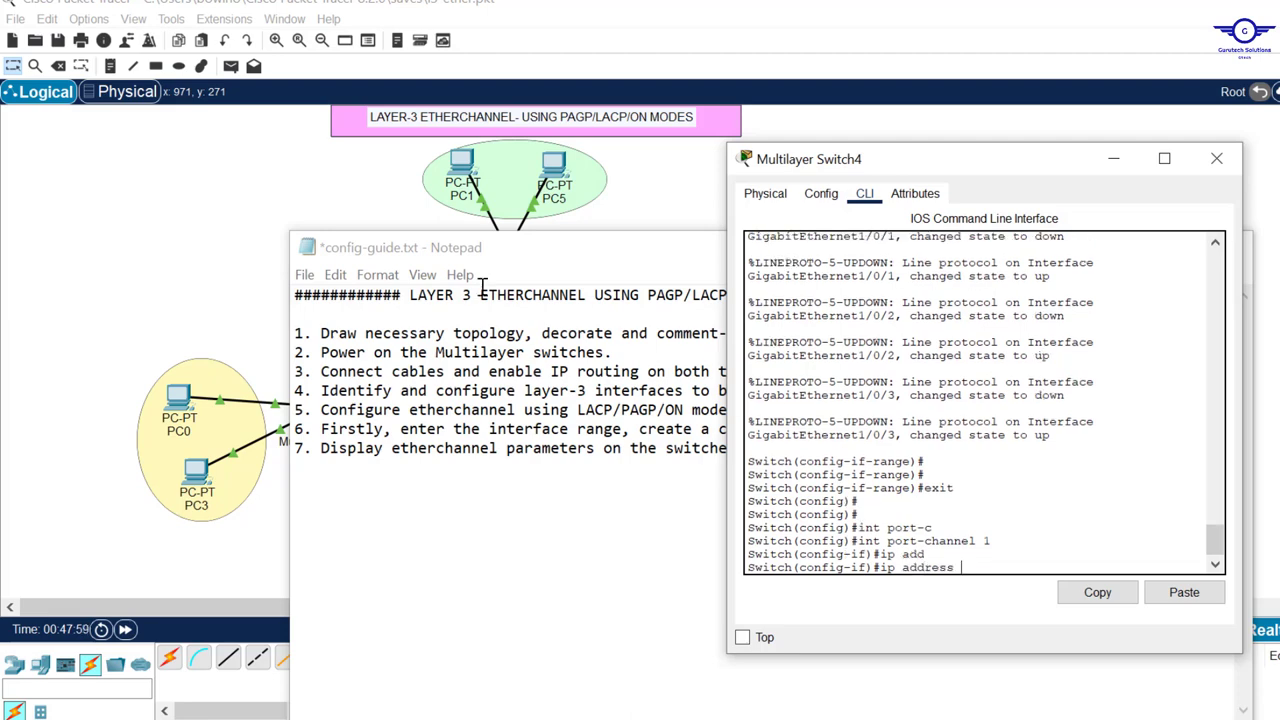
left_click(585, 257)
left_click_drag(585, 257, 719, 283)
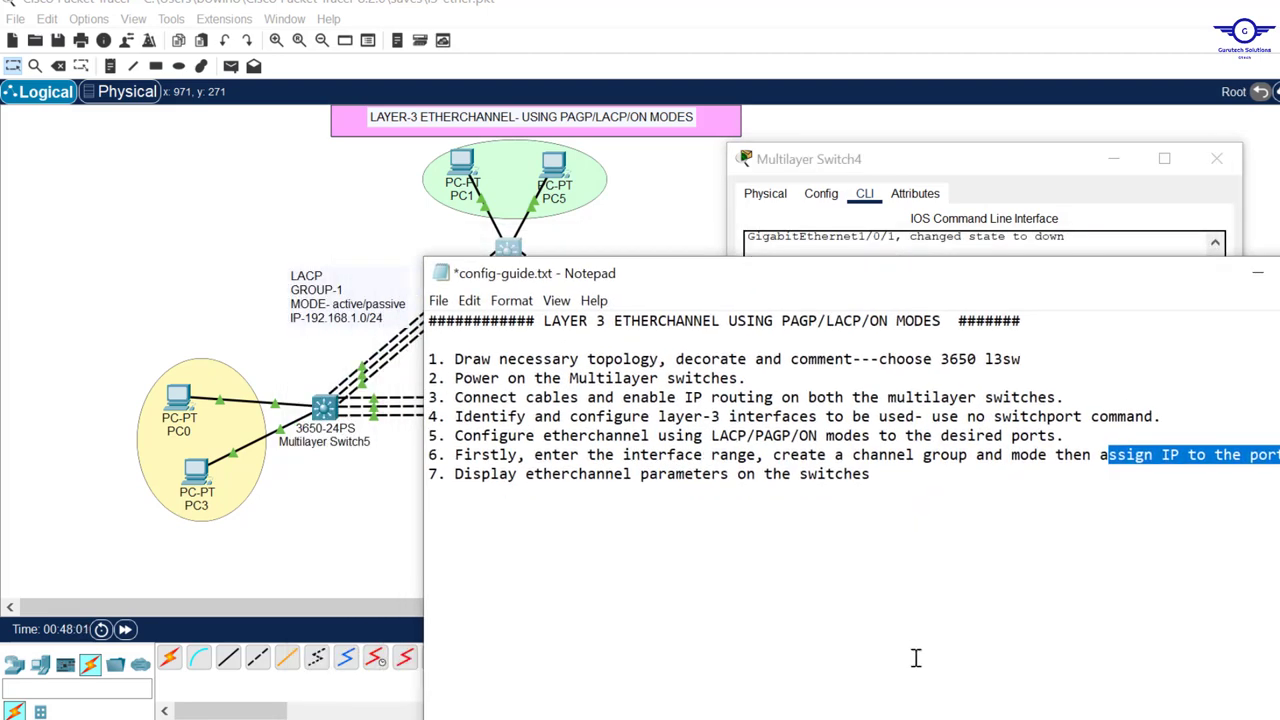
mouse_move(886, 710)
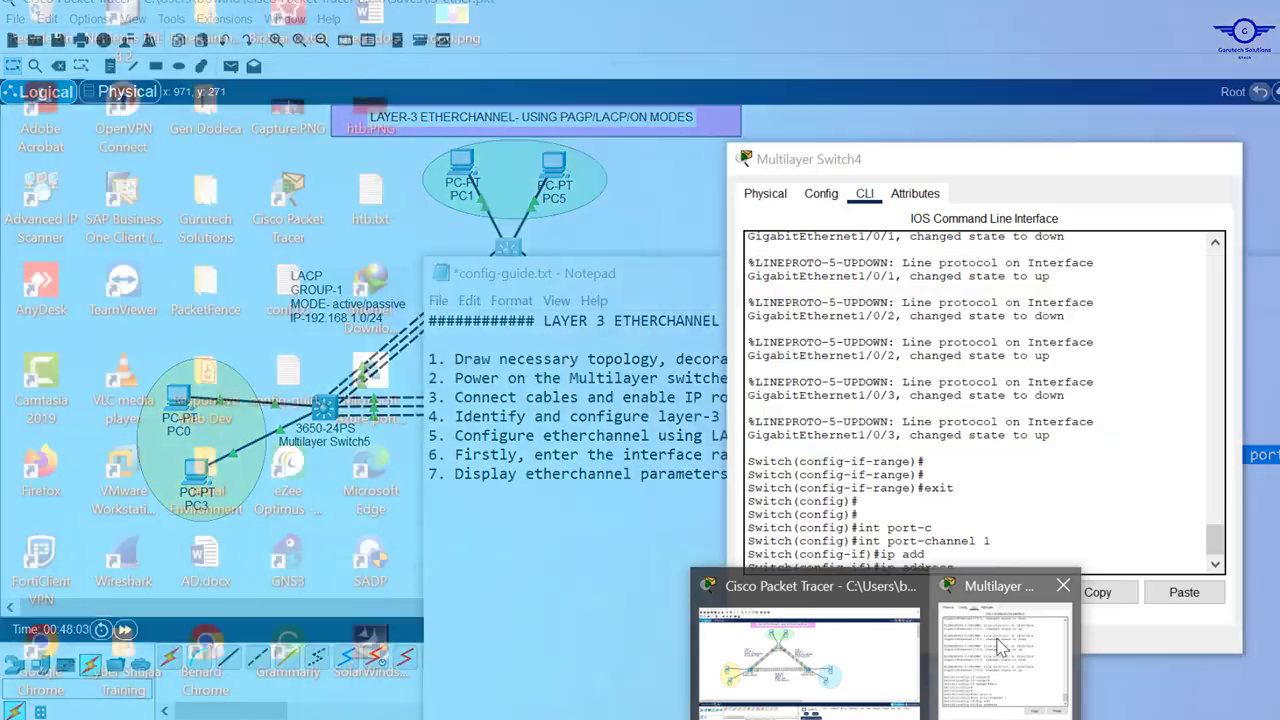
left_click(1000, 650)
type("192.")
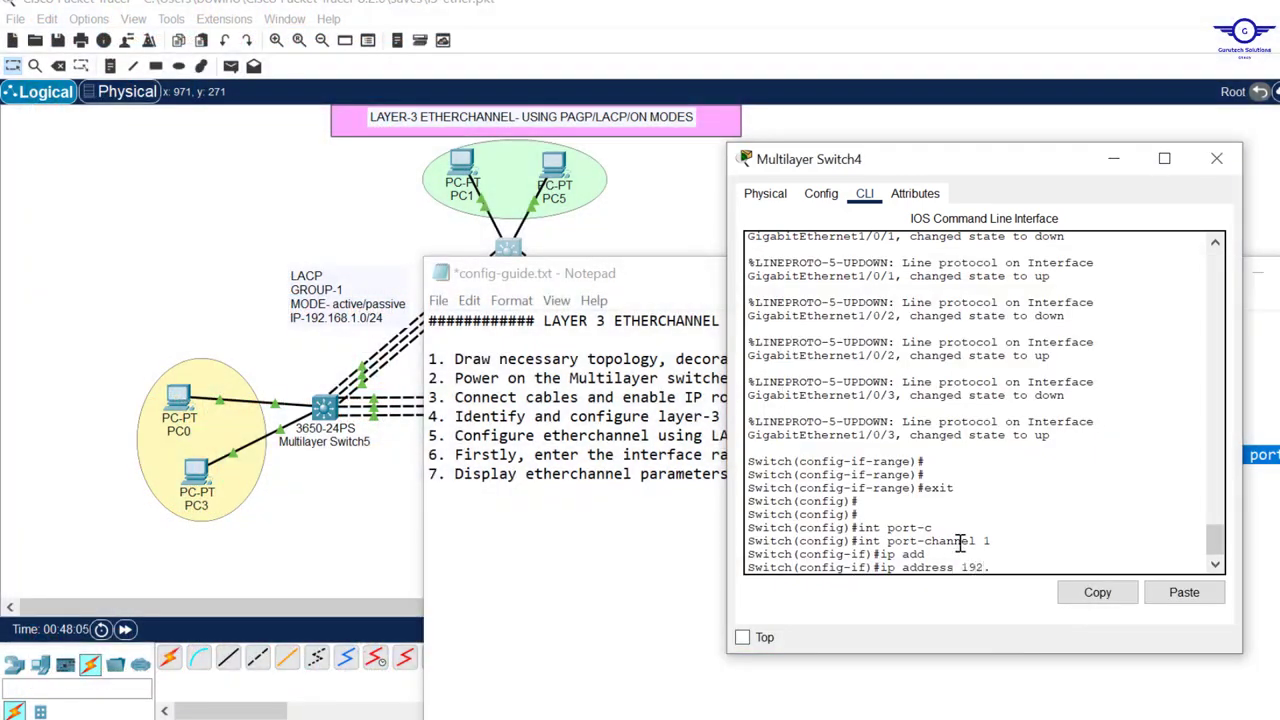
type("168.1.1 255.255.255.")
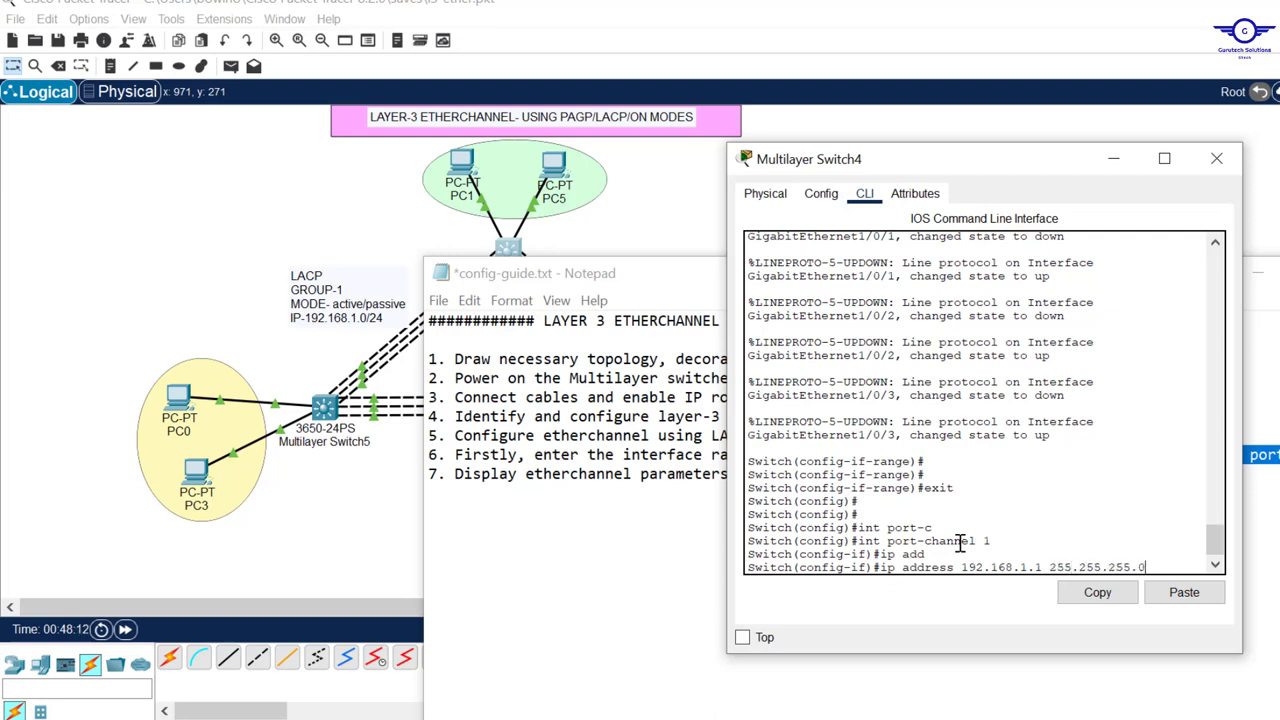
type("0")
key("Return")
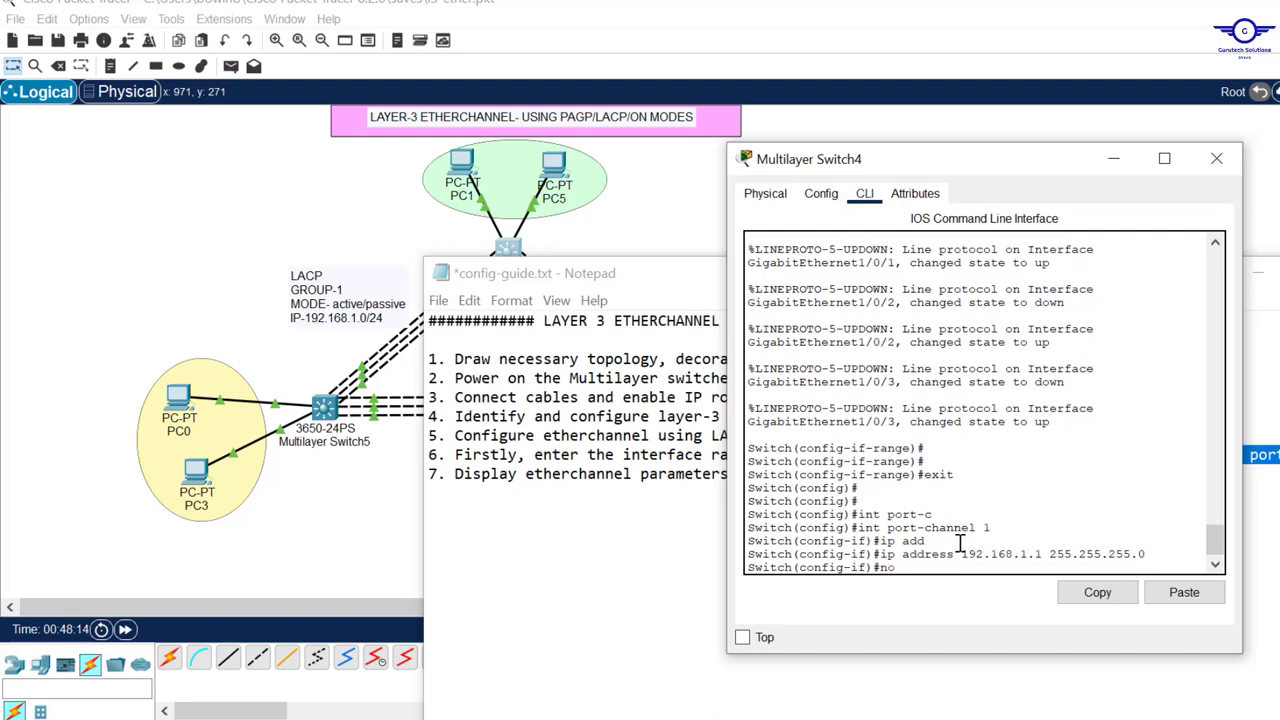
Enable port-channel 1 on Multilayer Switch4 with no shut and exit to global configuration mode
type("no shut")
key("Return")
key("Return")
key("Return")
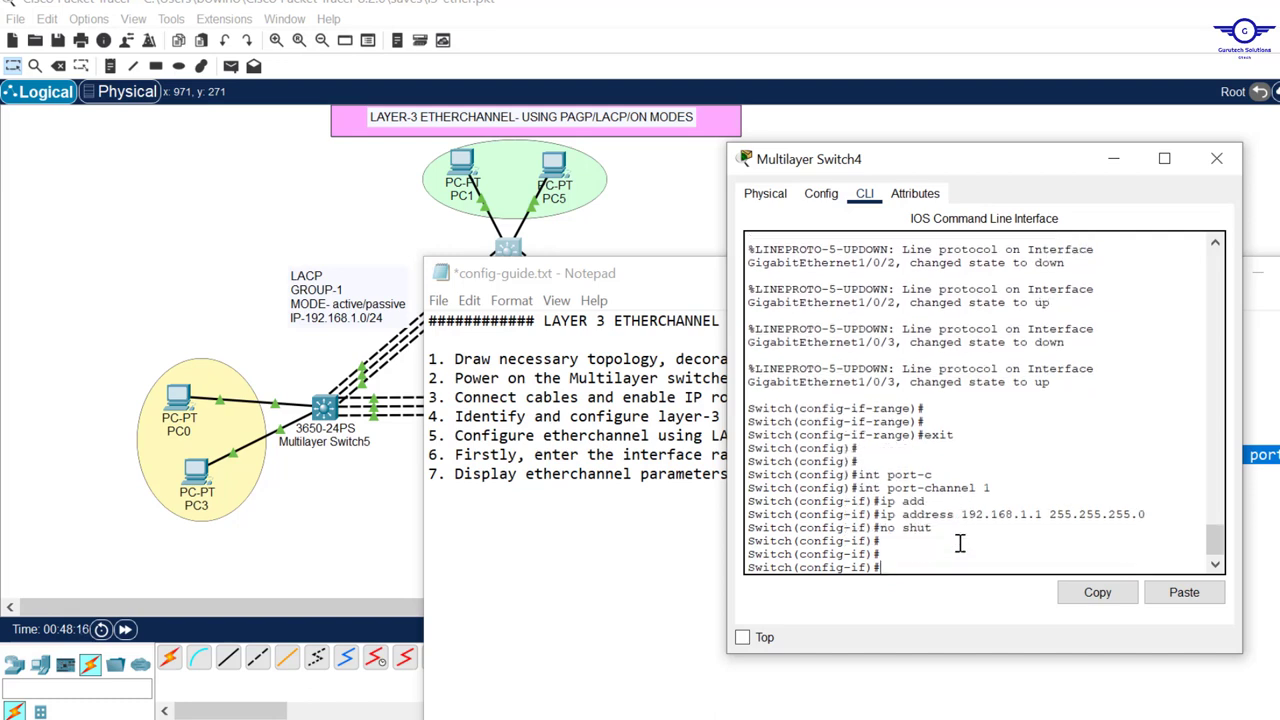
type("exit")
key("Return")
key("Return")
key("Return")
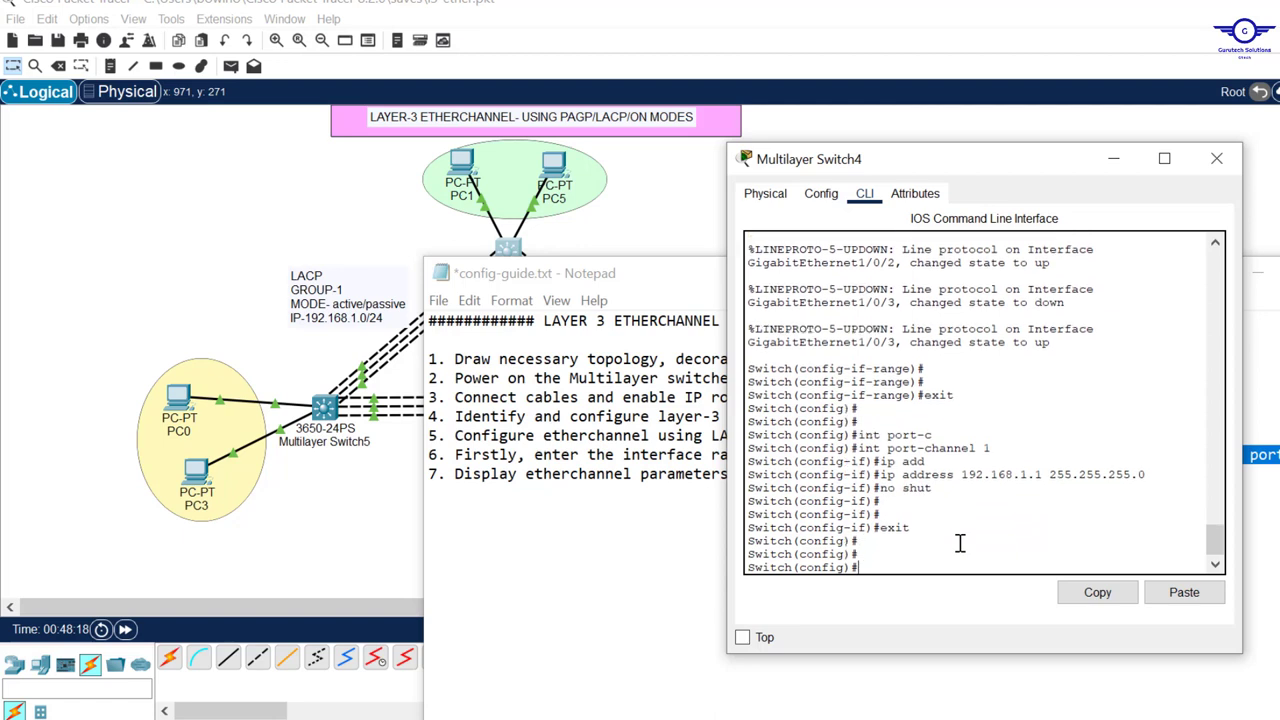
Check the ports linking Multilayer Switch4 to Multilayer Switch6 and enter interface range configuration for gig1/0/4-6 on Multilayer Switch4
left_click(237, 237)
left_click_drag(237, 237, 289, 251)
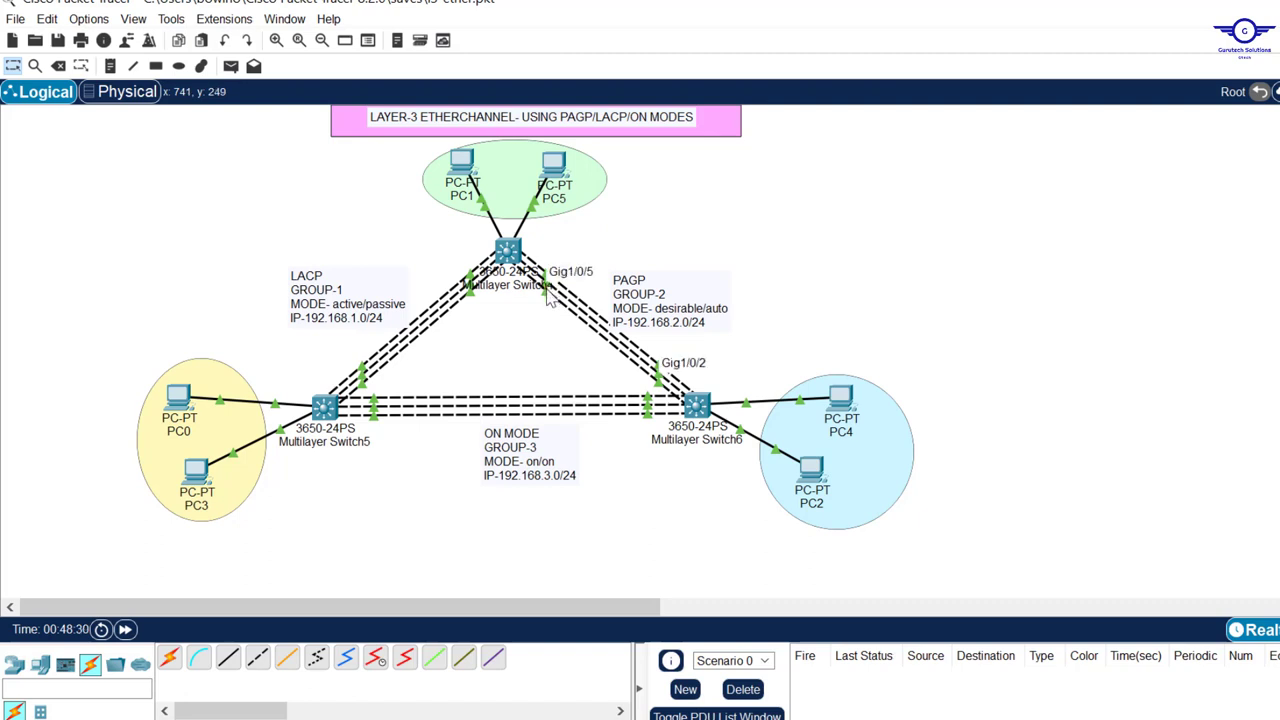
left_click(508, 250)
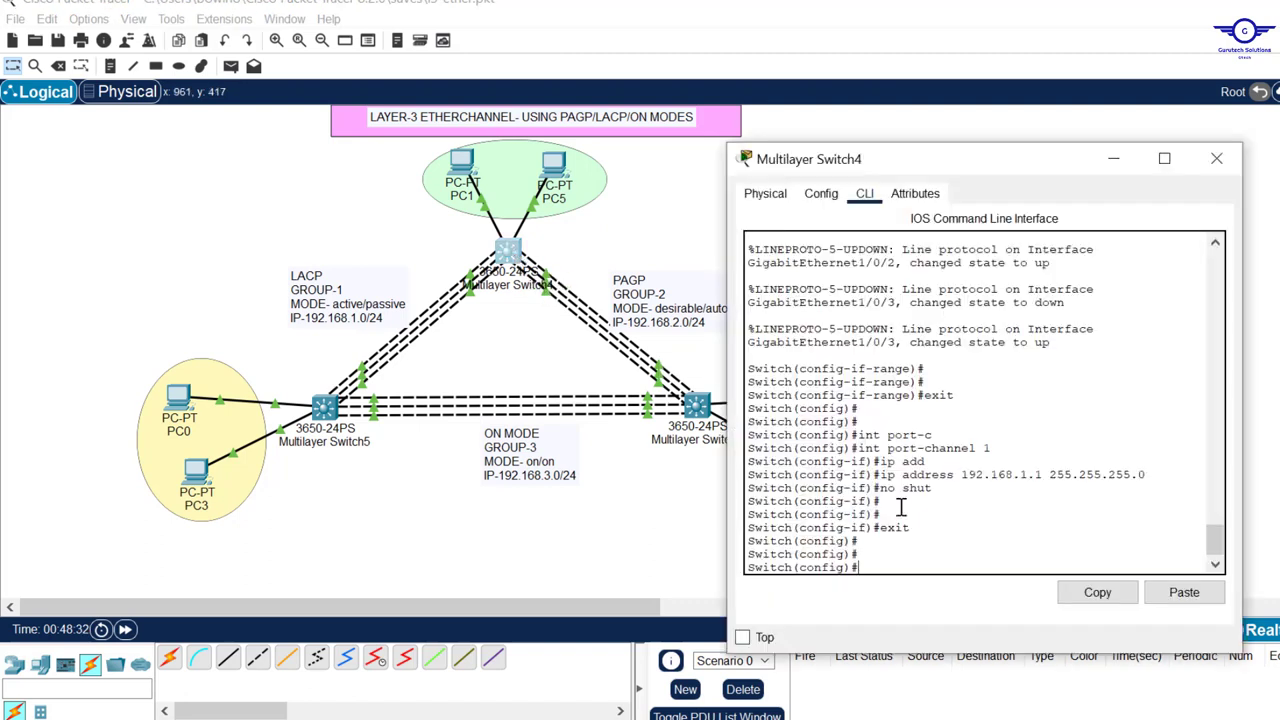
type("int port-channel 1")
key("Up")
key("Up")
key("Up")
type("4-6")
key("Return")
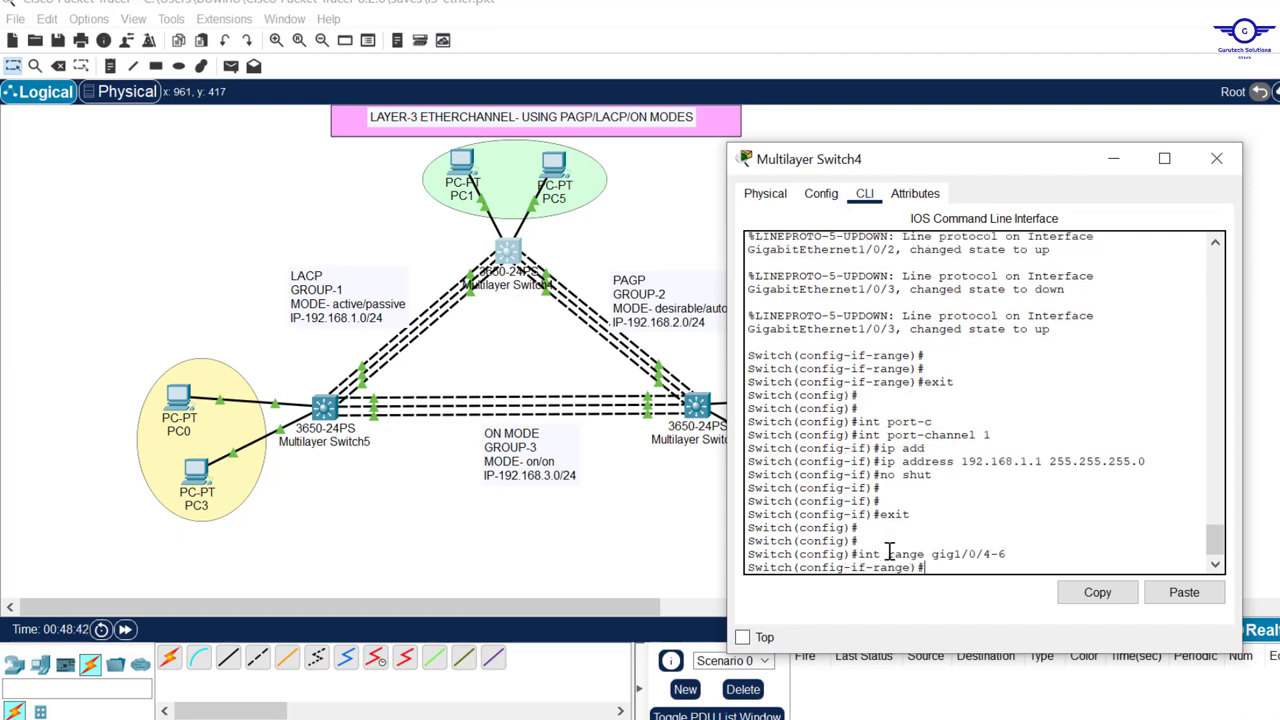
key("Return")
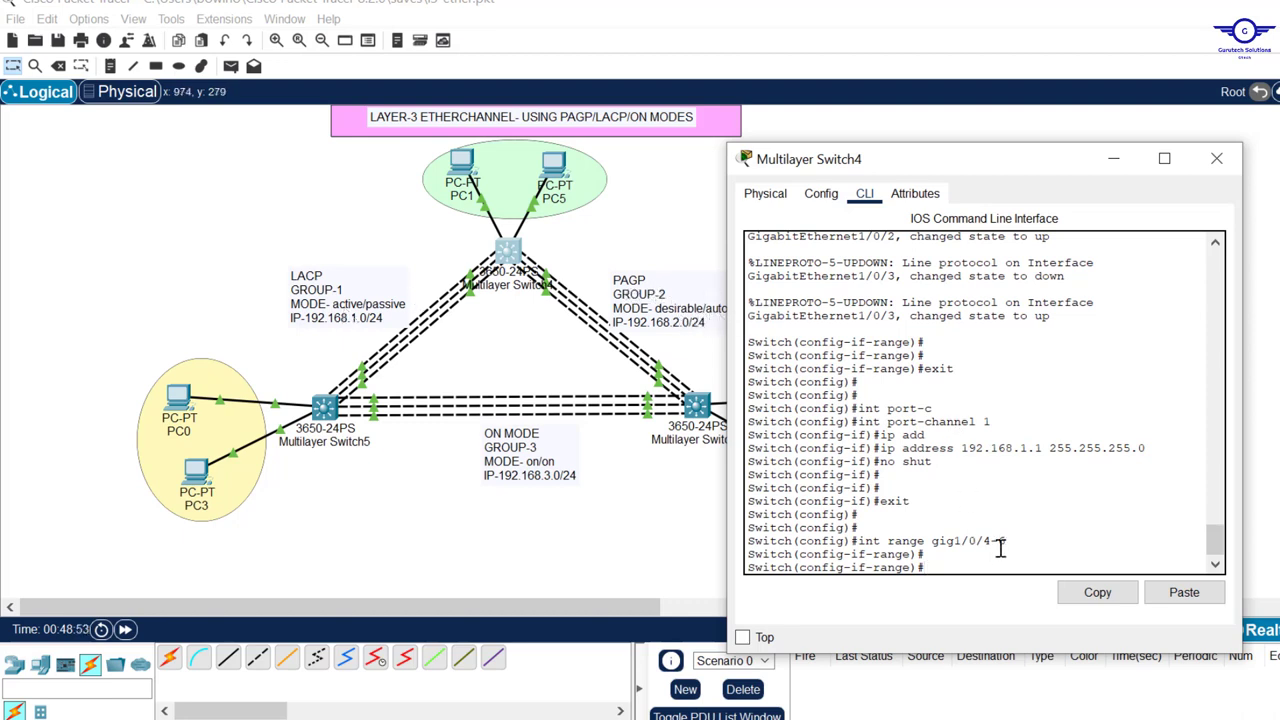
Assign the gig1/0/4-6 range on Multilayer Switch4 to channel-group 2 mode desirable
key("Up")
key("Up")
key("Up")
key("Up")
key("Up")
key("Up")
key("Up")
key("Up")
key("Up")
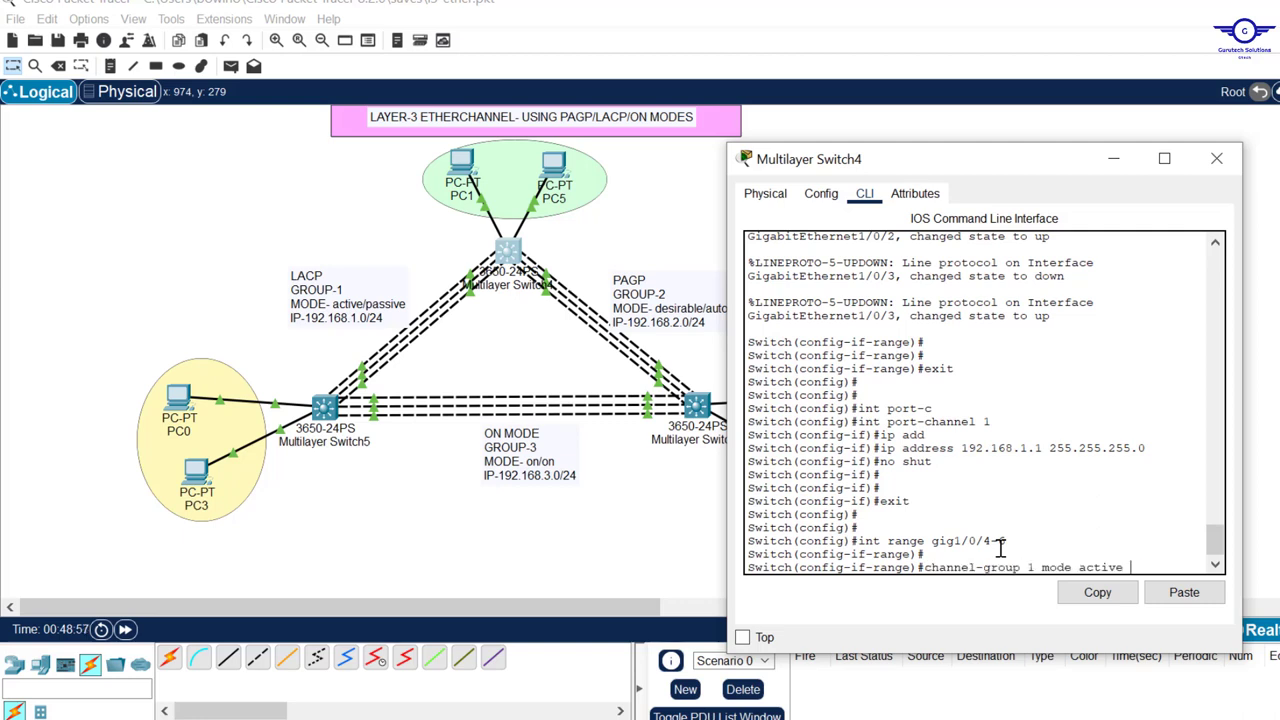
key("BackSpace")
key("BackSpace")
key("BackSpace")
key("BackSpace")
key("BackSpace")
key("BackSpace")
key("BackSpace")
key("BackSpace")
key("BackSpace")
key("BackSpace")
key("BackSpace")
key("BackSpace")
type("2 mo")
key("Tab")
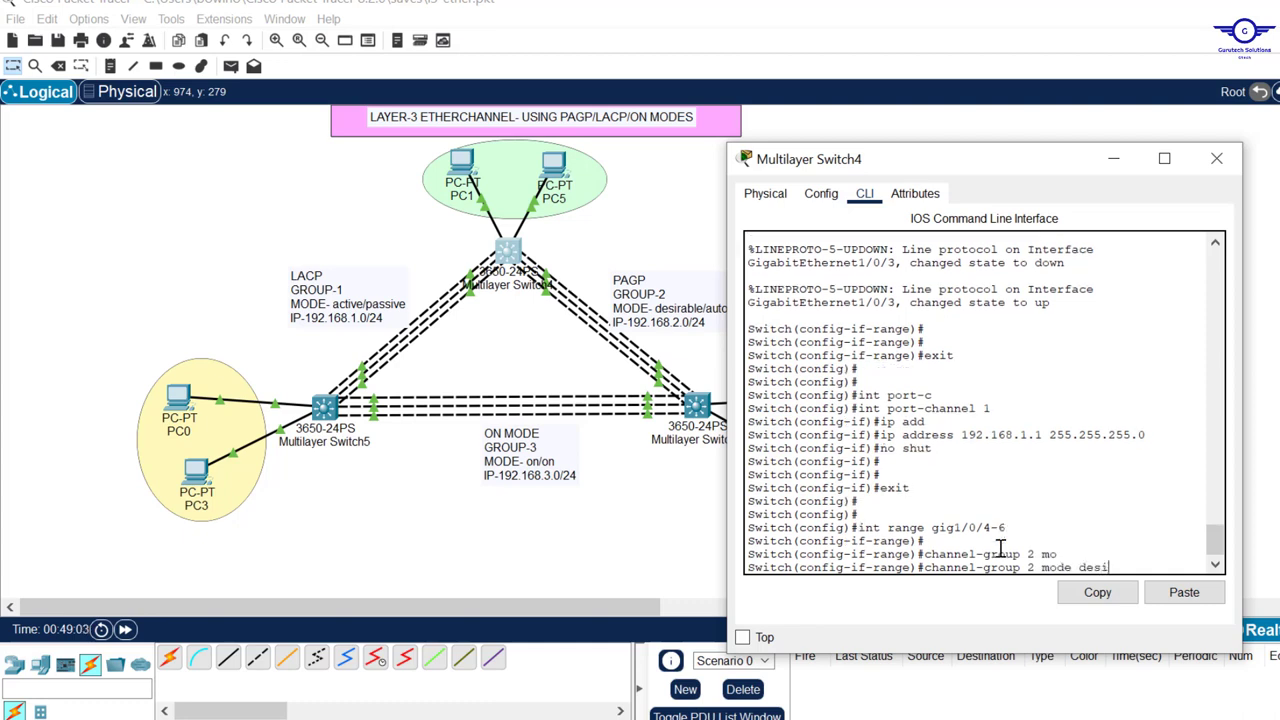
type("desi")
key("Tab")
key("Return")
key("Return")
key("Return")
key("Return")
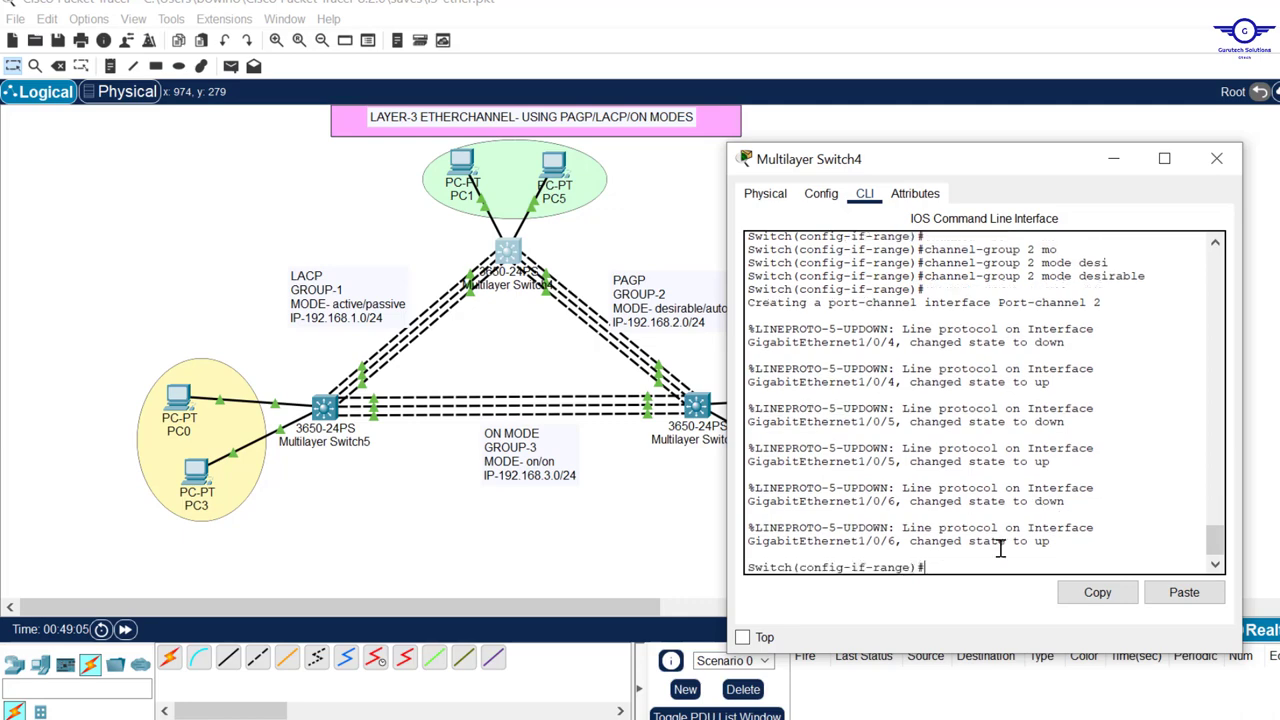
Exit to global configuration mode on Multilayer Switch4 and check the creation message for the group 2 port channel
type("exit")
key("Return")
key("Return")
key("Return")
key("Return")
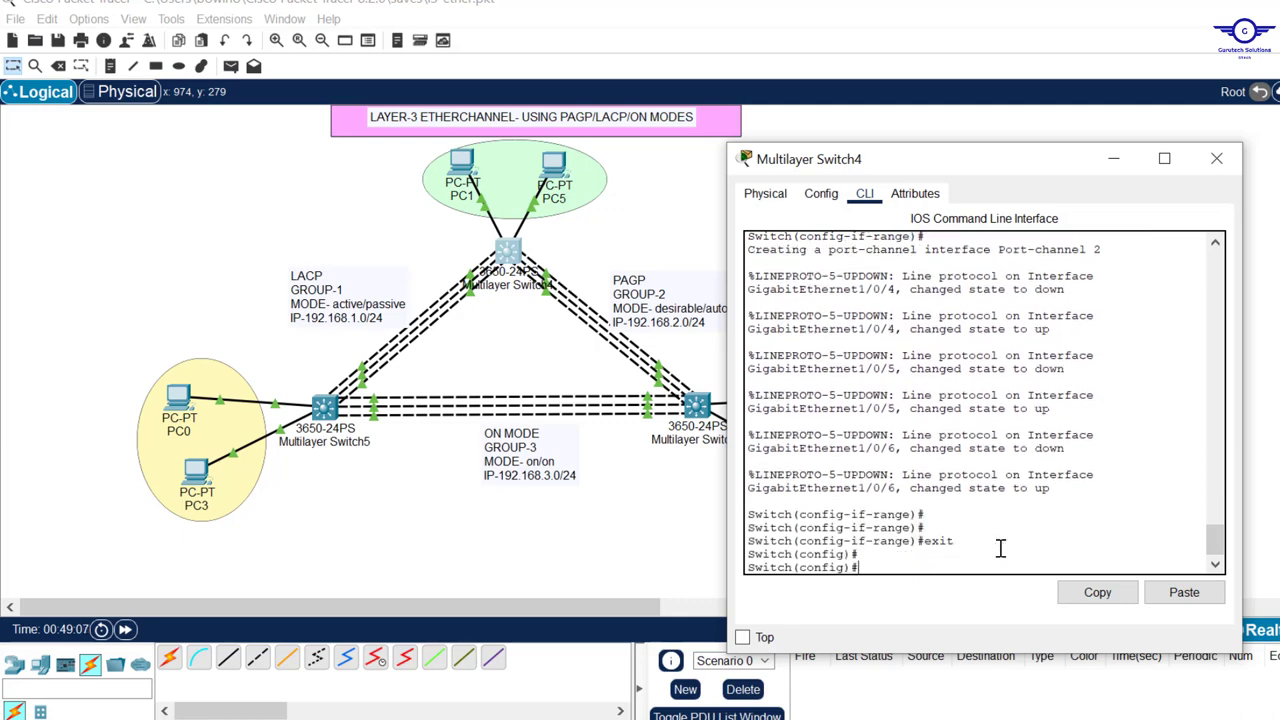
left_click_drag(1226, 540, 1212, 520)
left_click_drag(1116, 362, 750, 362)
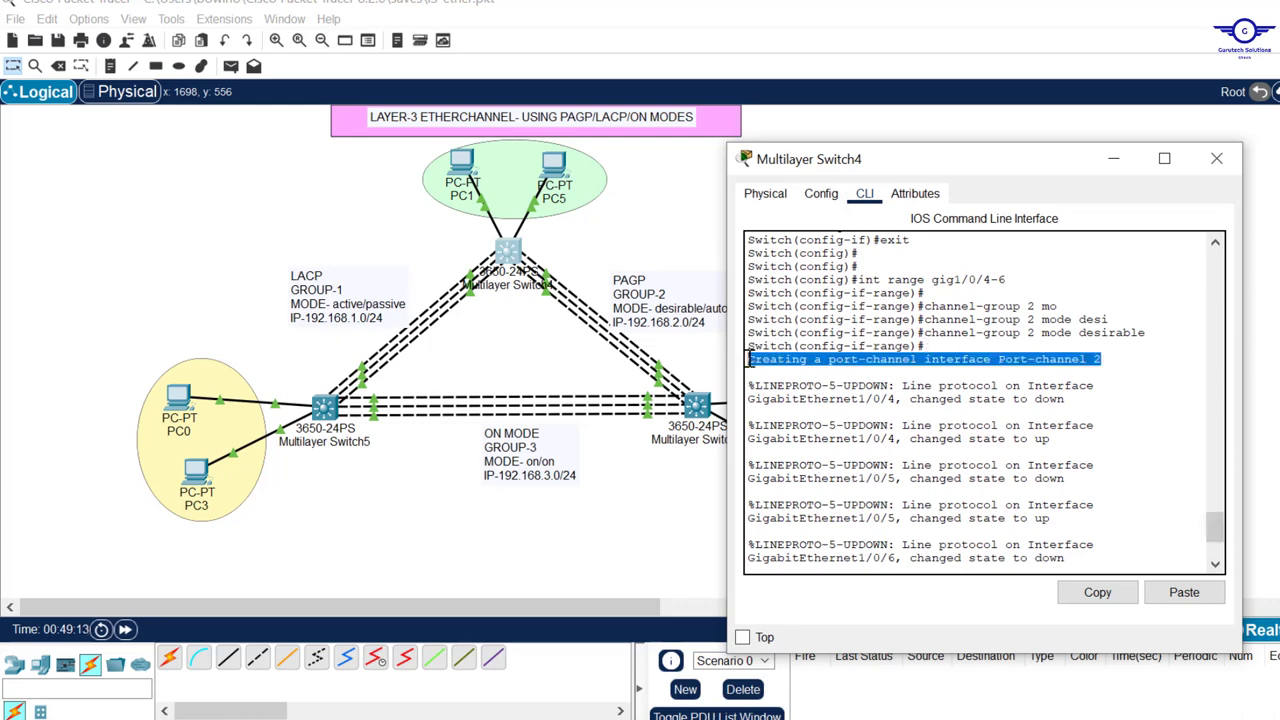
Enter interface configuration for port-channel 2 on Multilayer Switch4 and assign it IP address 192.168.2.1 with mask 255.255.255.0
key("Return")
key("Return")
key("Return")
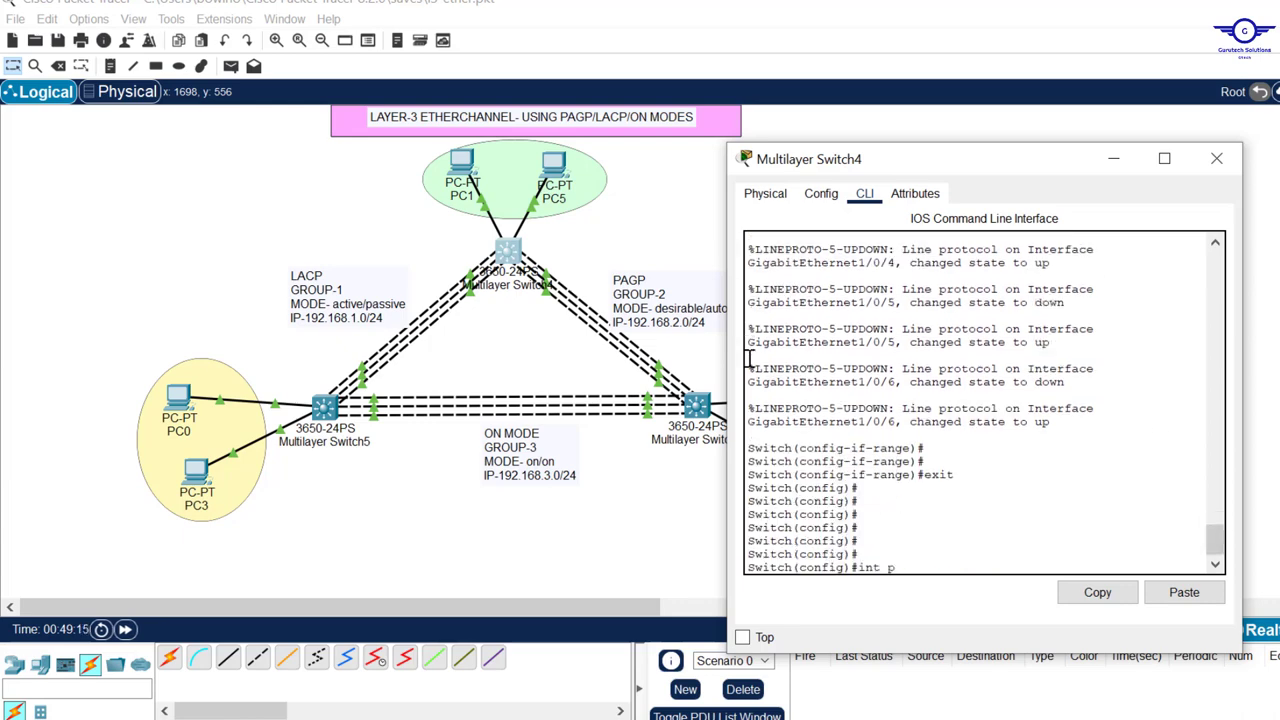
type("int port-c")
key("Tab")
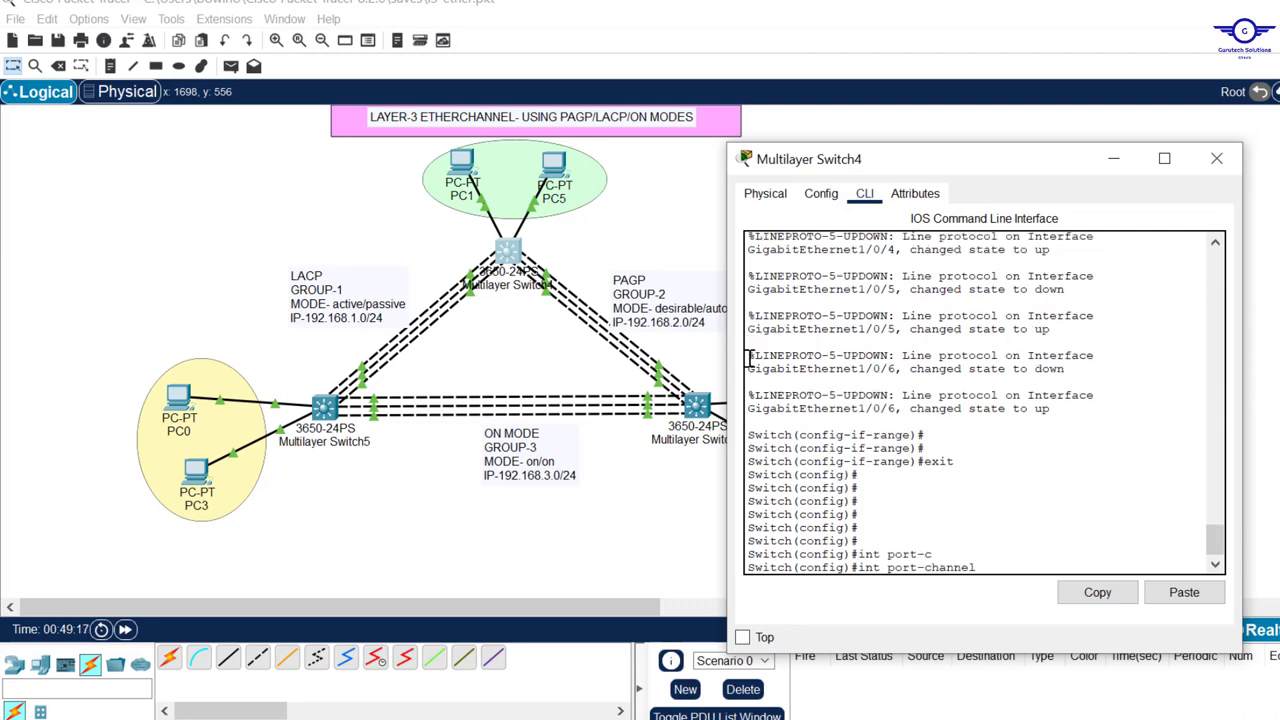
type("2")
key("Return")
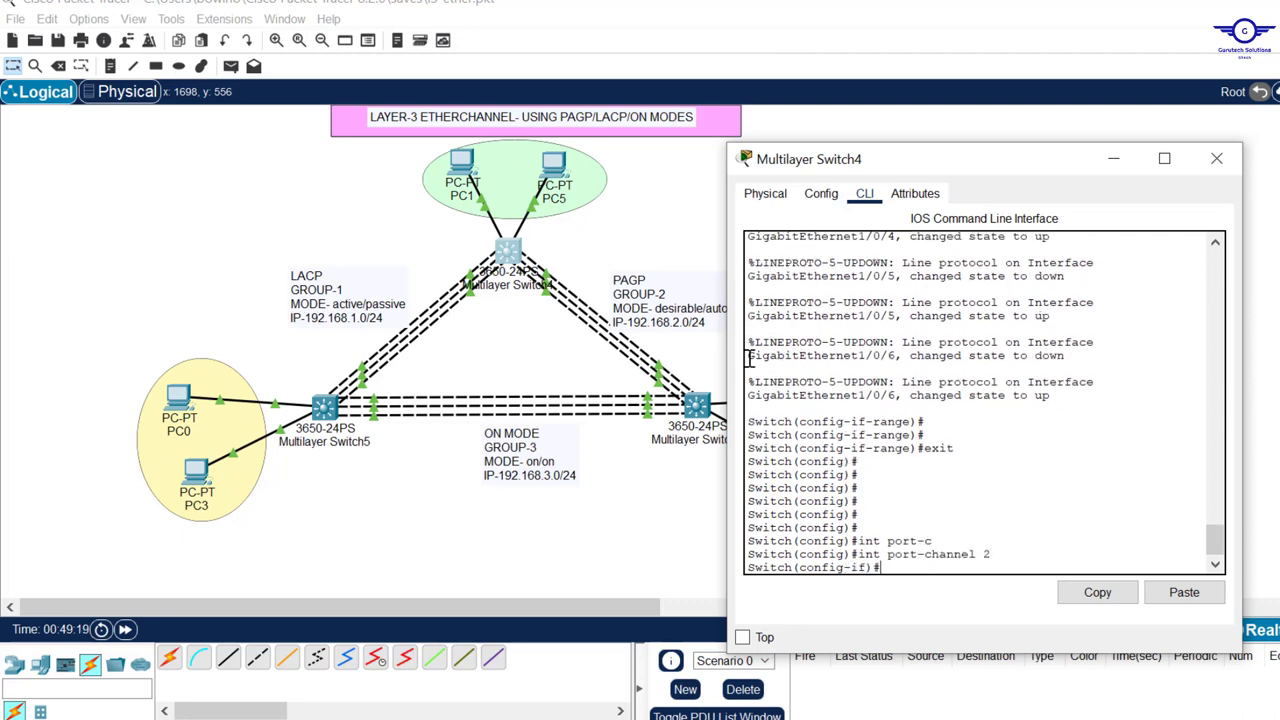
type("ip add")
key("Tab")
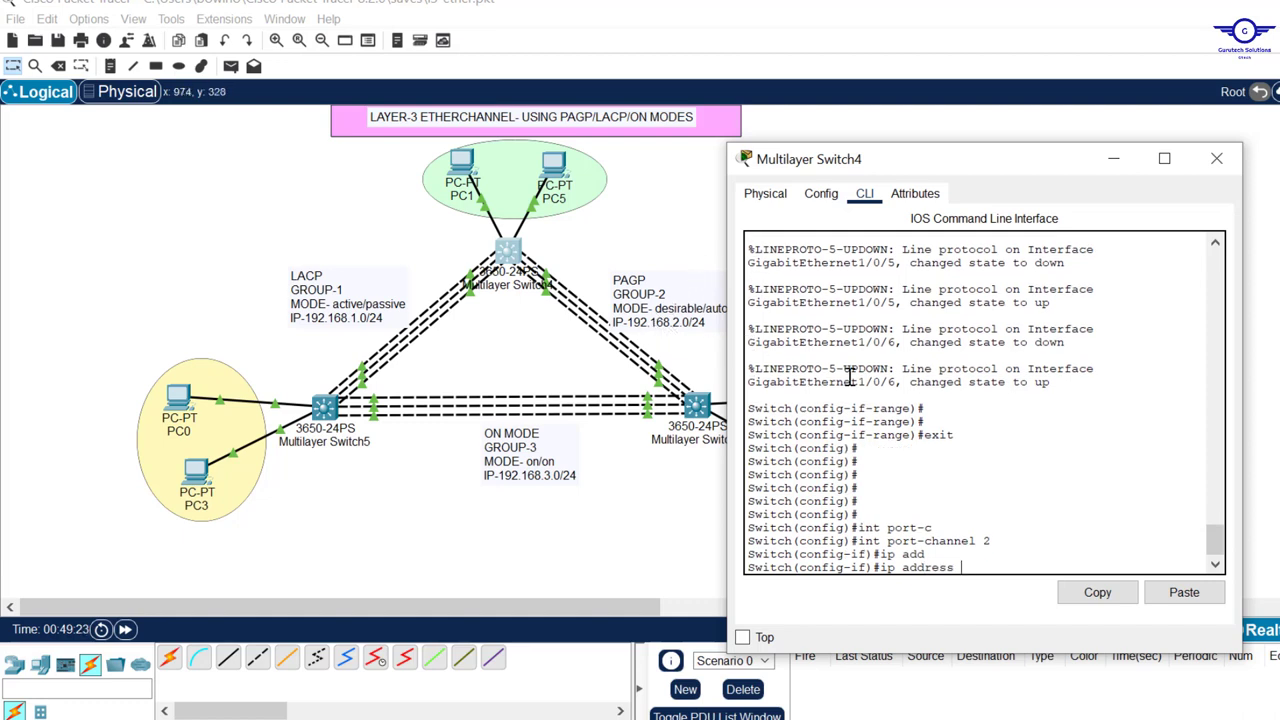
type("192.168.2.1 255.255.255.0")
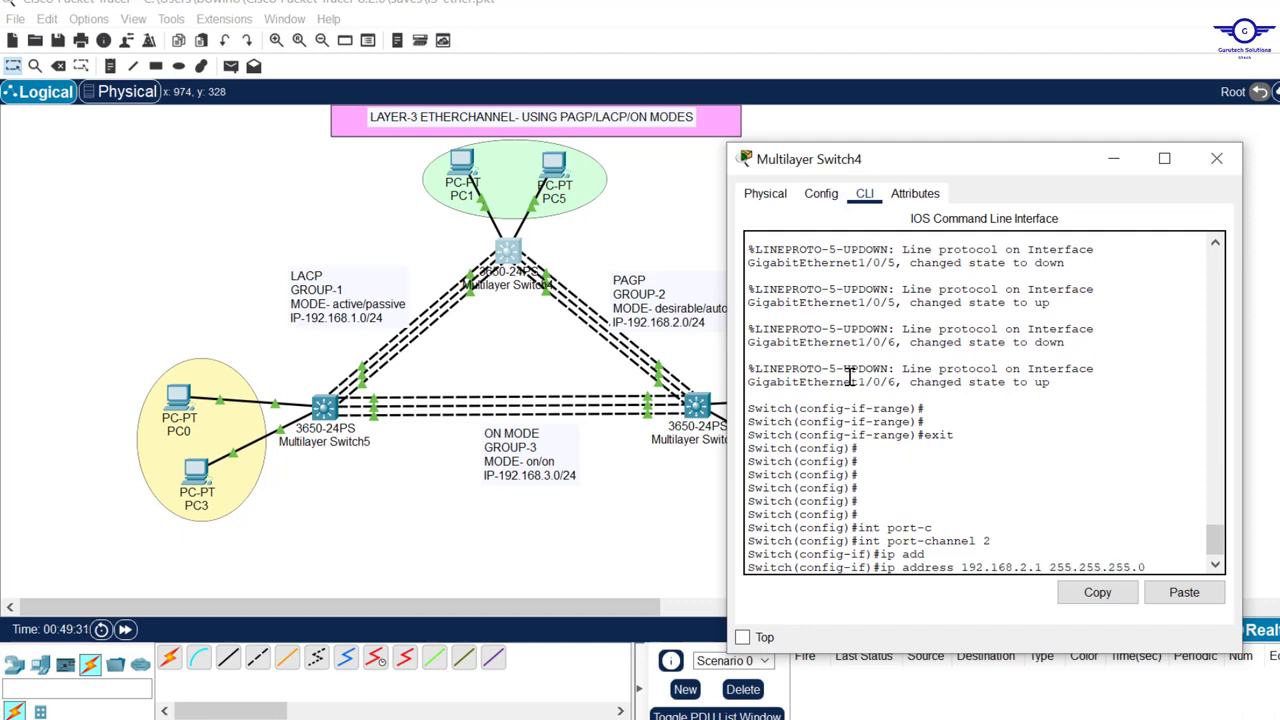
key("Return")
key("Return")
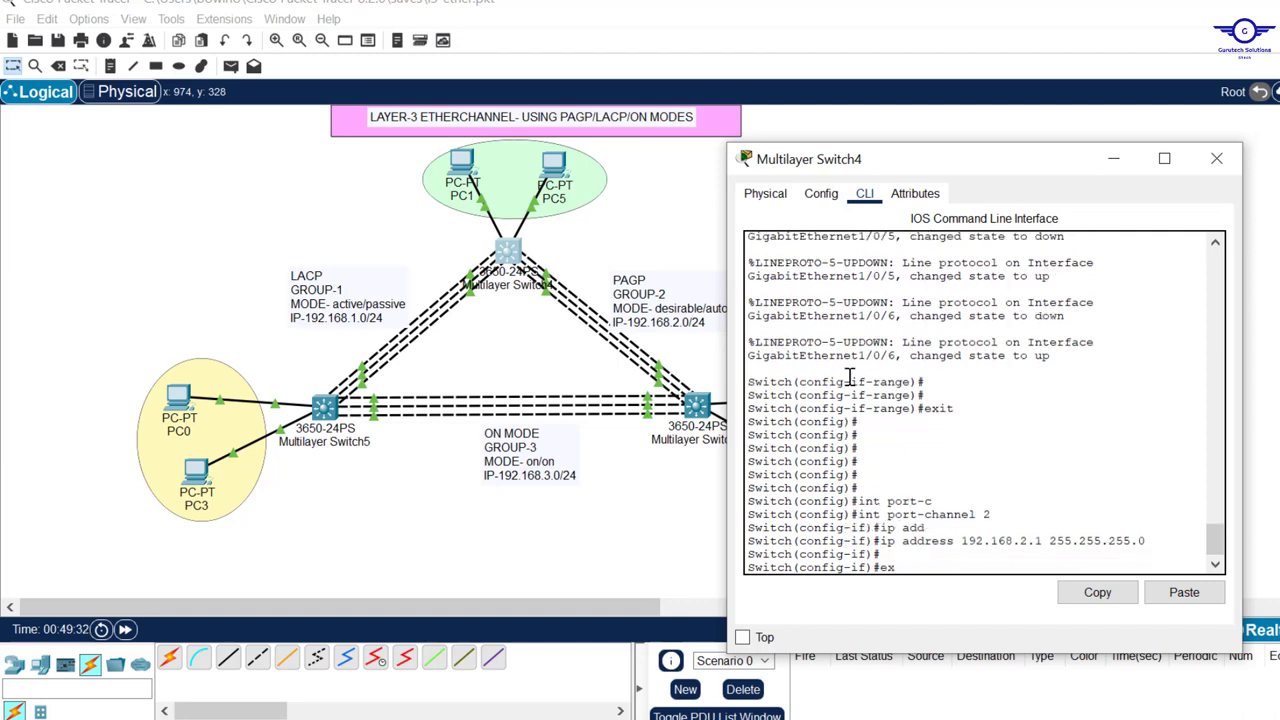
Exit to global configuration mode on Multilayer Switch4 and save its configuration with do wr
type("exit")
key("Return")
key("Return")
key("Return")
key("Return")
type("do ")
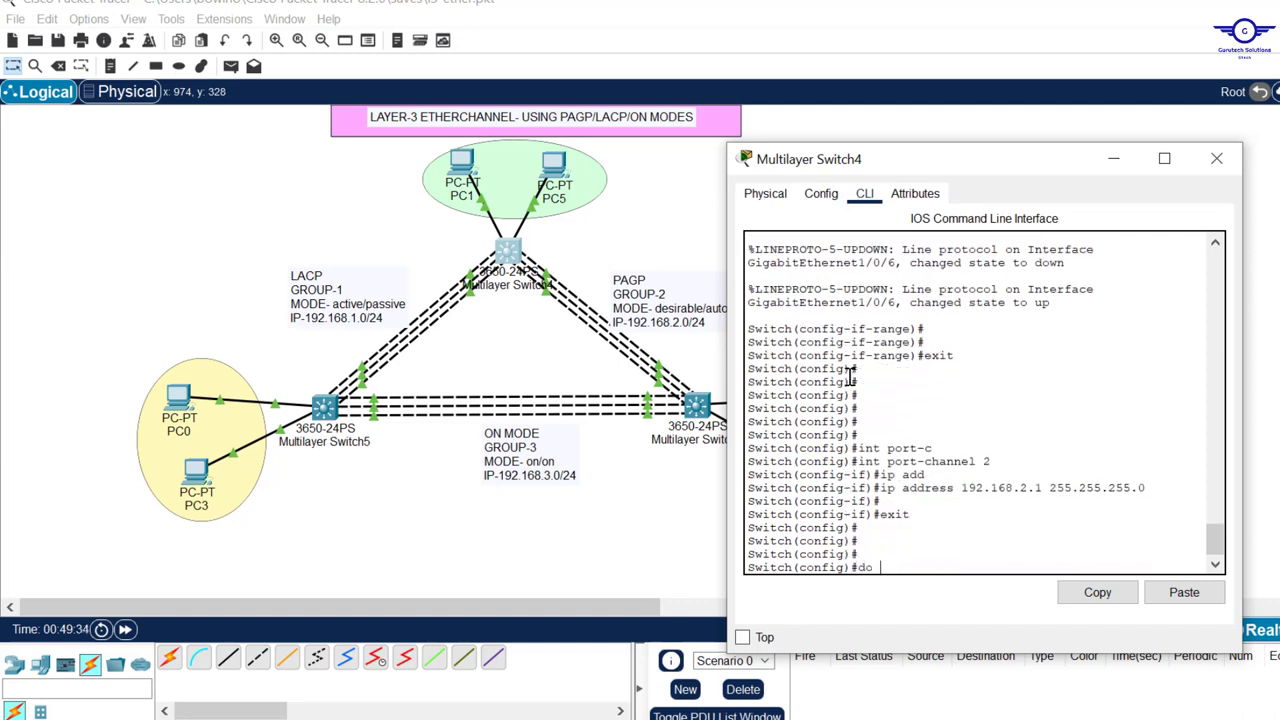
type("wr")
key("Return")
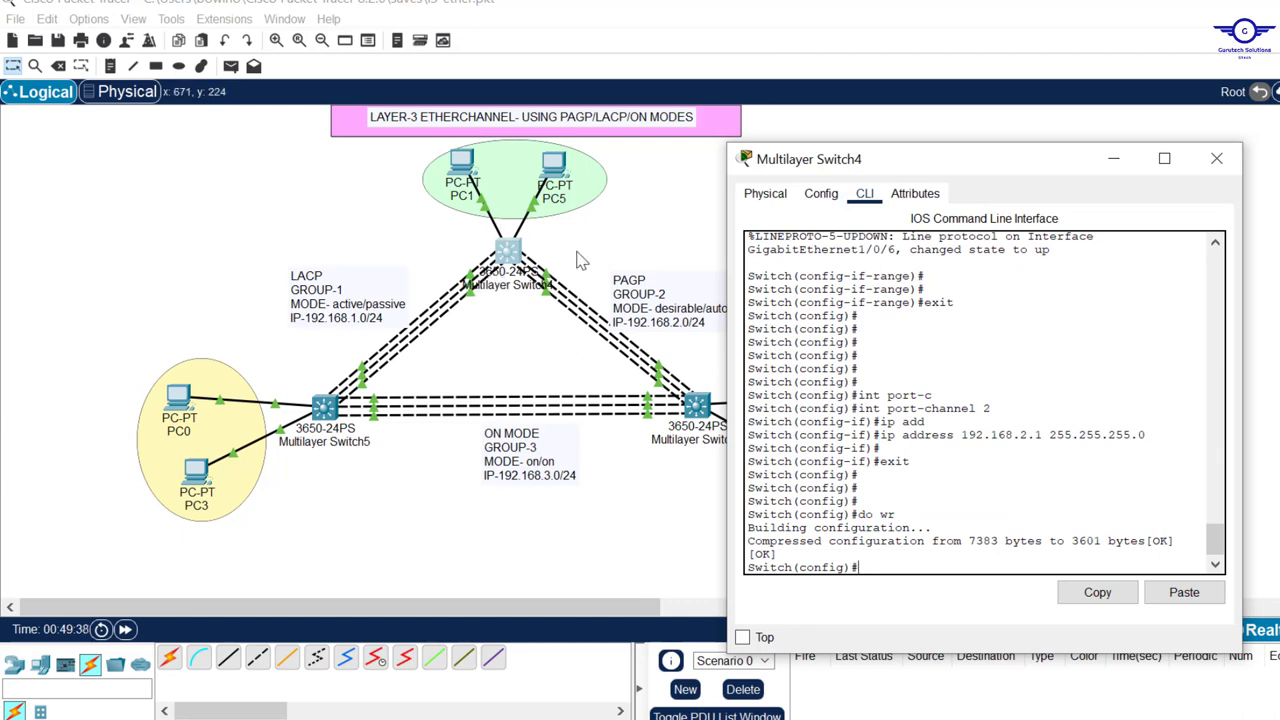
Check which ports link Multilayer Switch5 to Multilayer Switch4 and open the command line of Multilayer Switch5
left_click(1222, 156)
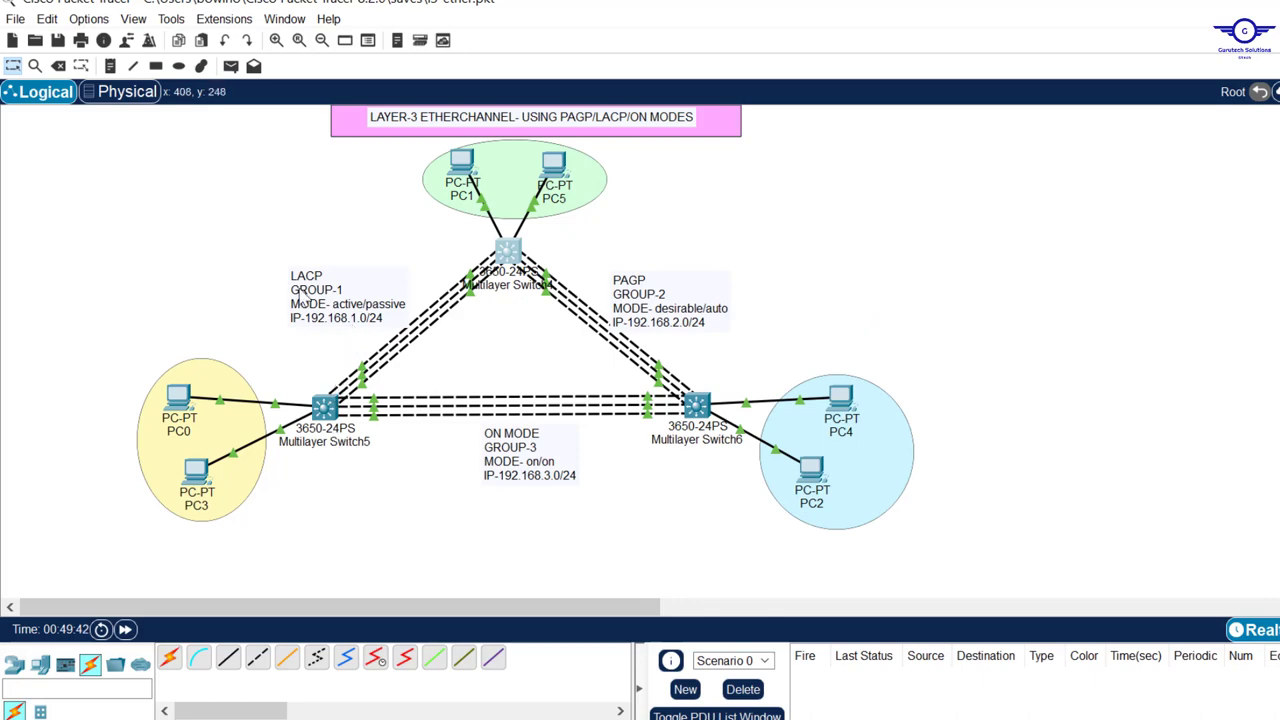
left_click(330, 407)
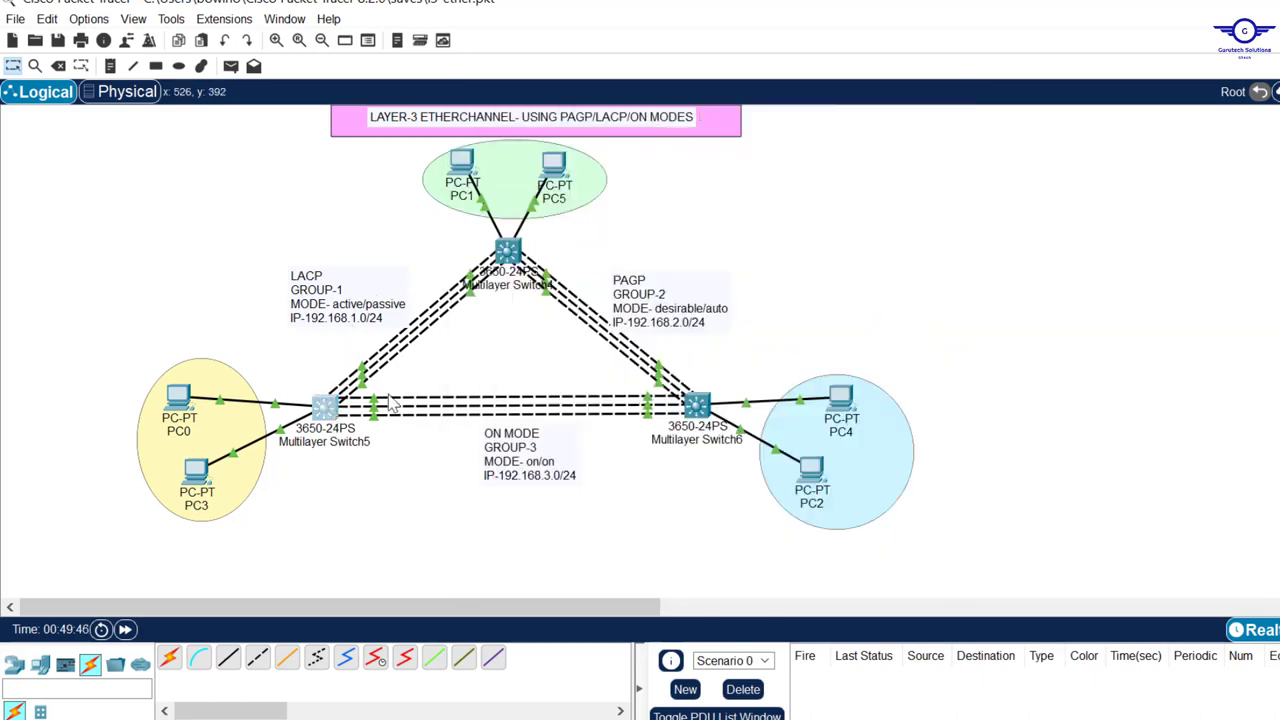
left_click(340, 412)
left_click(630, 480)
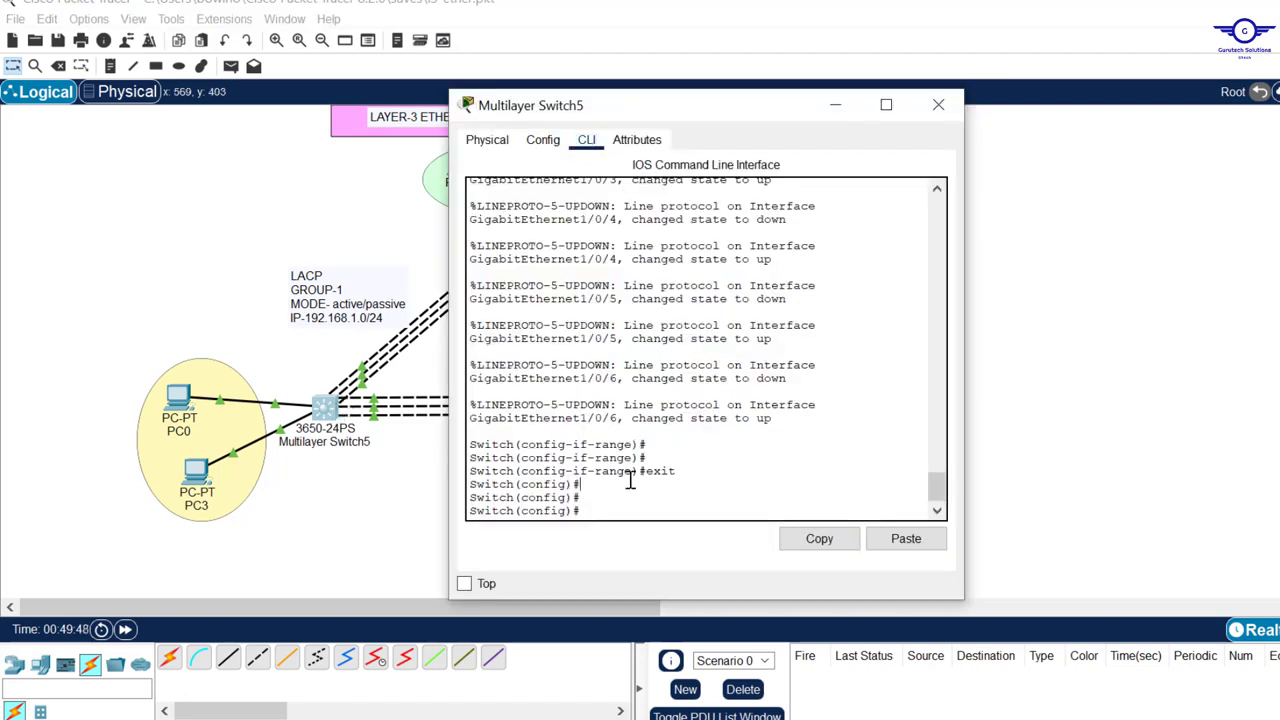
left_click(1172, 316)
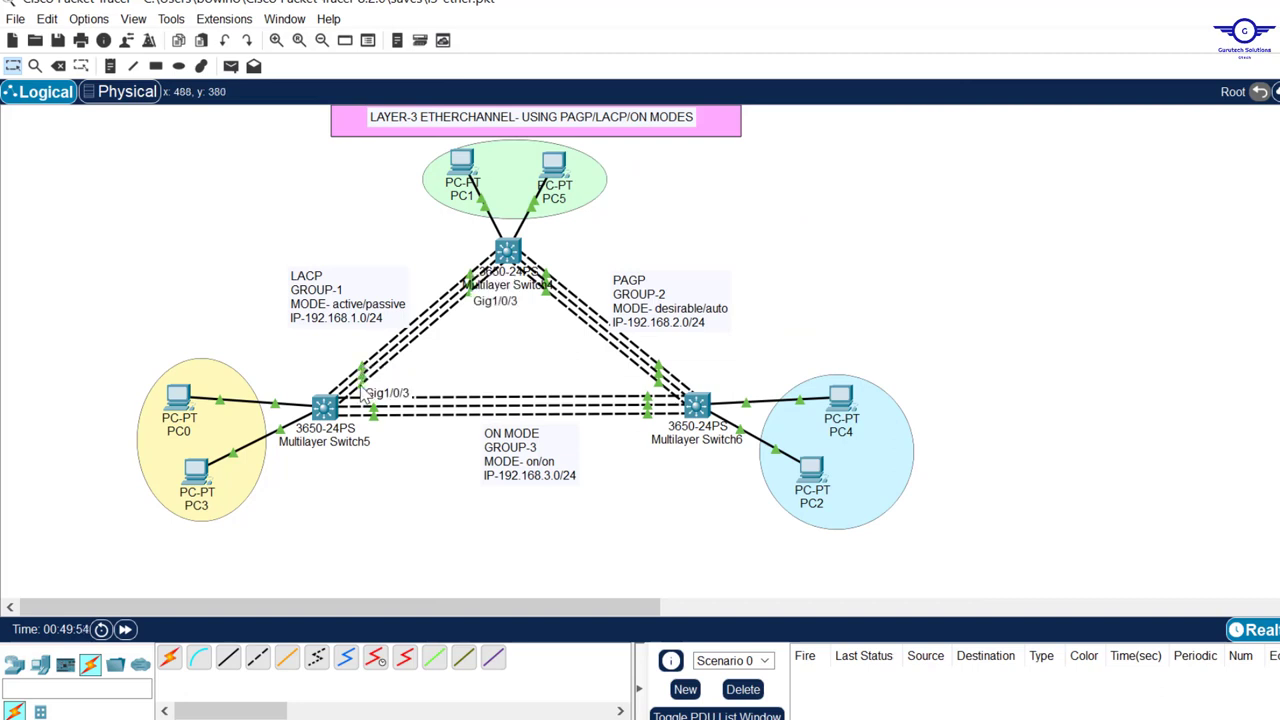
left_click(325, 408)
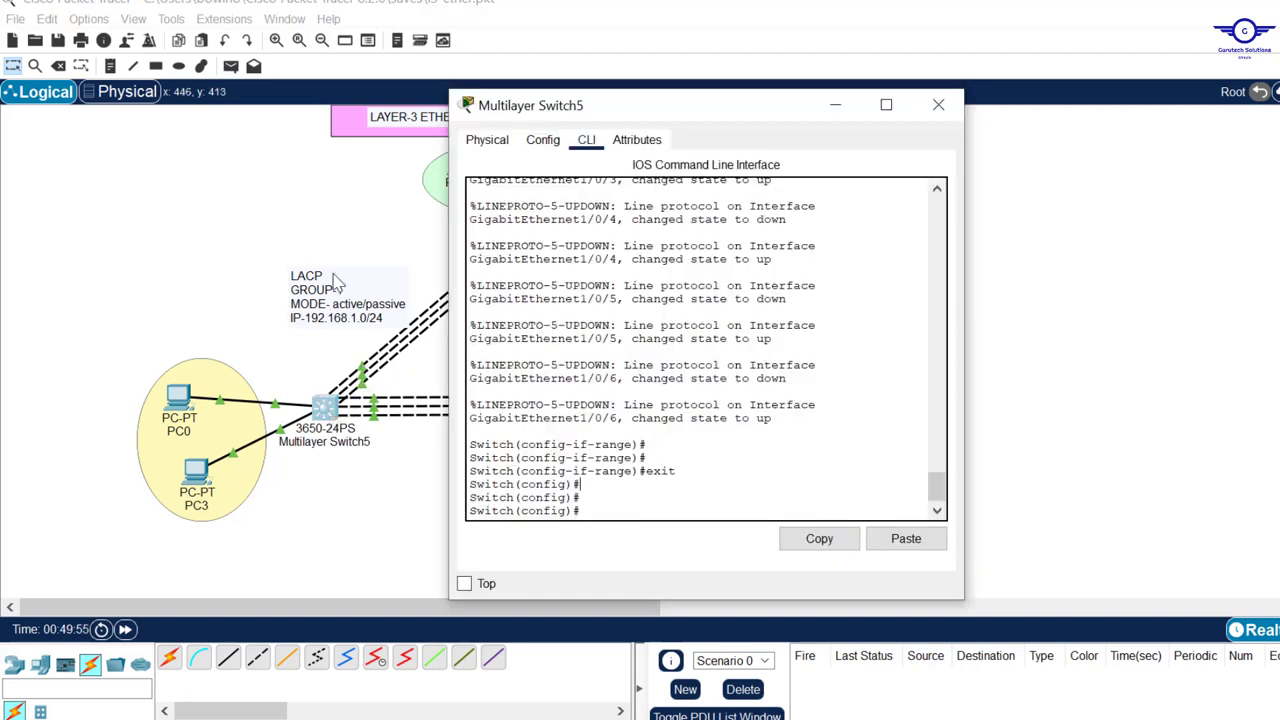
Enter interface range configuration for gig1/0/1-3 on Multilayer Switch5
left_click(659, 514)
type("int range gig1/0")
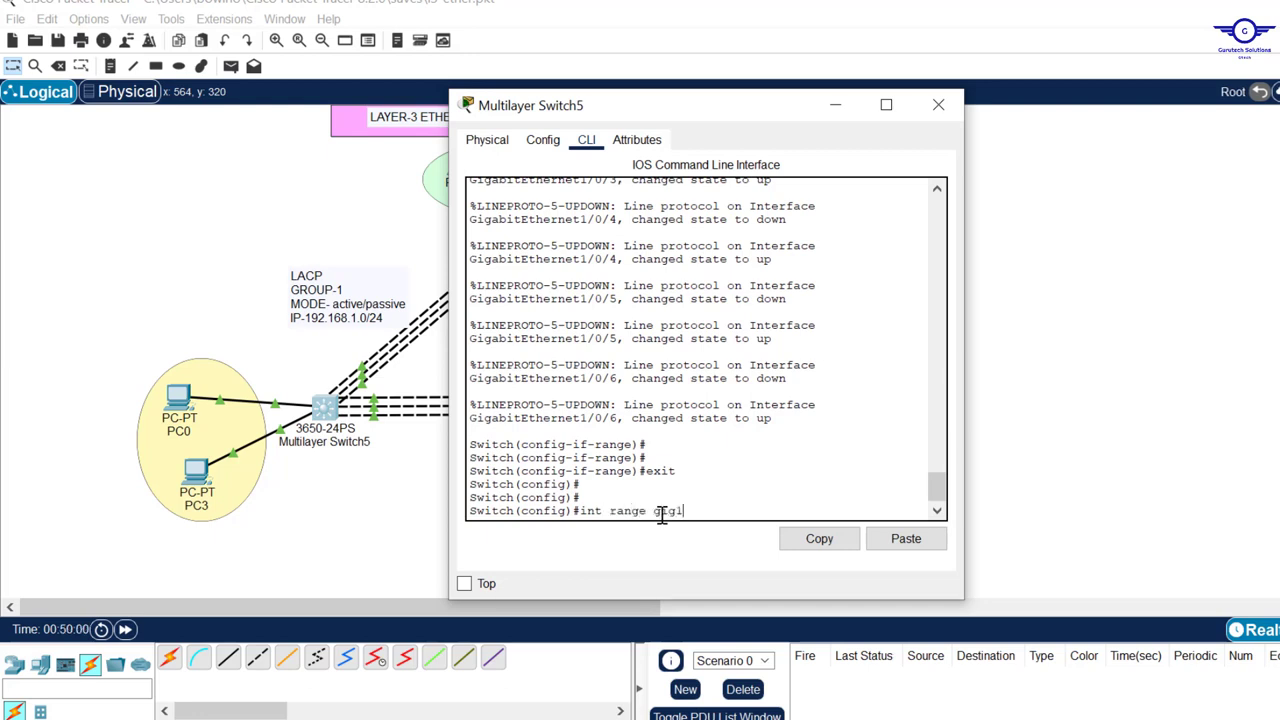
type("/1-3")
key("Return")
key("Return")
key("Return")
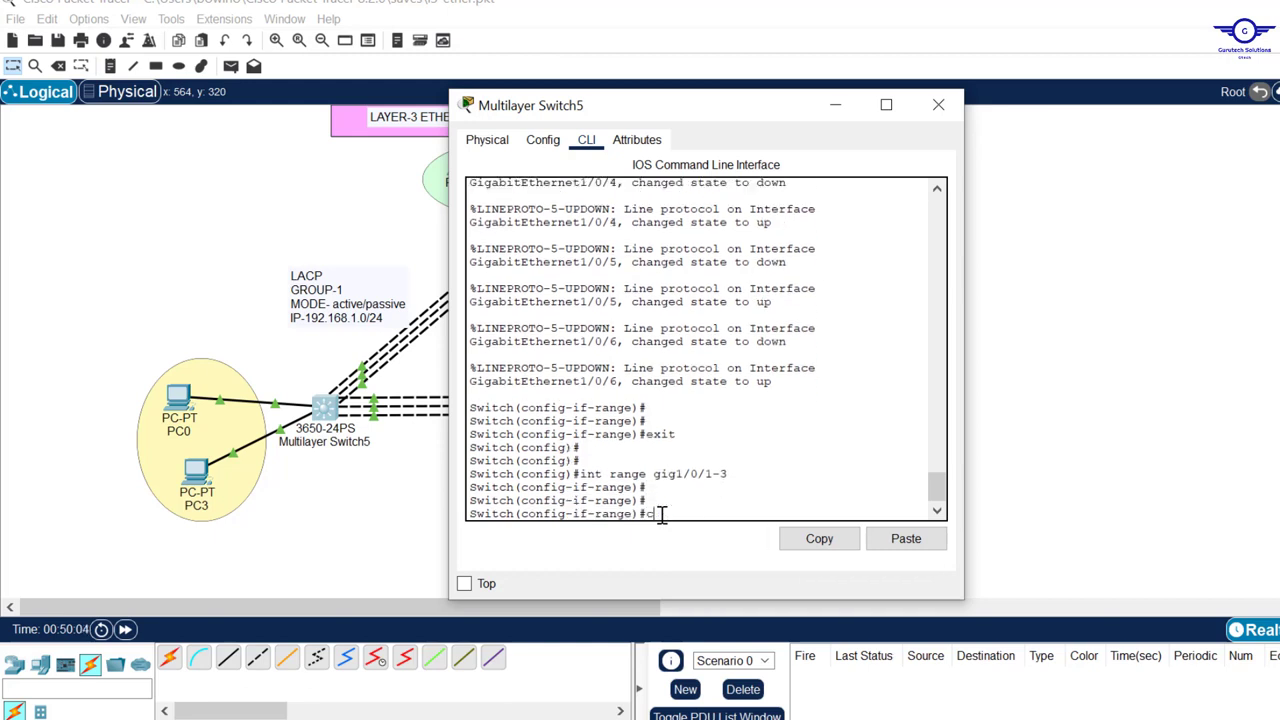
Assign the gig1/0/1-3 range on Multilayer Switch5 to channel-group 1 in passive mode
type("hannel")
key("Tab")
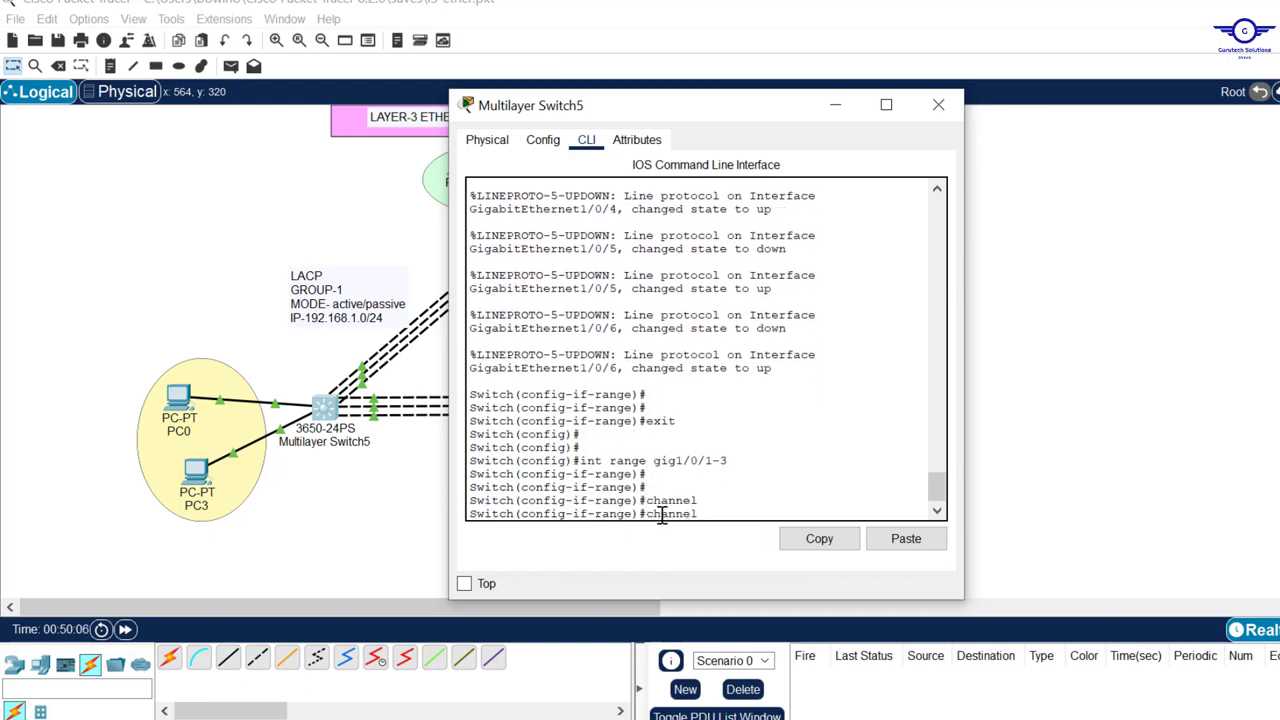
type("-g")
key("Tab")
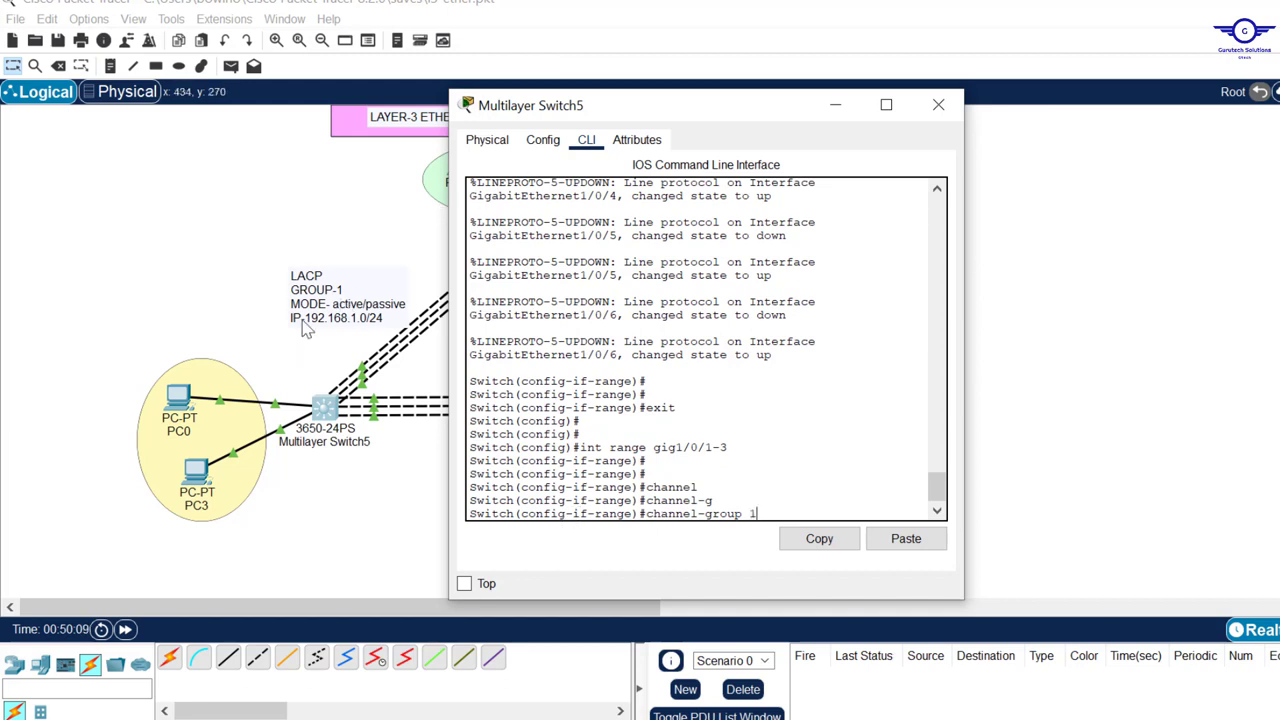
type("1 m")
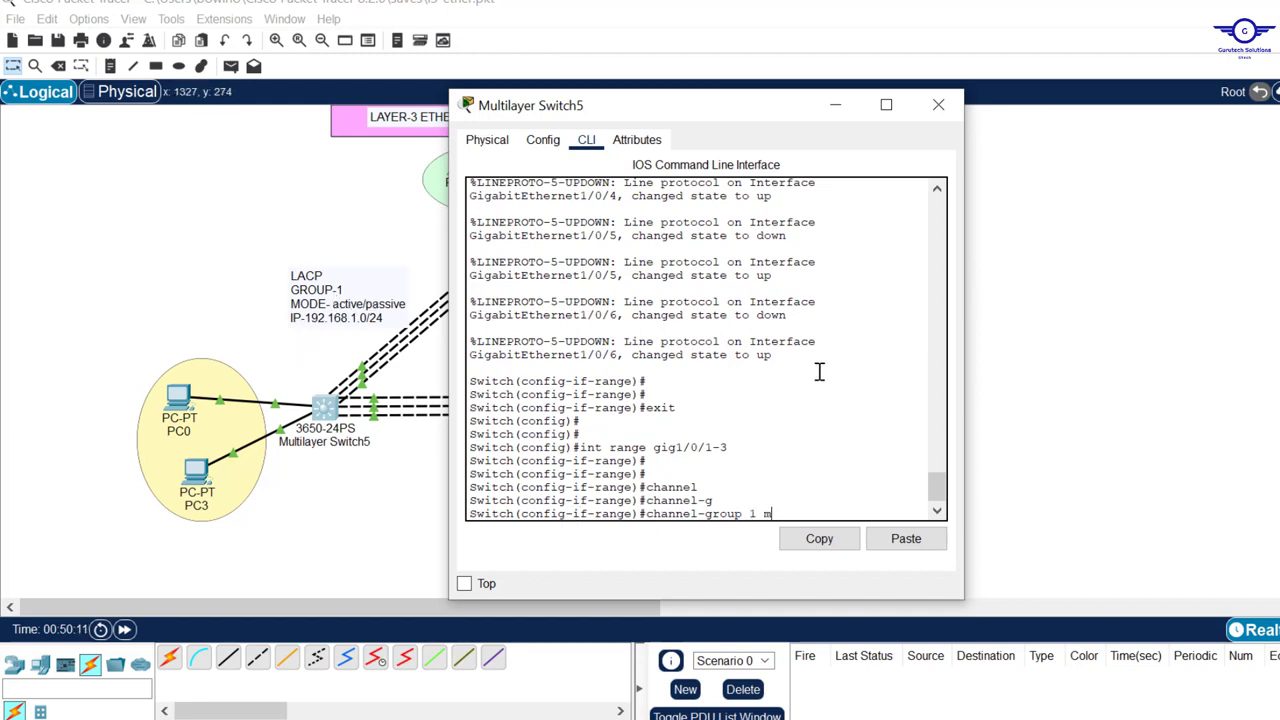
type("o")
key("Tab")
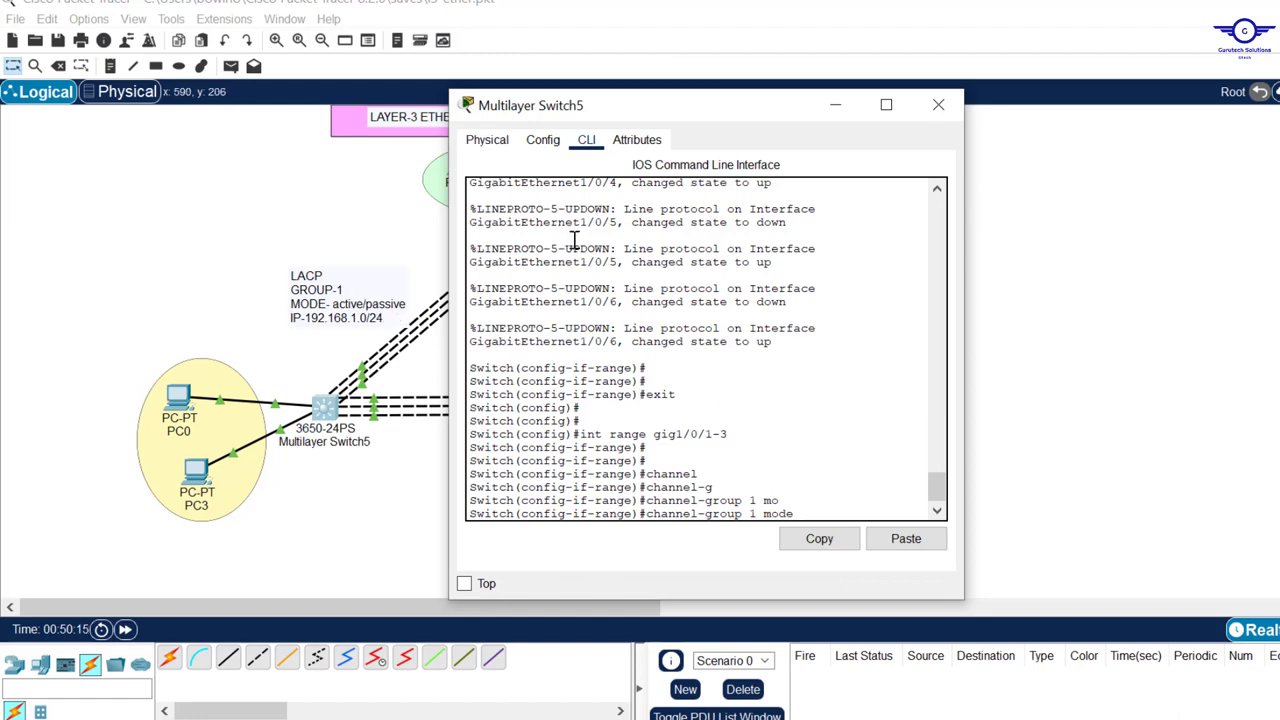
type("pa")
key("Tab")
key("Return")
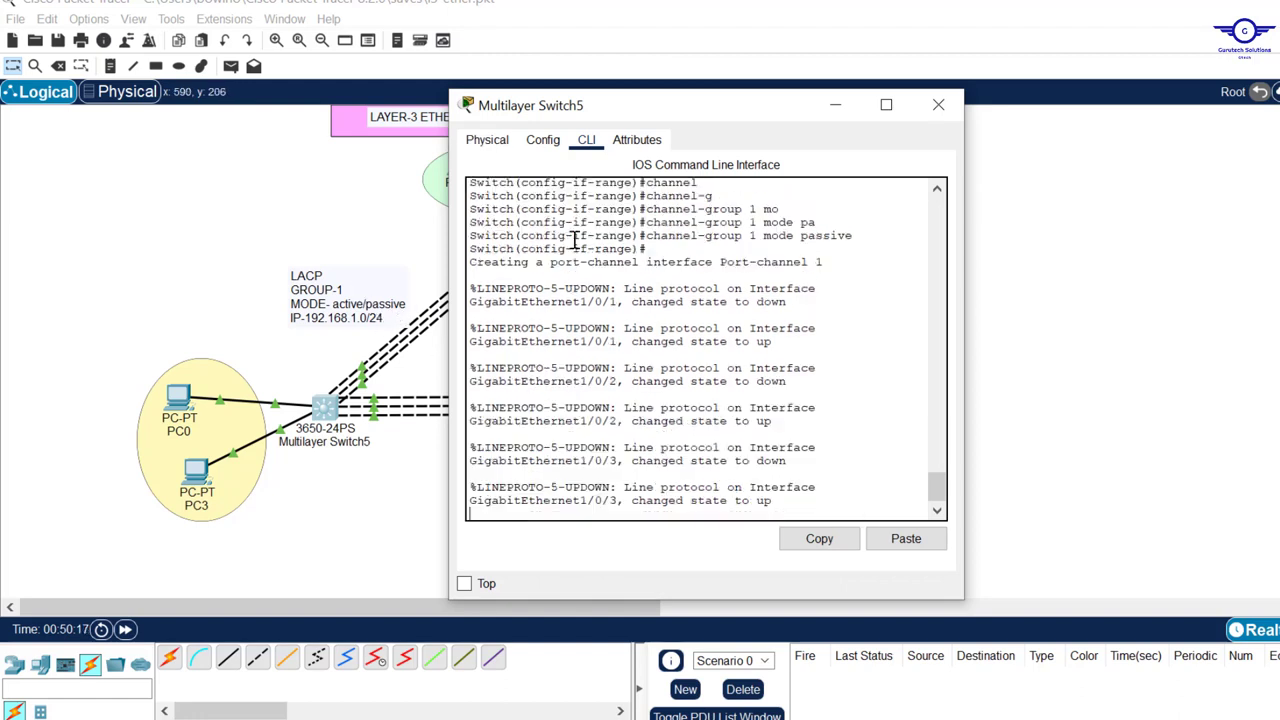
key("Return")
key("Return")
key("Return")
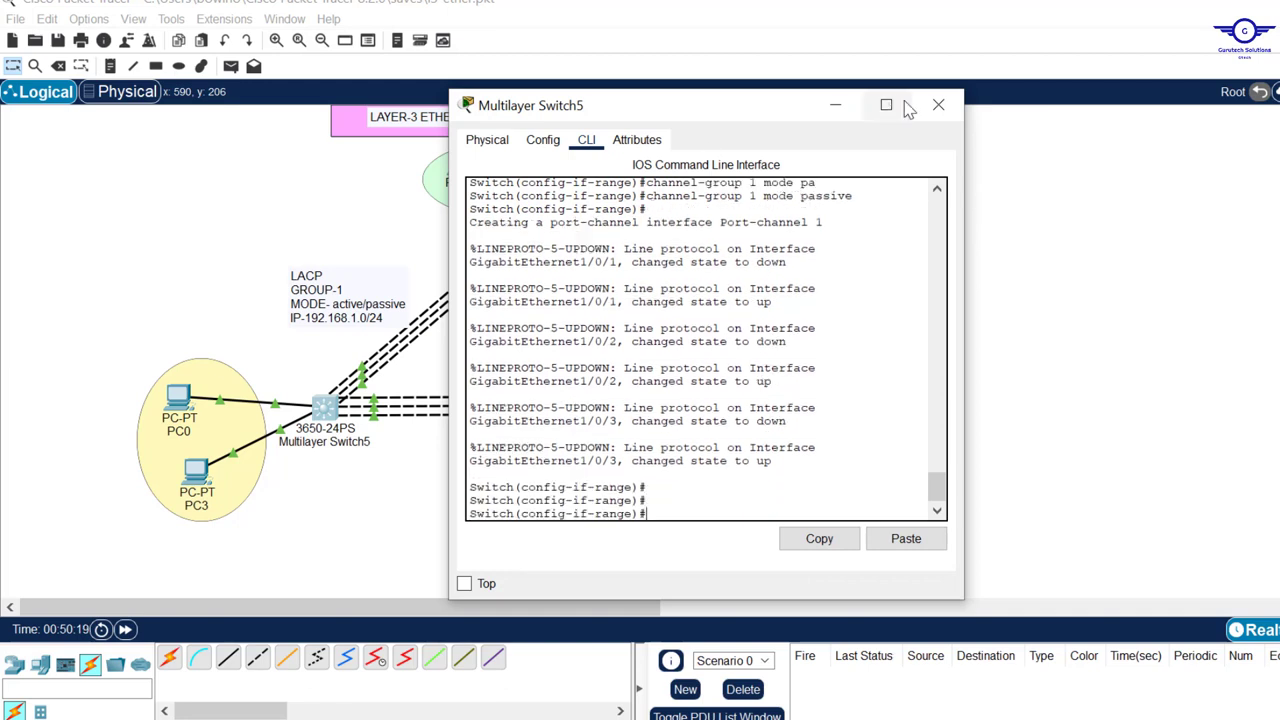
Exit the interface range on Multilayer Switch5 and enter interface configuration for port-channel 1
left_click_drag(826, 228, 655, 220)
type("w")
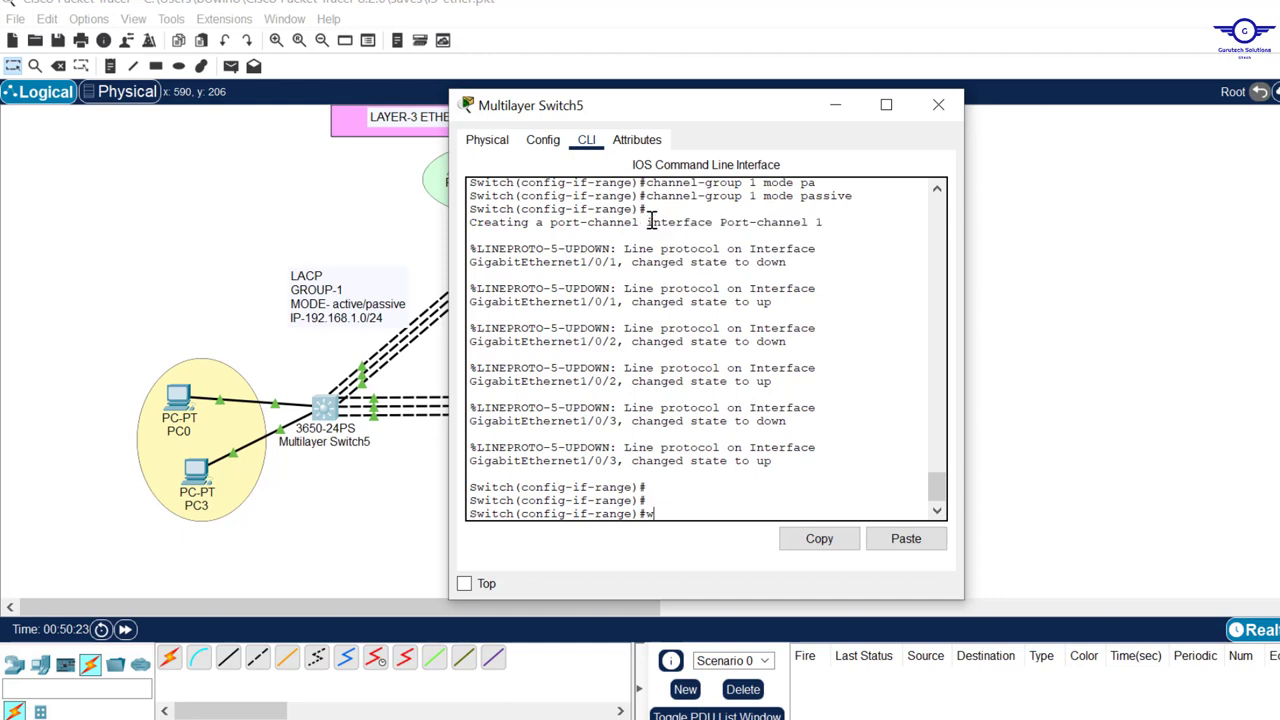
key("BackSpace")
type("ex")
key("Return")
key("Return")
key("Return")
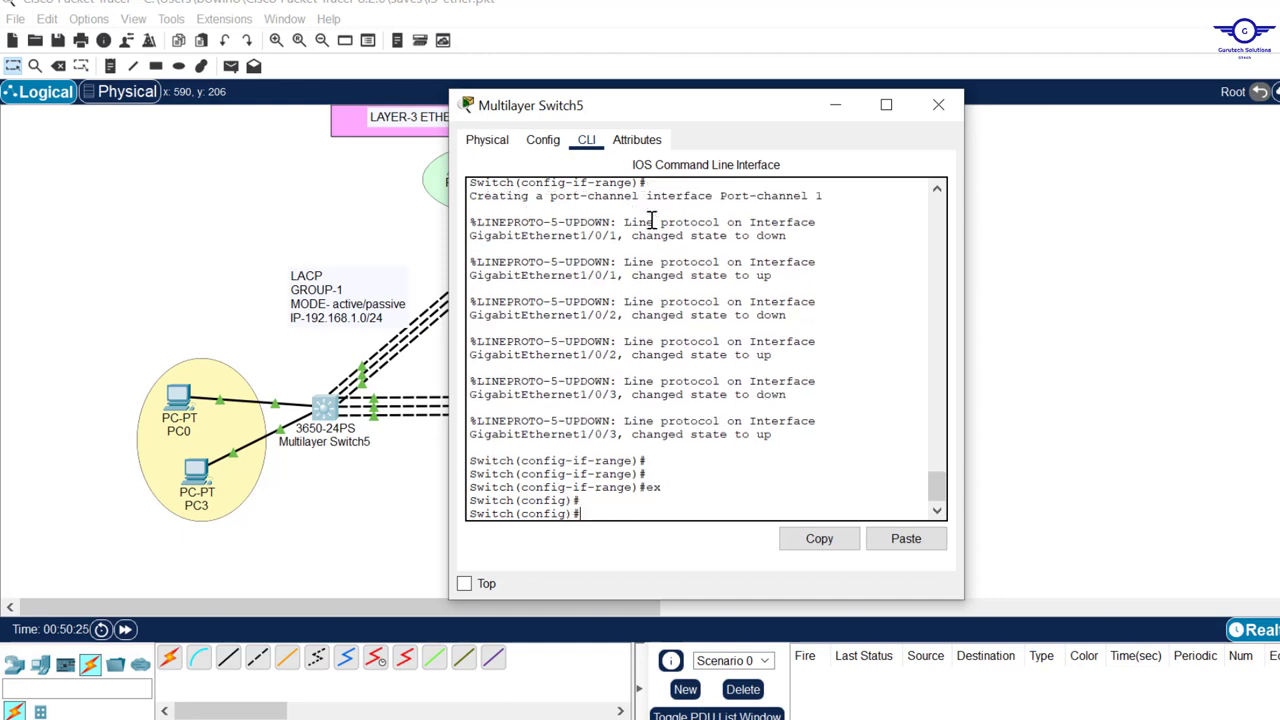
type("int por")
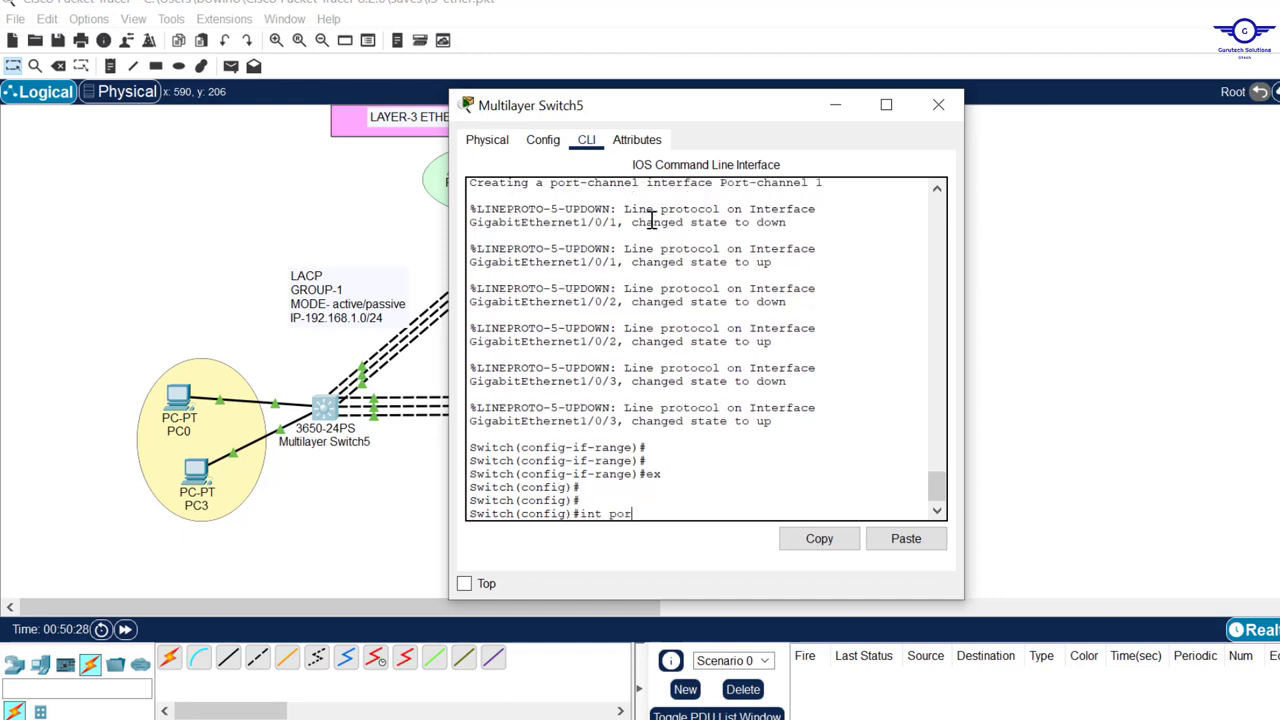
type("t-c")
key("Tab")
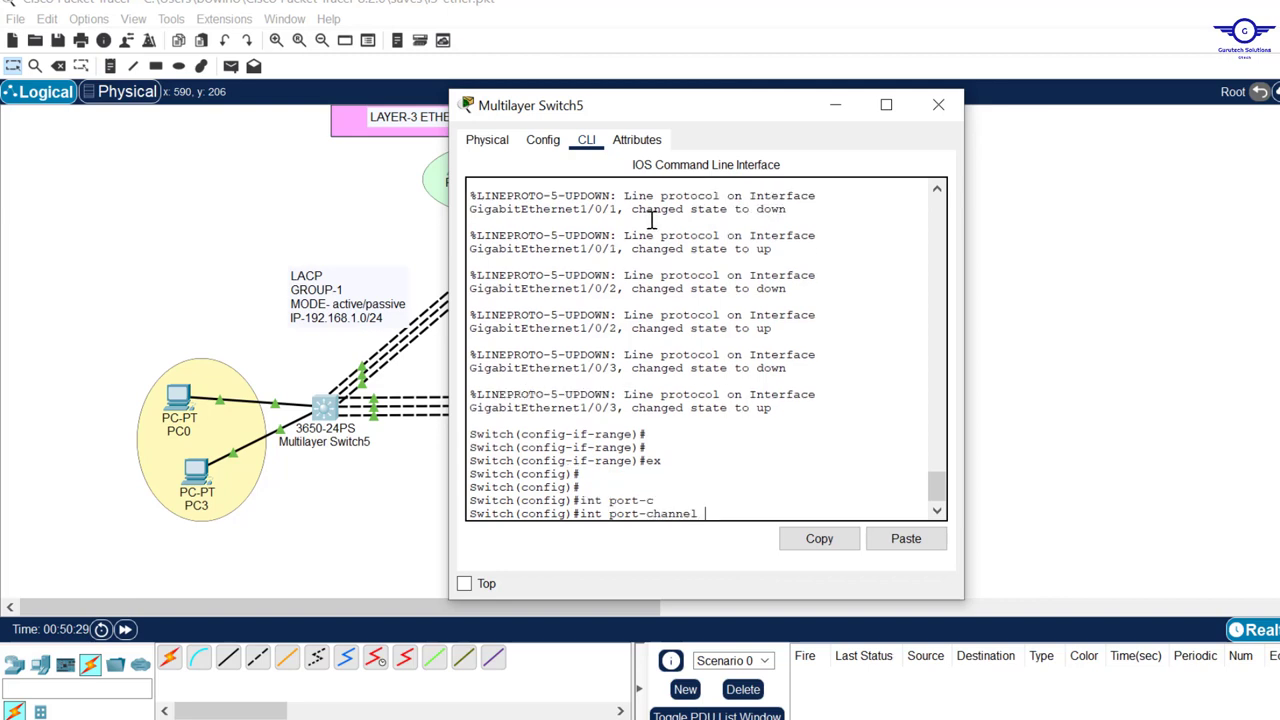
type("1")
key("Return")
Assign IP address 192.168.1.2 with mask 255.255.255.0 to port-channel 1 on Multilayer Switch5
type("ip add")
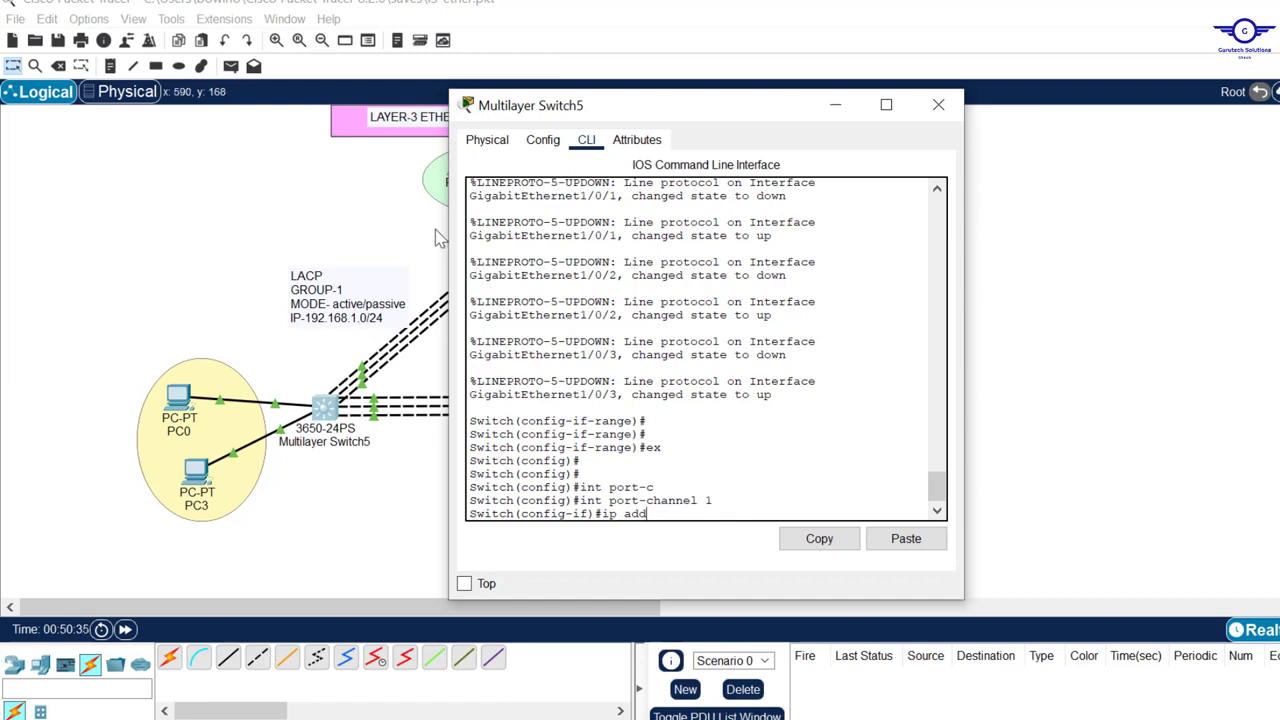
left_click_drag(435, 229, 448, 260)
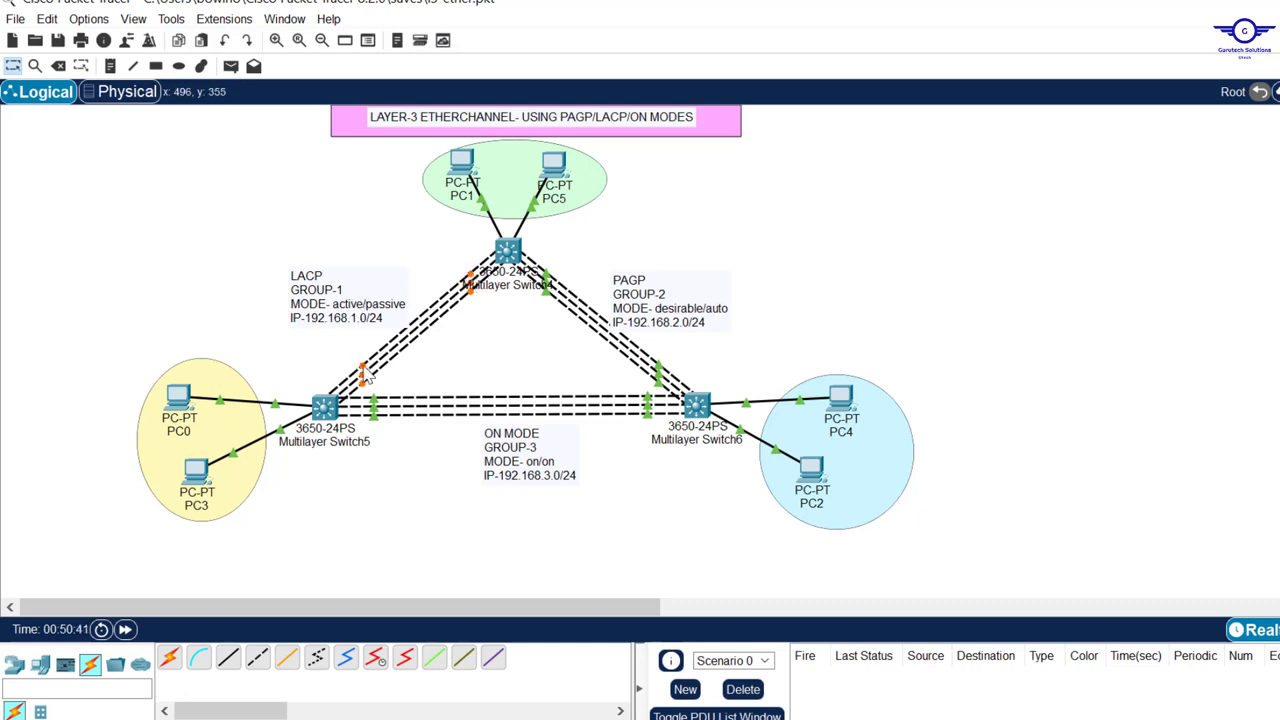
left_click(322, 410)
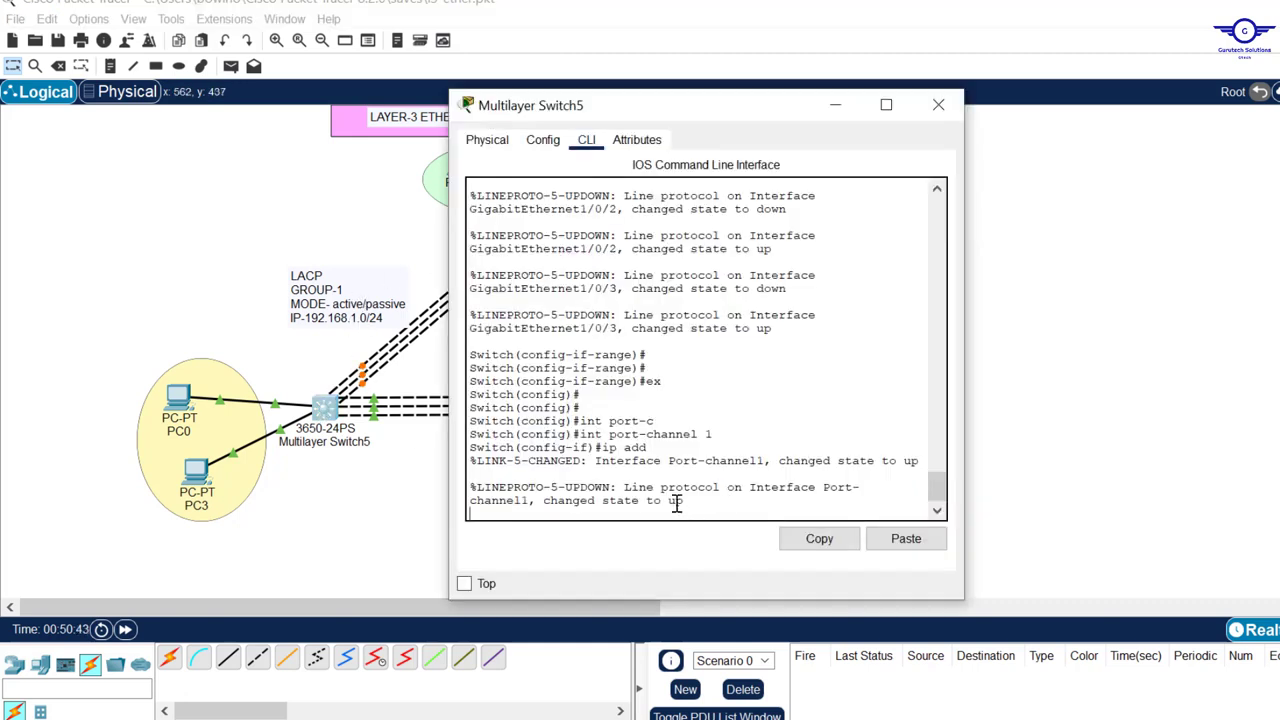
key("Return")
key("Up")
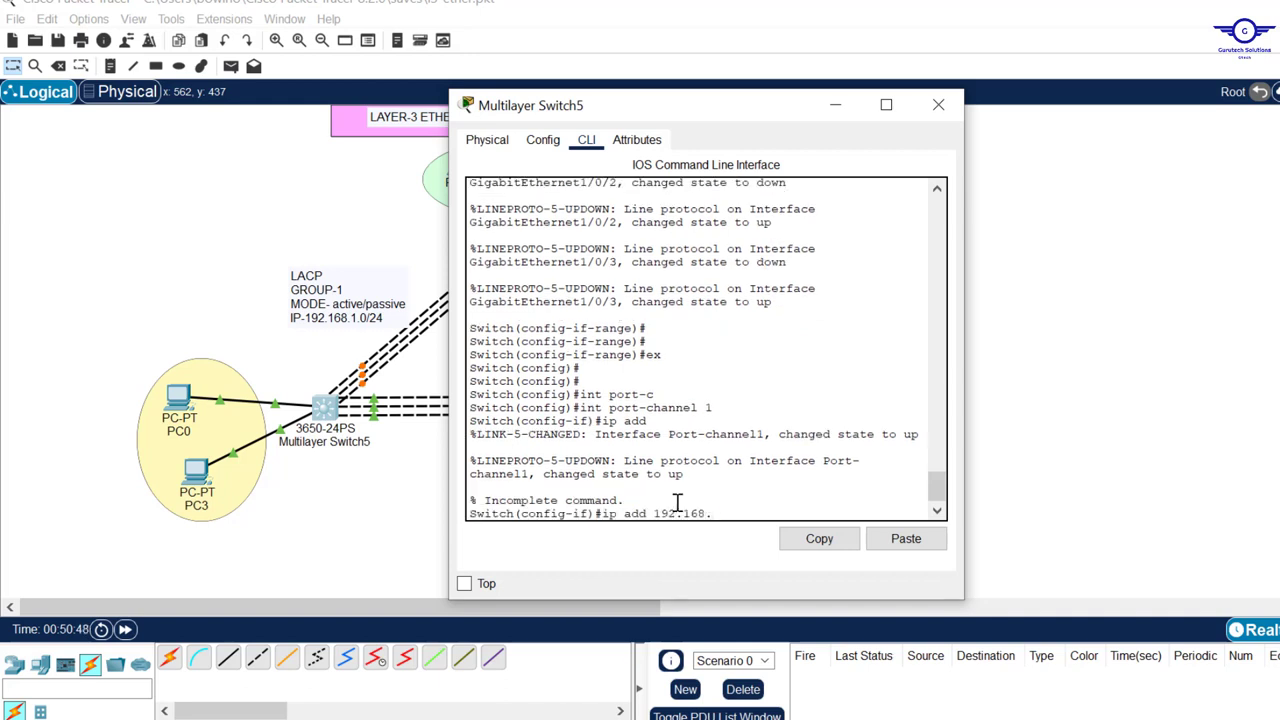
type("192.168.1.2 255.255.255.0")
key("Return")
key("Return")
key("Return")
Exit port-channel 1 configuration on Multilayer Switch5 to global configuration mode
type("exi")
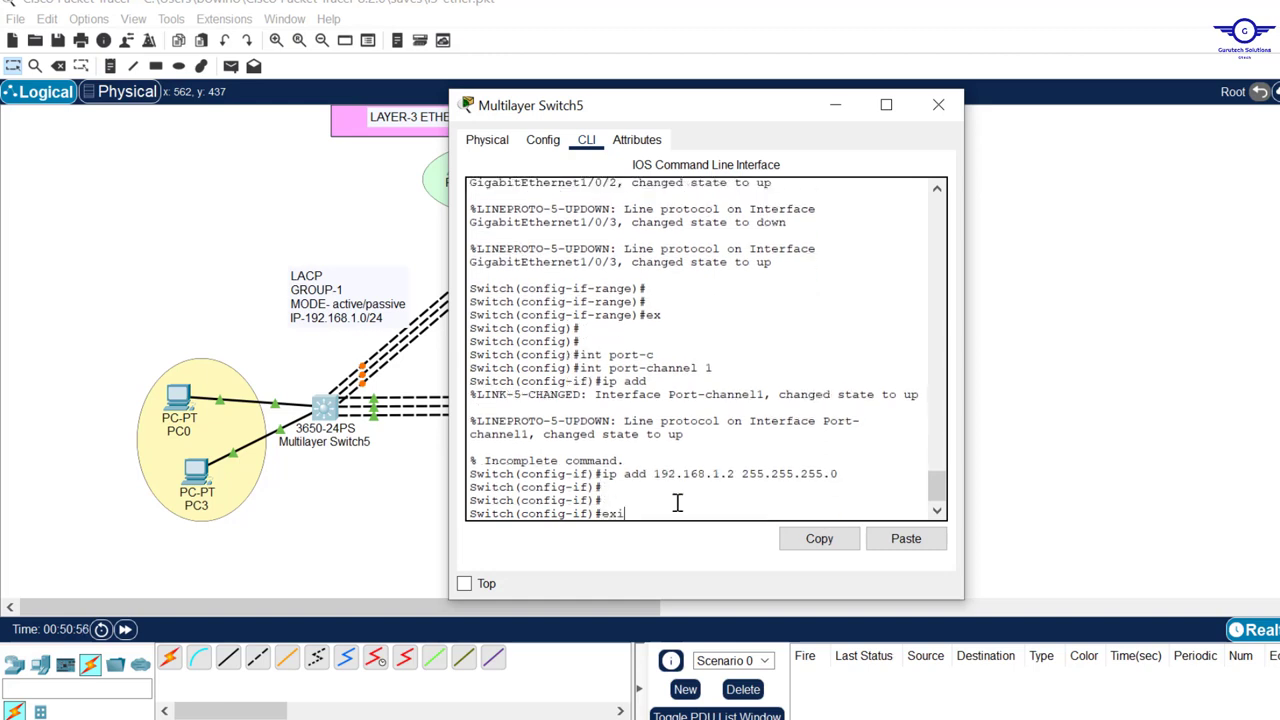
type("t")
key("Return")
type("\\")
key("Return")
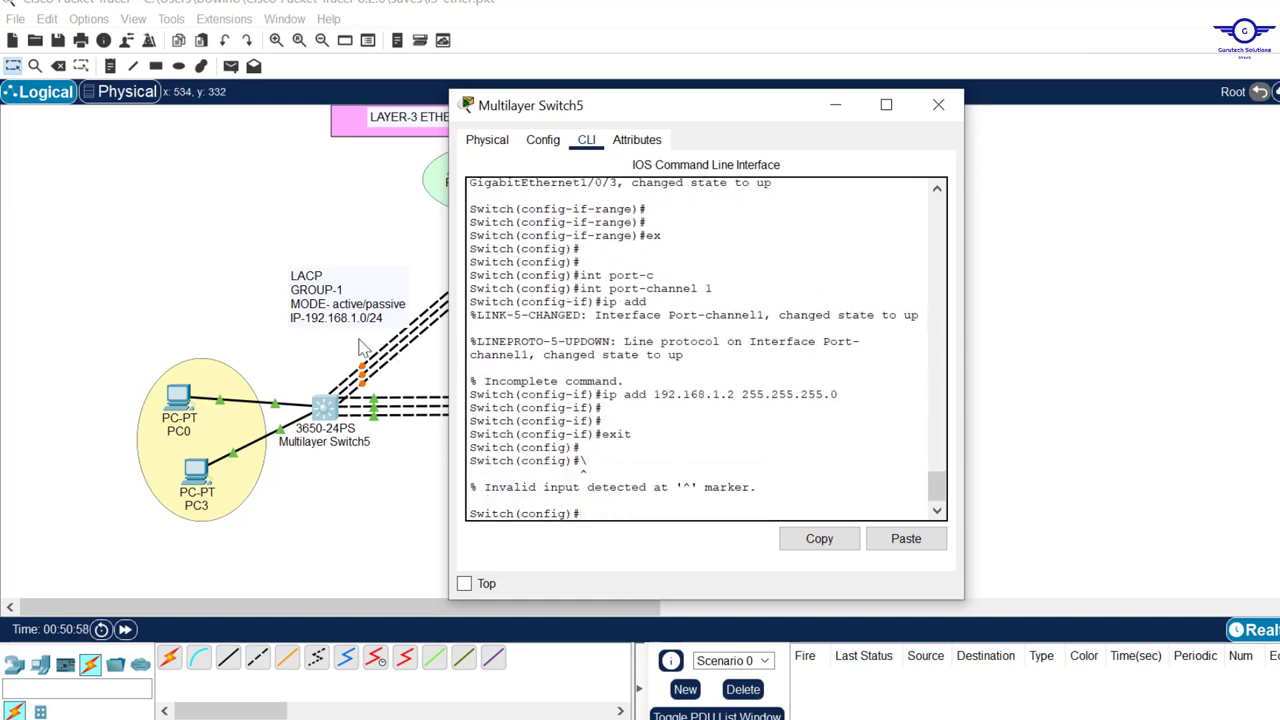
Check which Multilayer Switch5 ports link to Multilayer Switch6 and enter interface range configuration for gig1/0/4-6 on Multilayer Switch5
left_click(245, 295)
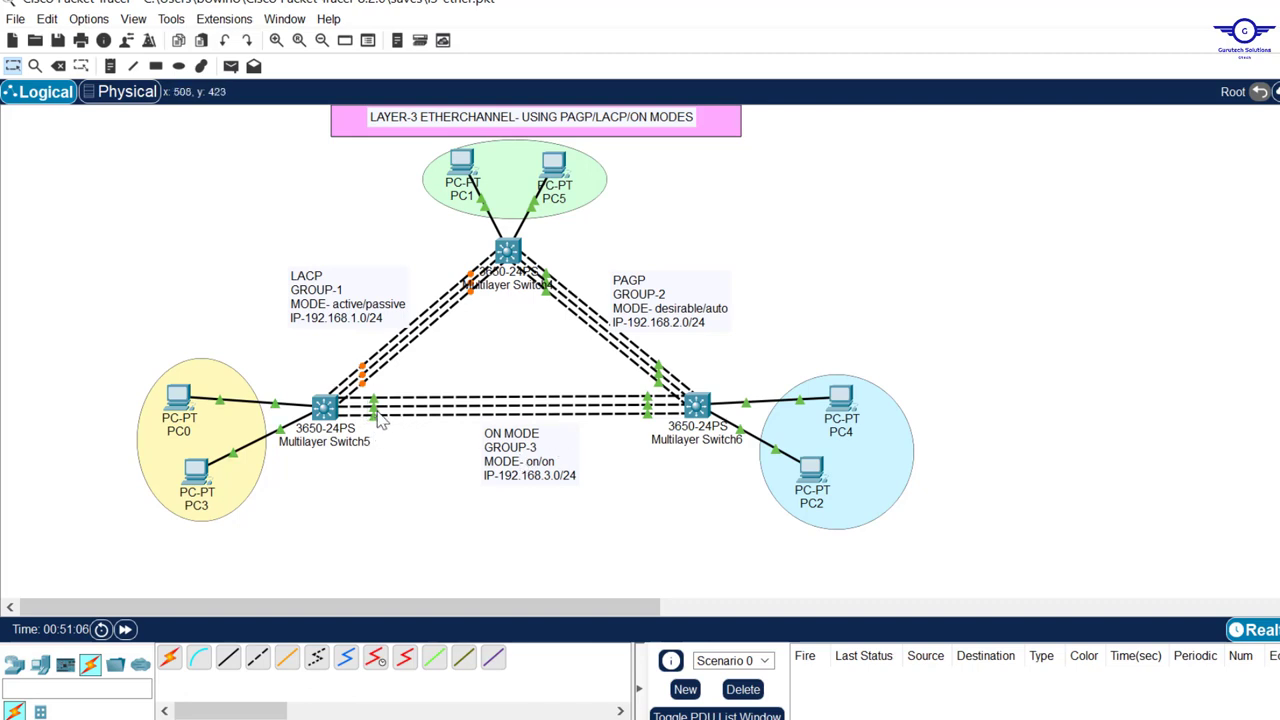
left_click(325, 412)
key("Return")
key("Return")
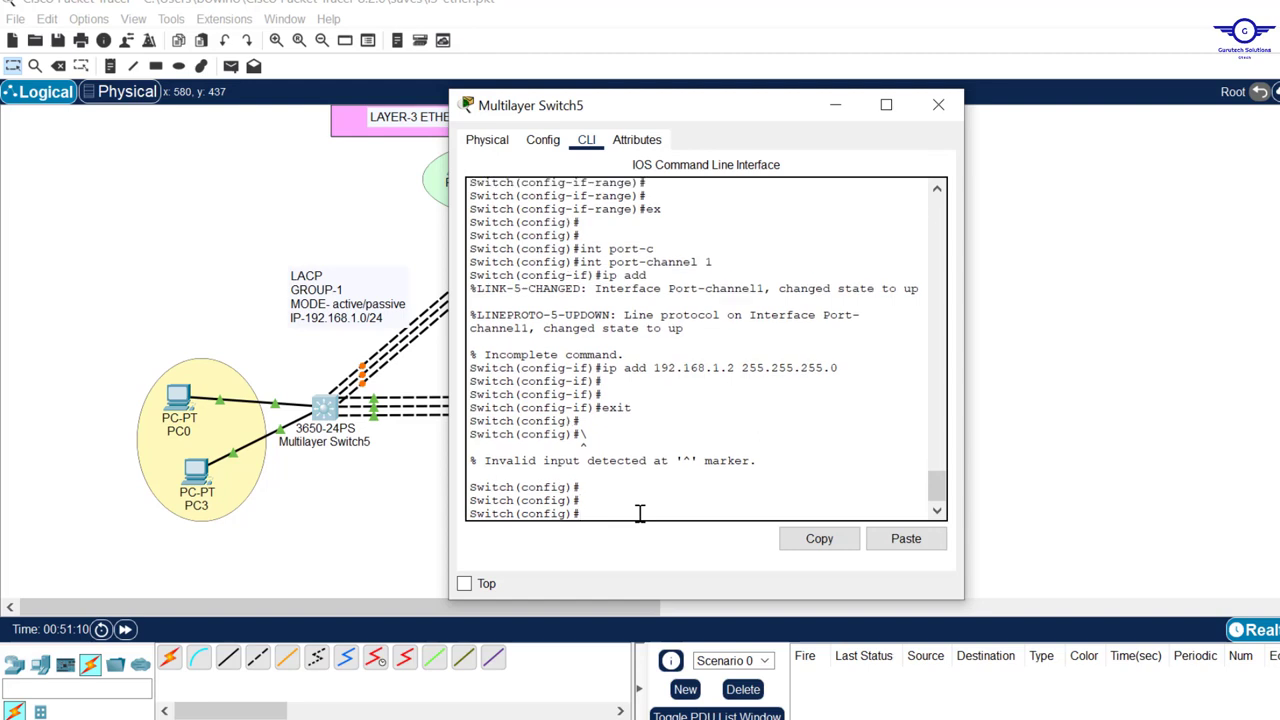
type("int range gig1/0/4")
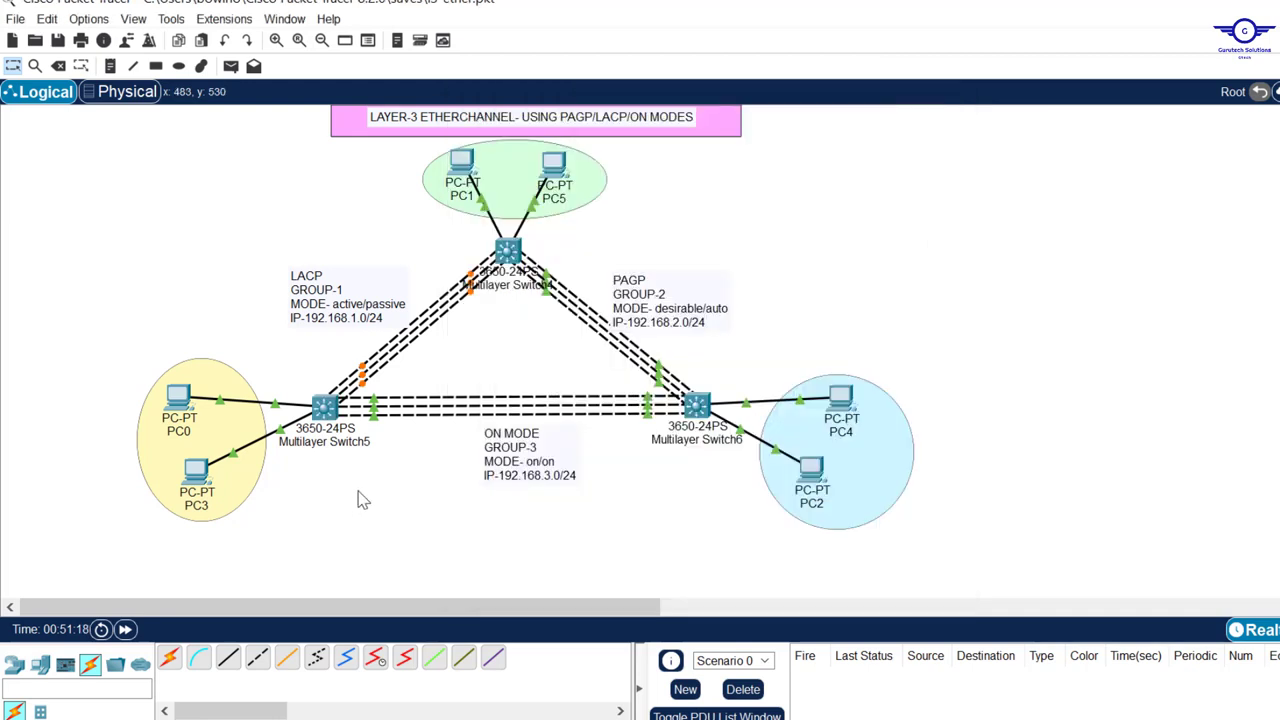
left_click(360, 500)
mouse_move(378, 408)
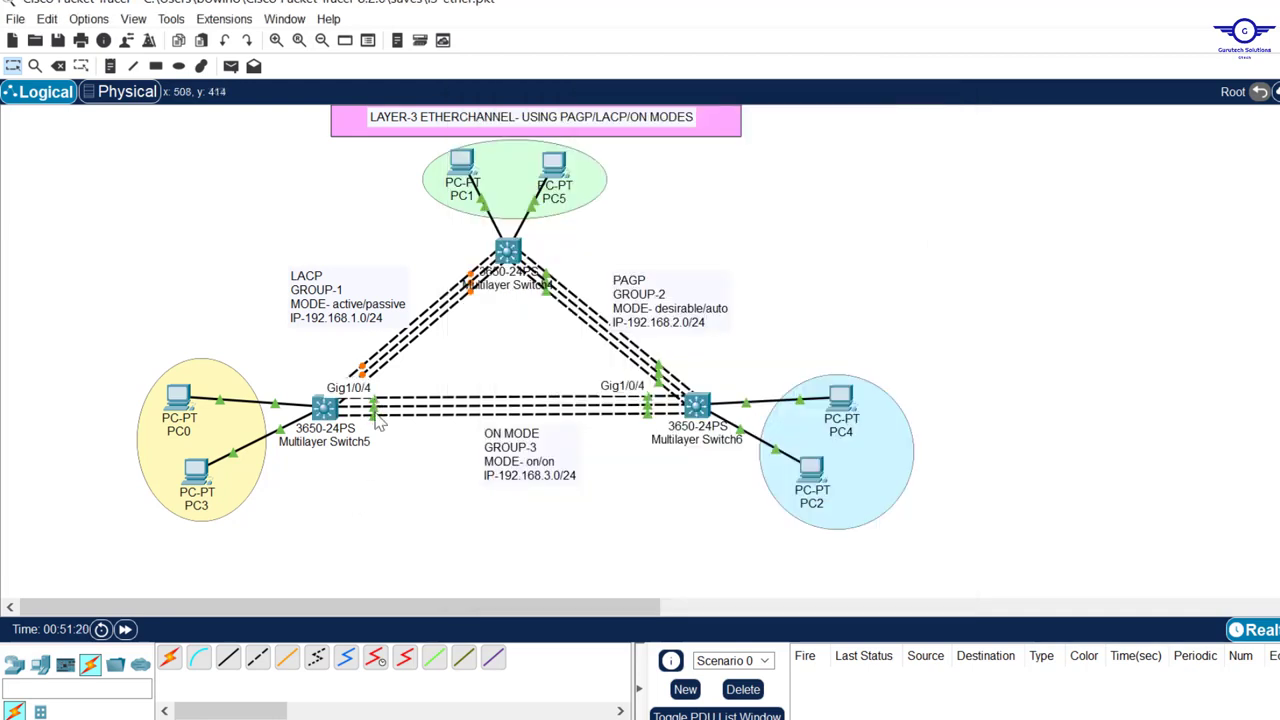
left_click(325, 410)
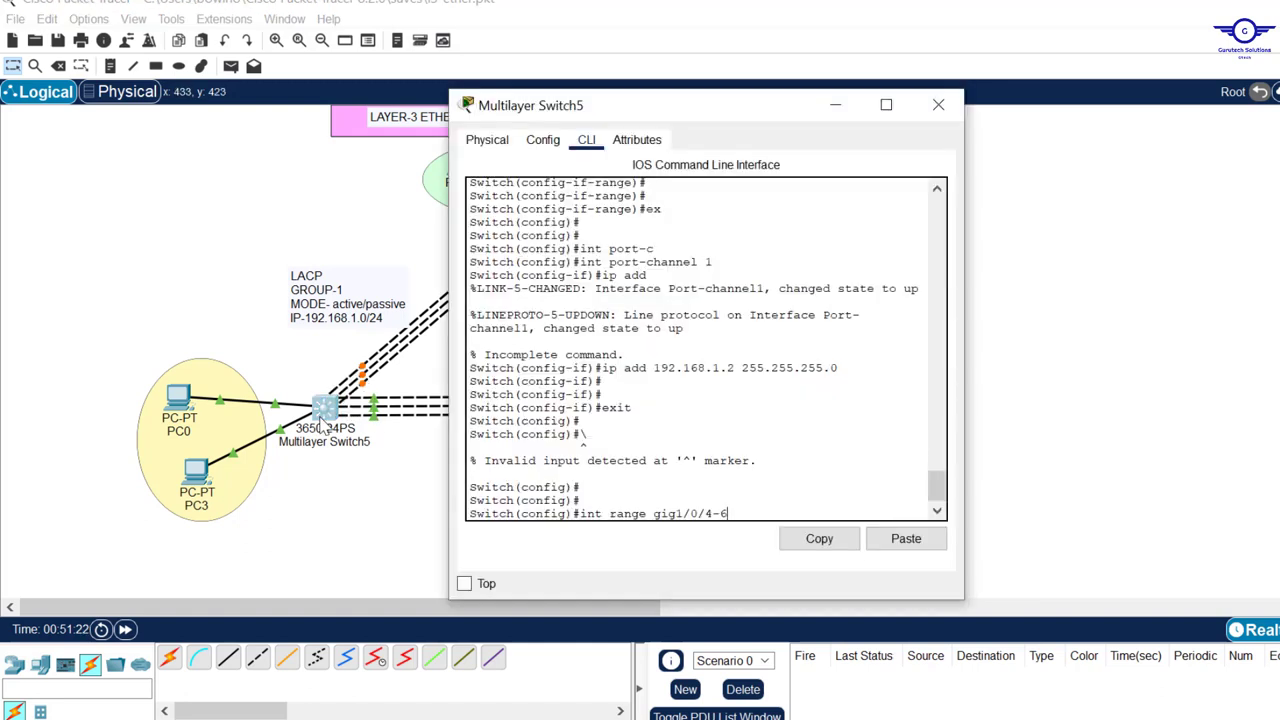
key("Return")
key("Return")
key("Return")
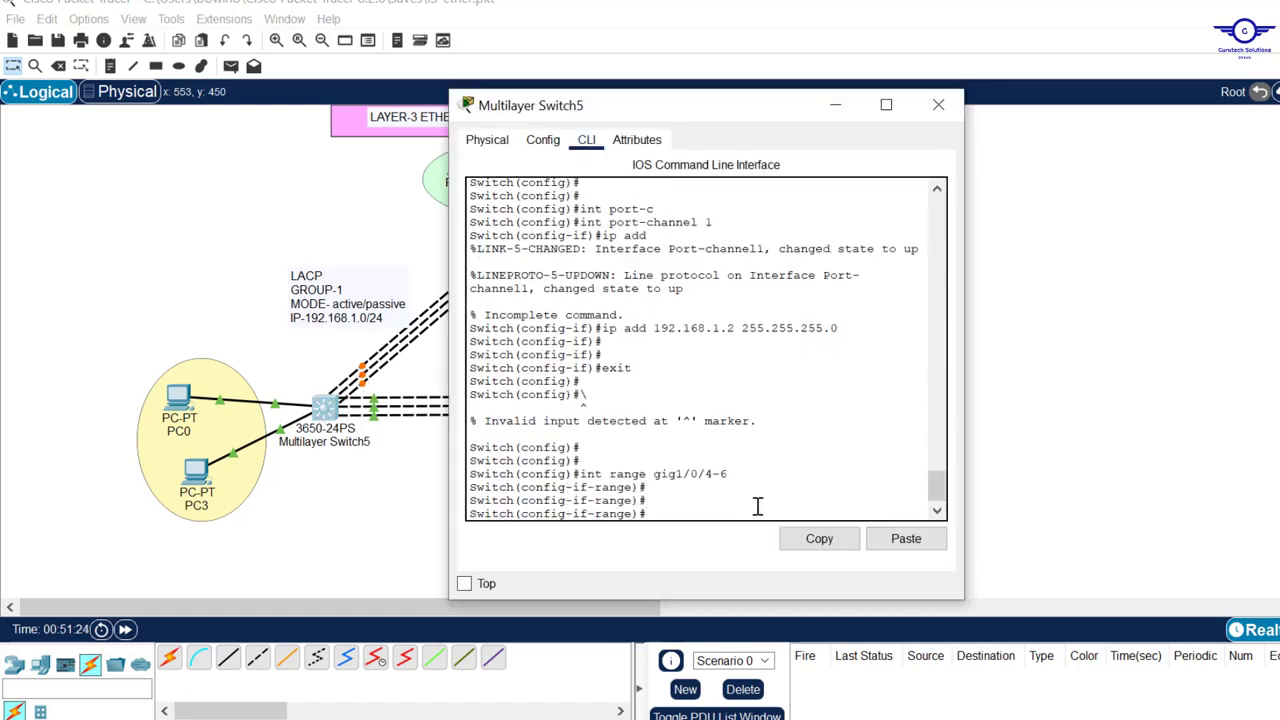
Assign the gig1/0/4-6 range on Multilayer Switch5 to channel-group 3 in on mode
type("channel-g")
key("Tab")
key("BackSpace")
key("BackSpace")
key("BackSpace")
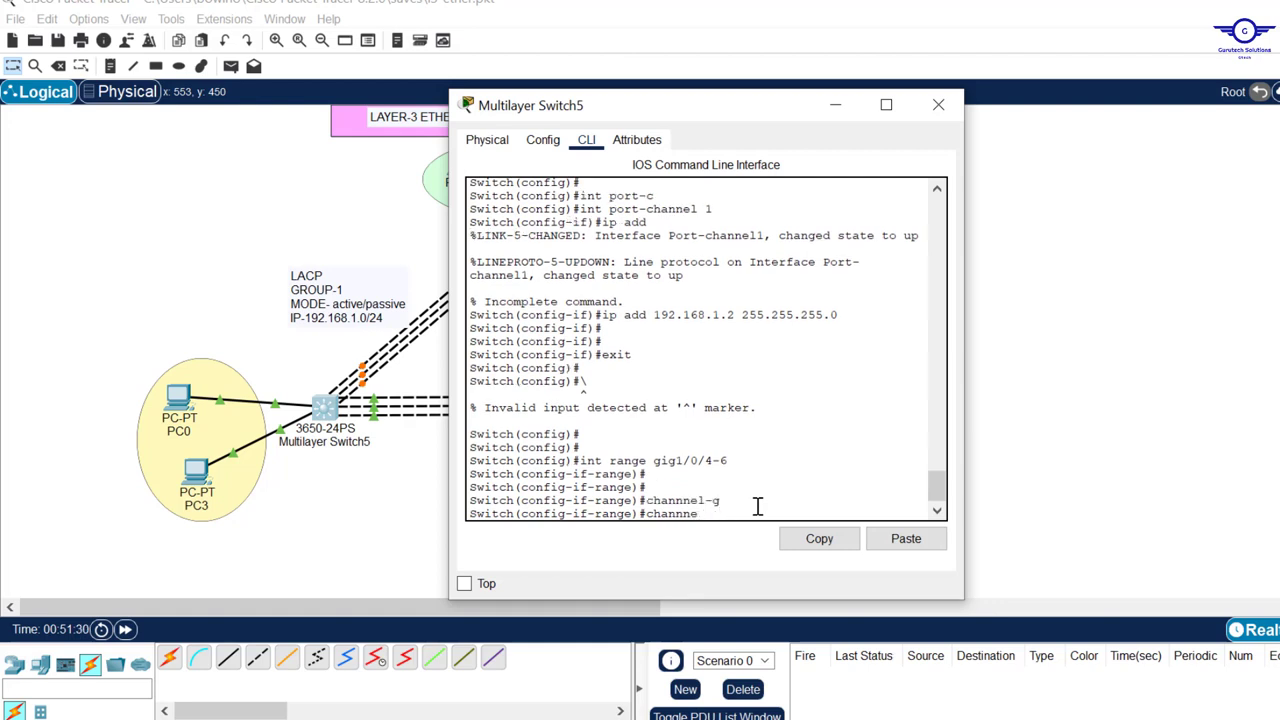
type("el-g")
key("Tab")
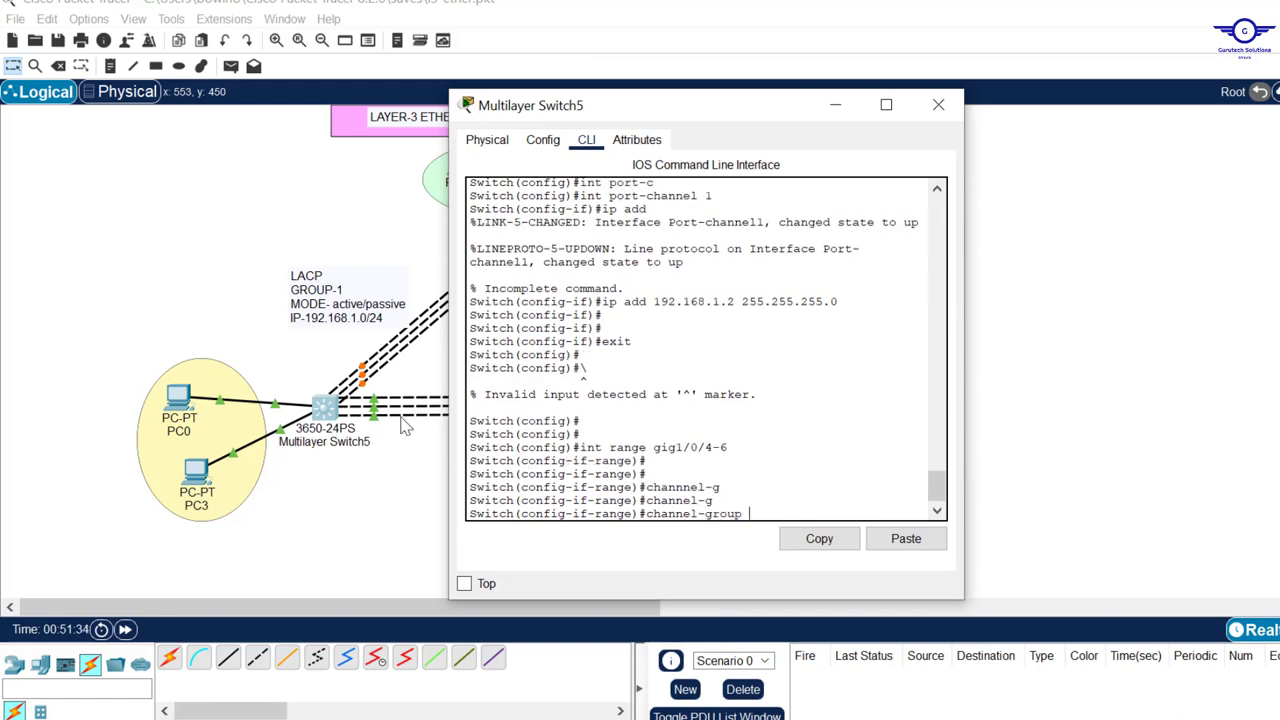
left_click_drag(1128, 480, 285, 390)
left_click(327, 412)
type("3 mo")
key("Tab")
type("on")
key("Tab")
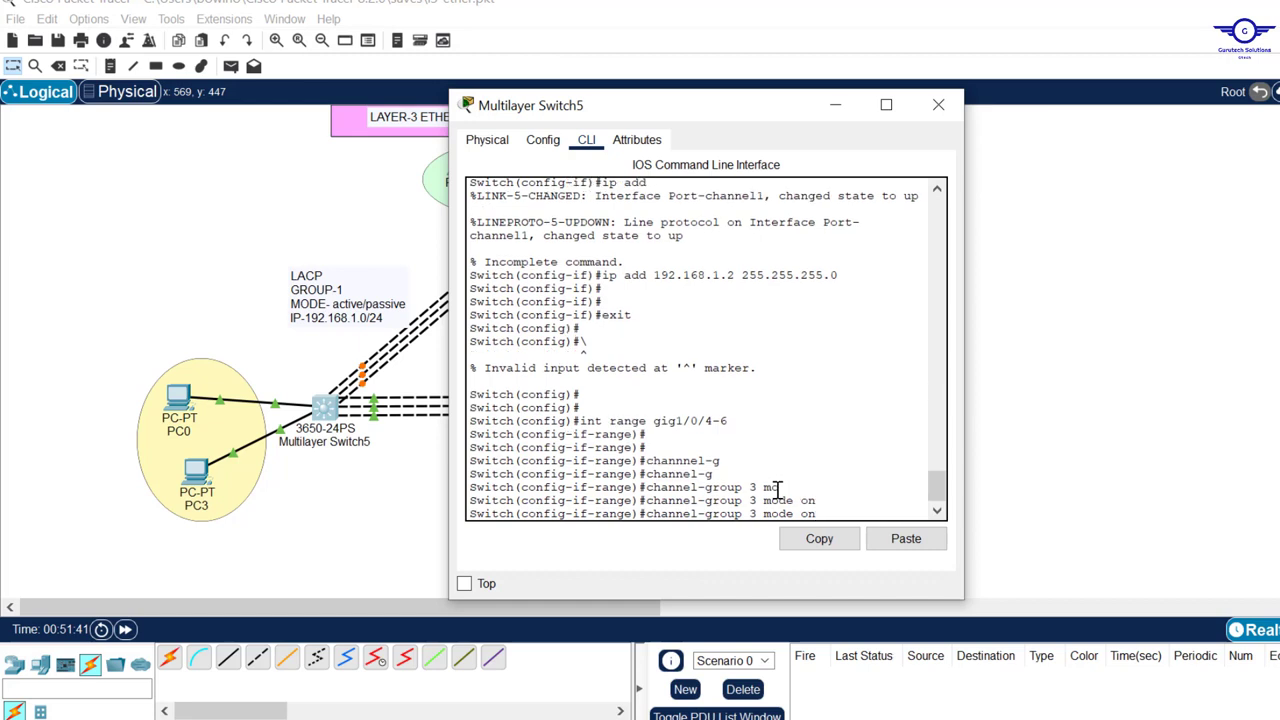
key("Return")
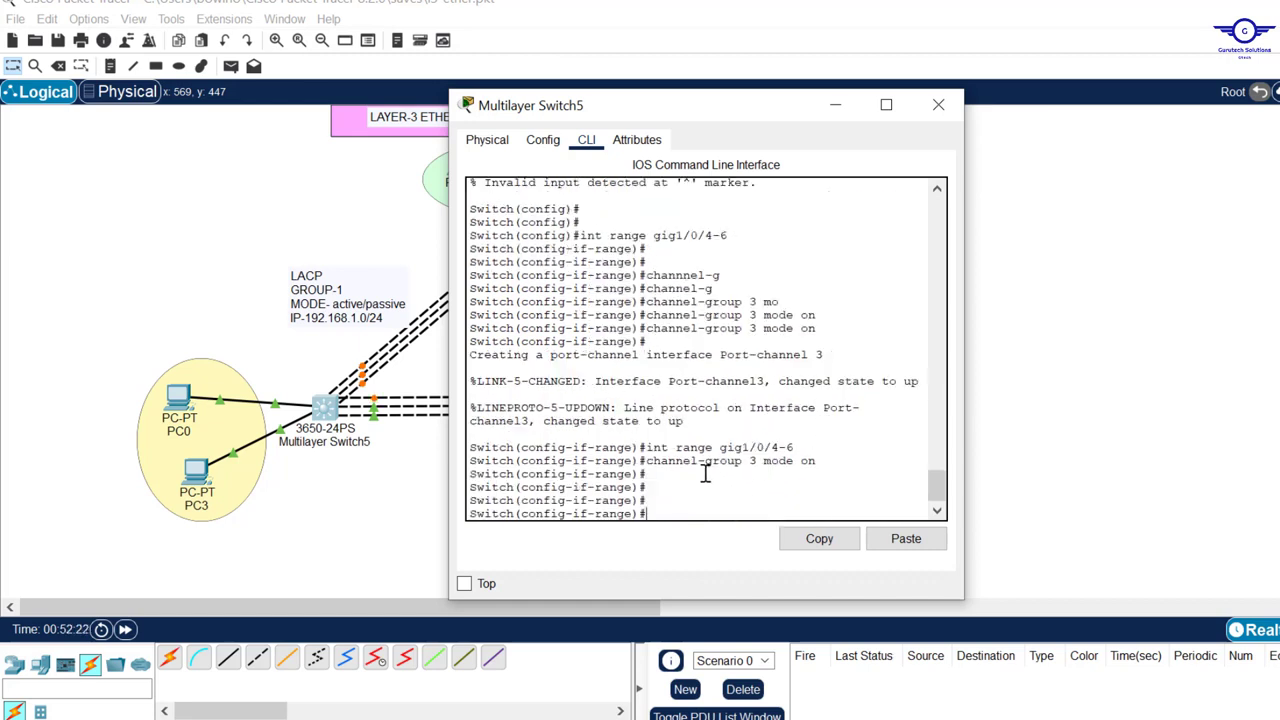
Exit the interface range on Multilayer Switch5 and enter interface configuration for port-channel 3
type("exit")
key("Return")
key("Return")
key("Return")
key("Return")
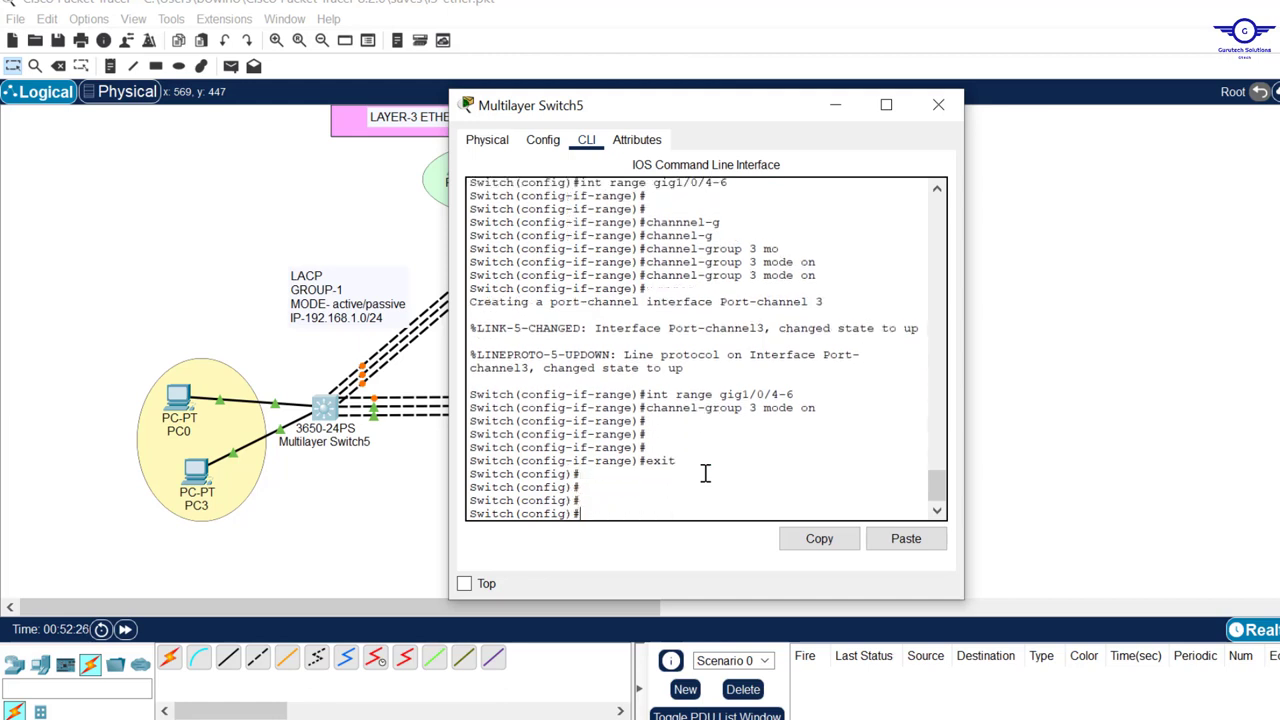
type("int port-c")
key("Tab")
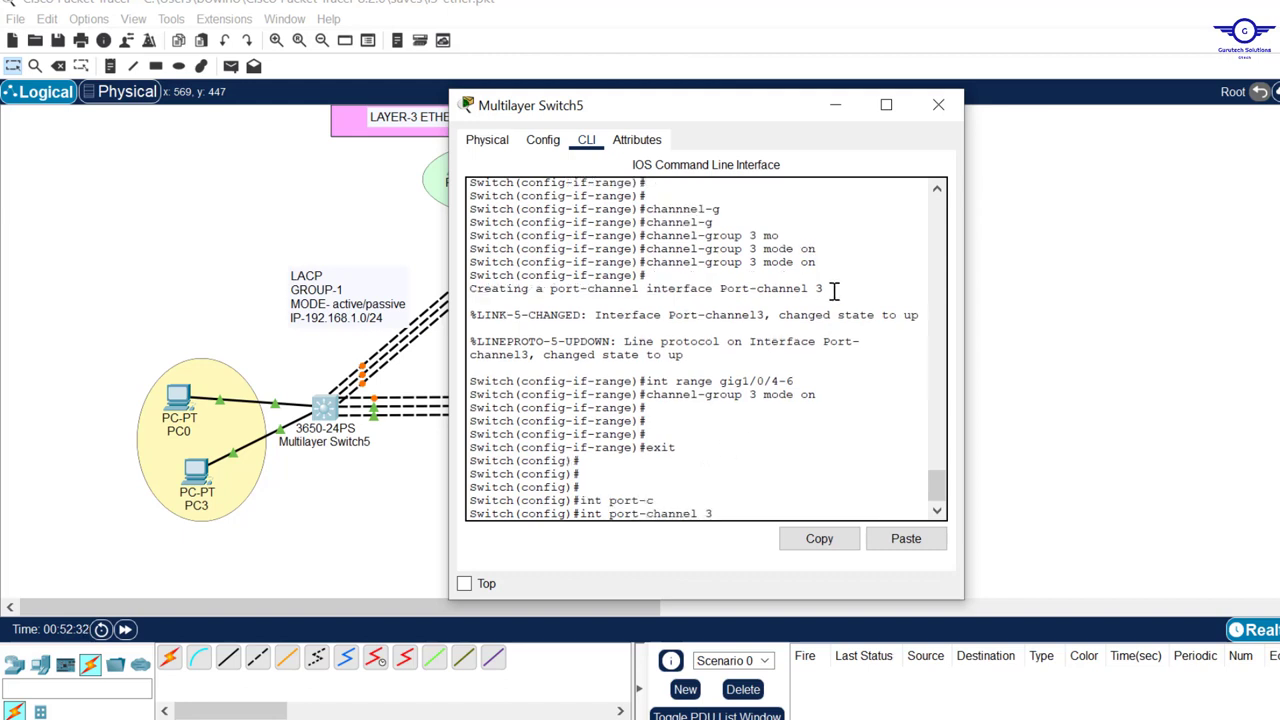
left_click_drag(824, 289, 664, 292)
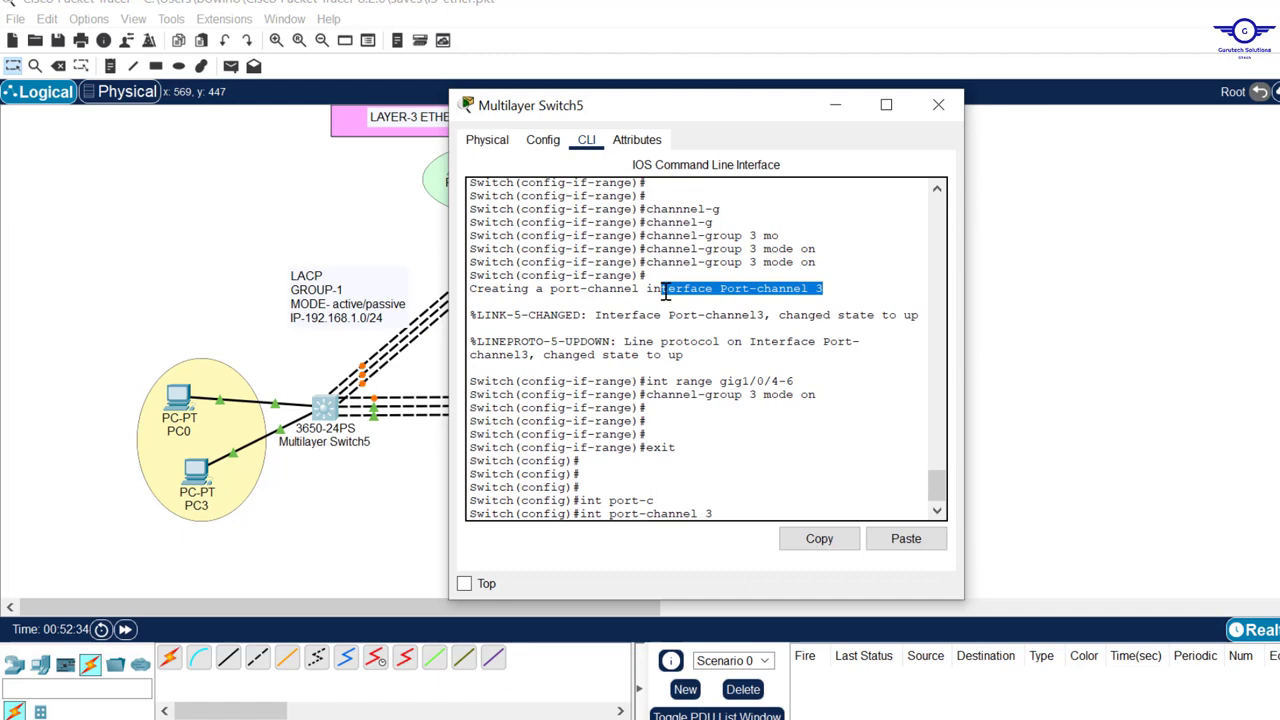
left_click(733, 495)
key("Return")
key("Return")
key("Return")
Assign IP address 192.168.3.1 with mask 255.255.255.0 to port-channel 3 on Multilayer Switch5
type("itch(config-if)#i")
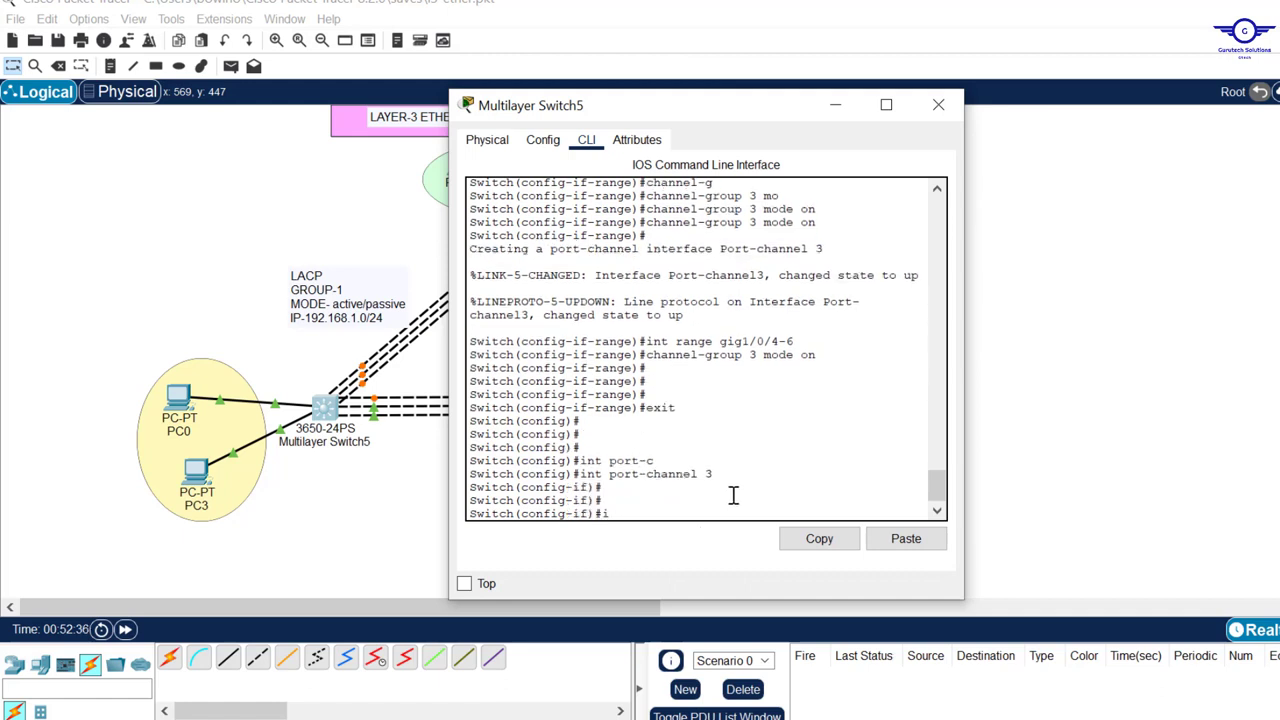
type("p add 192.168.3.1 255.255.255")
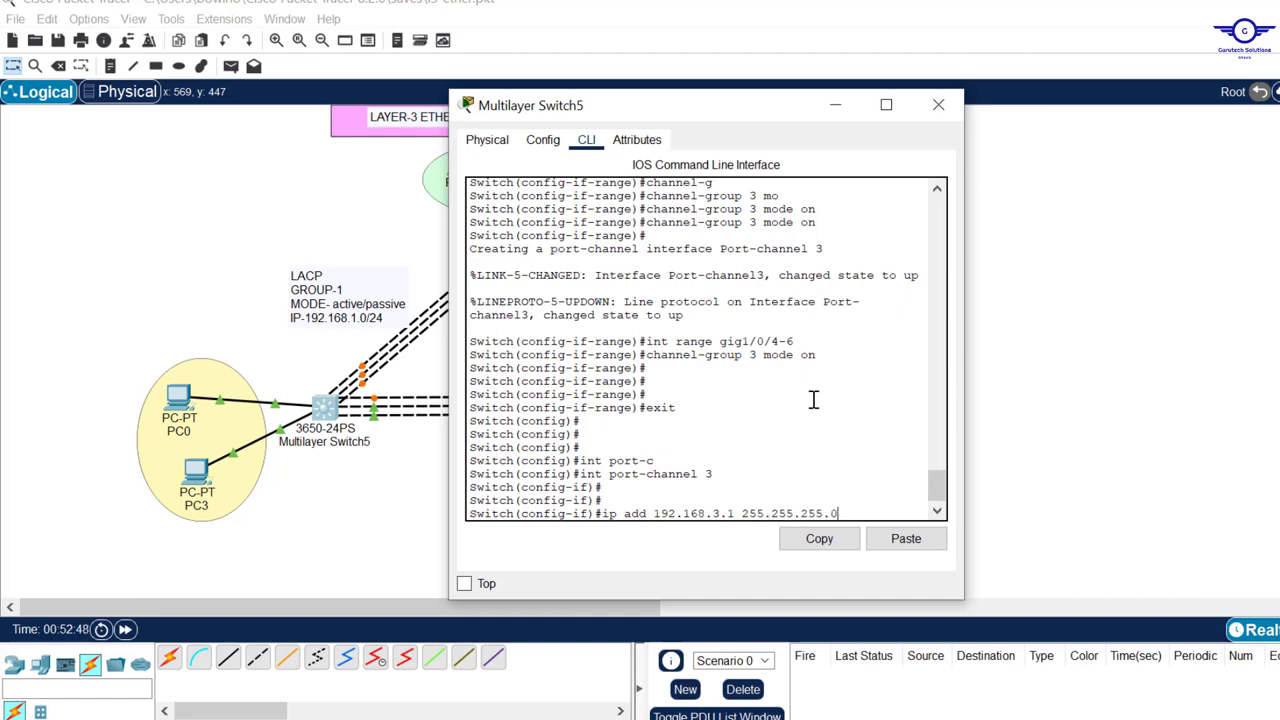
type(".0")
key("Return")
Open the command line of Multilayer Switch6 and exit its interface range to global configuration mode
left_click(1210, 304)
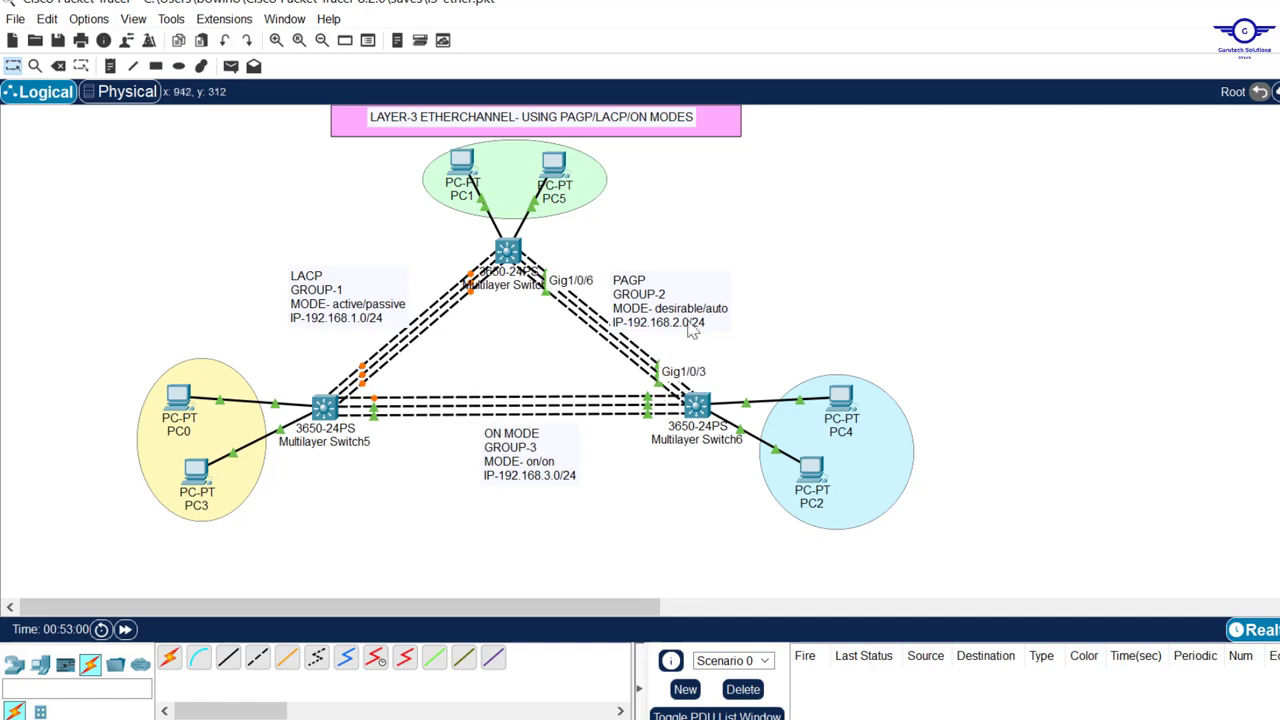
left_click(698, 404)
type("ex")
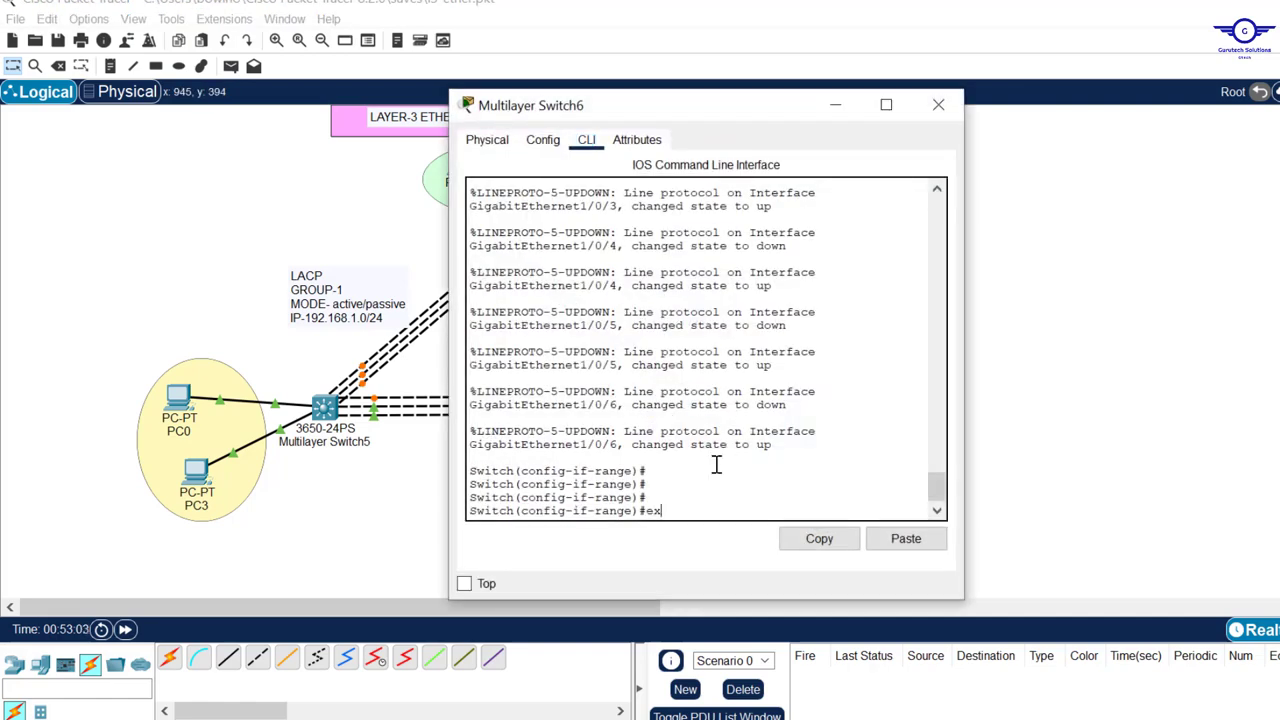
key("Return")
key("Return")
key("Return")
Enter interface range configuration for gig1/0/1-3 on Multilayer Switch6, checking the topology for the correct ports
type("int range gig1/0/1-6")
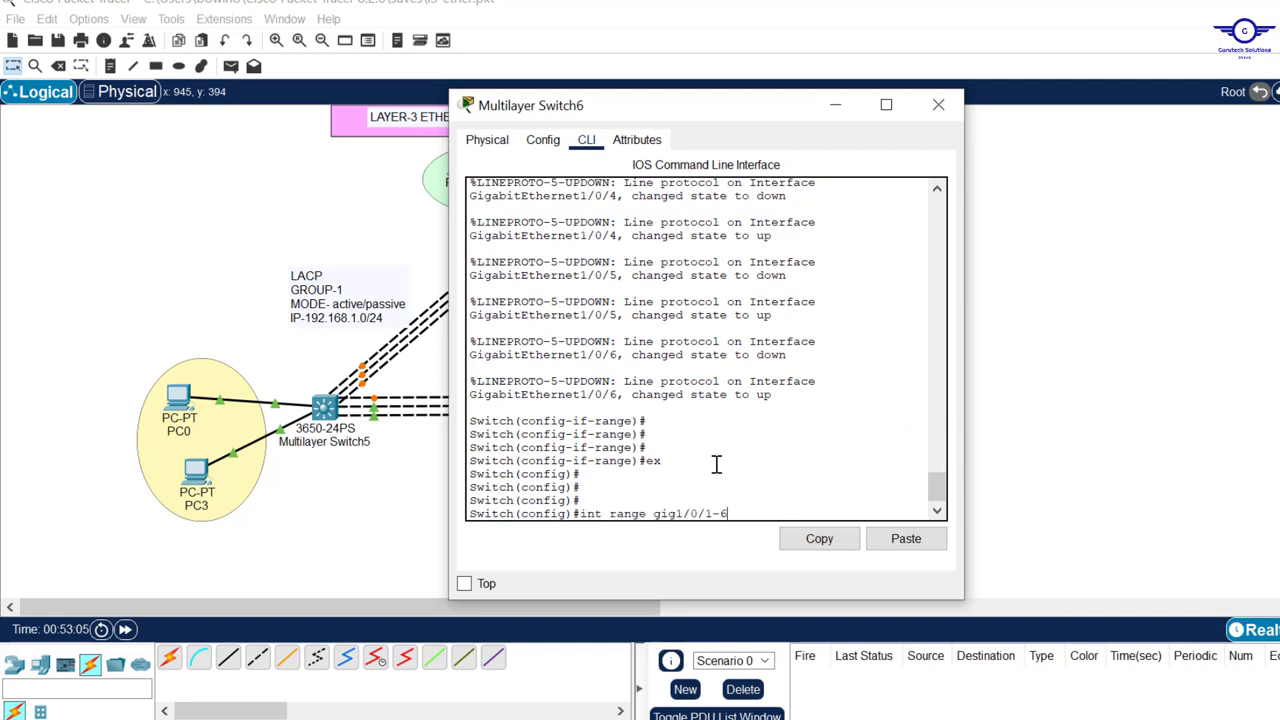
key("Up")
key("Down")
key("BackSpace")
key("BackSpace")
left_click(933, 108)
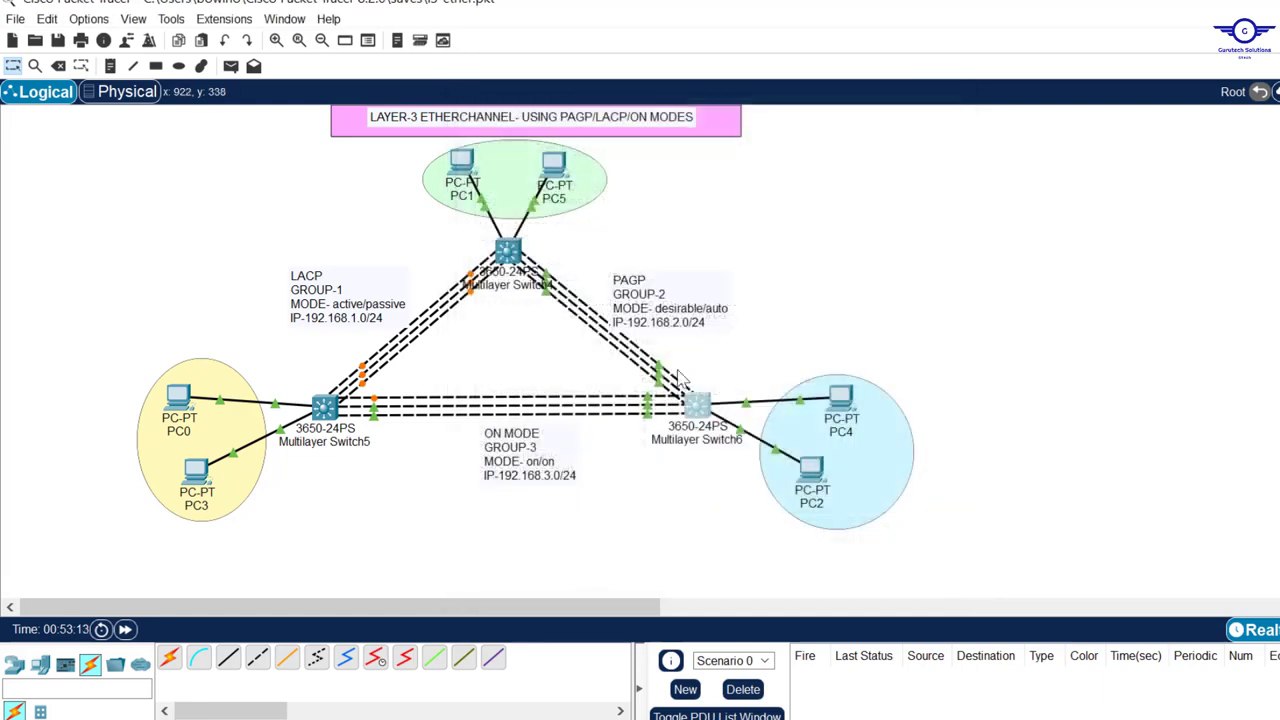
left_click(697, 406)
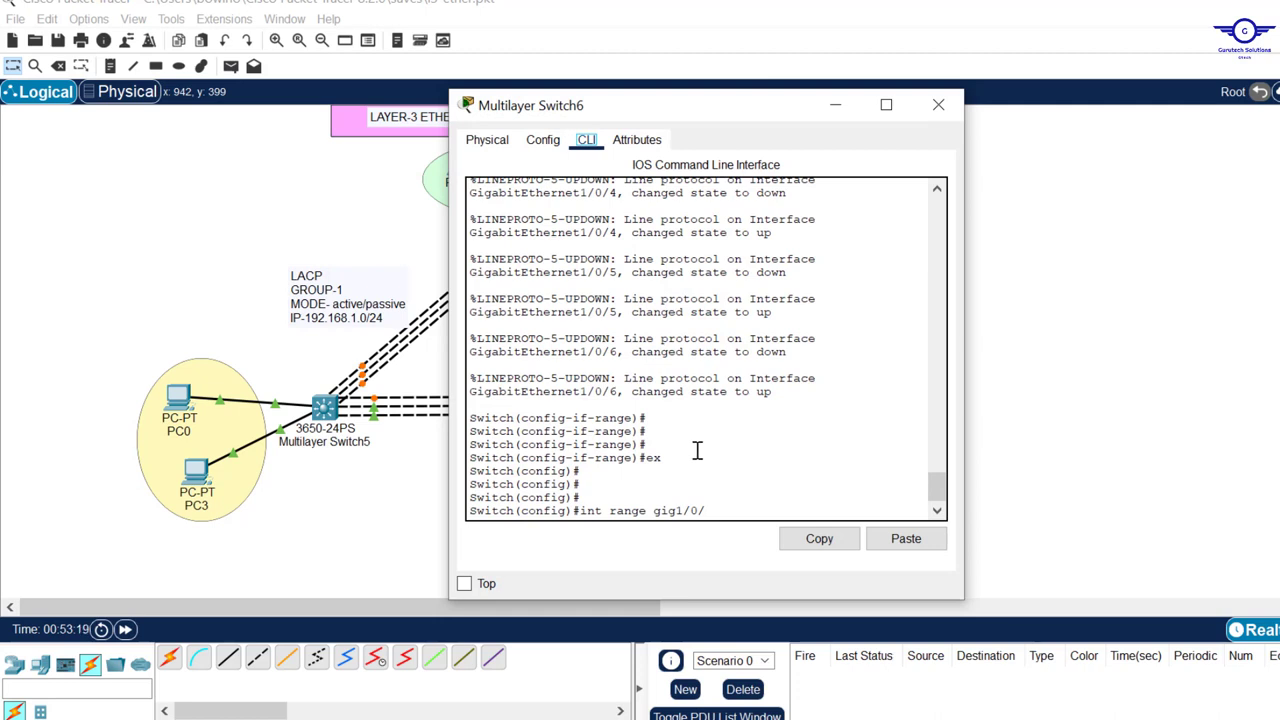
key("Return")
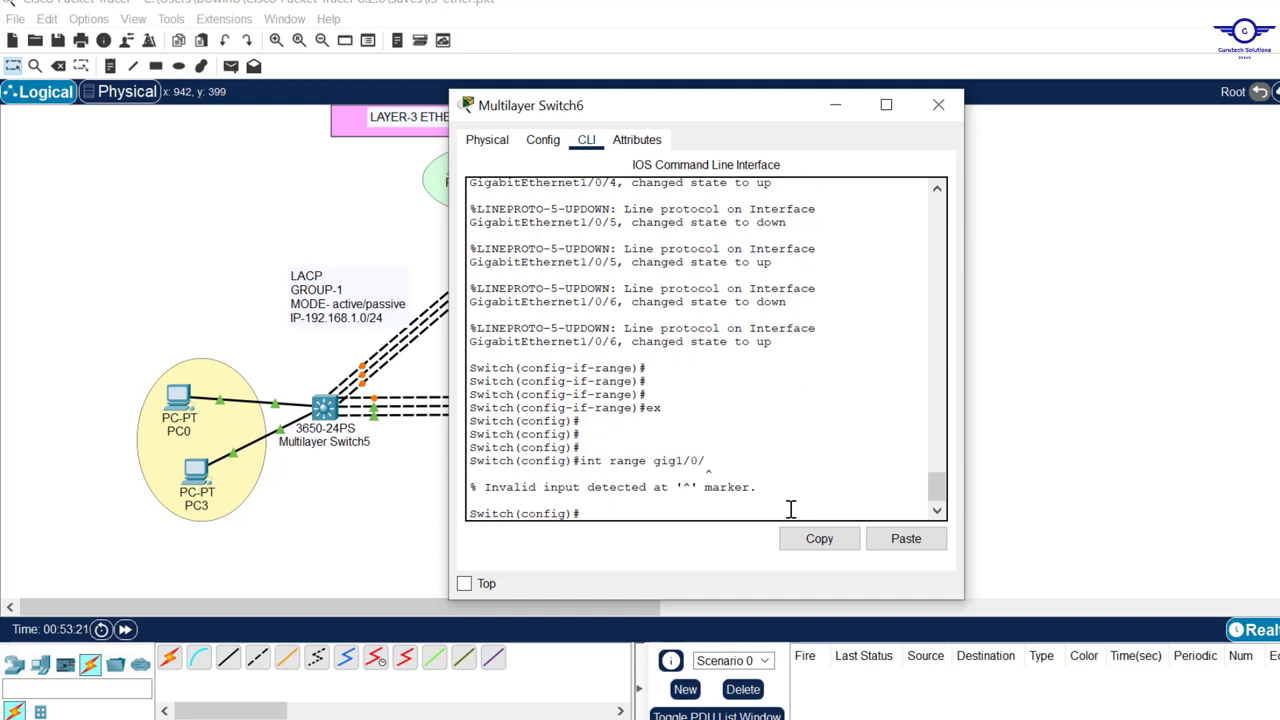
key("Up")
type("1-3")
key("Return")
key("Return")
key("Return")
Assign the gig1/0/1-3 range on Multilayer Switch6 to channel-group 2 in auto mode
type("chann")
key("Tab")
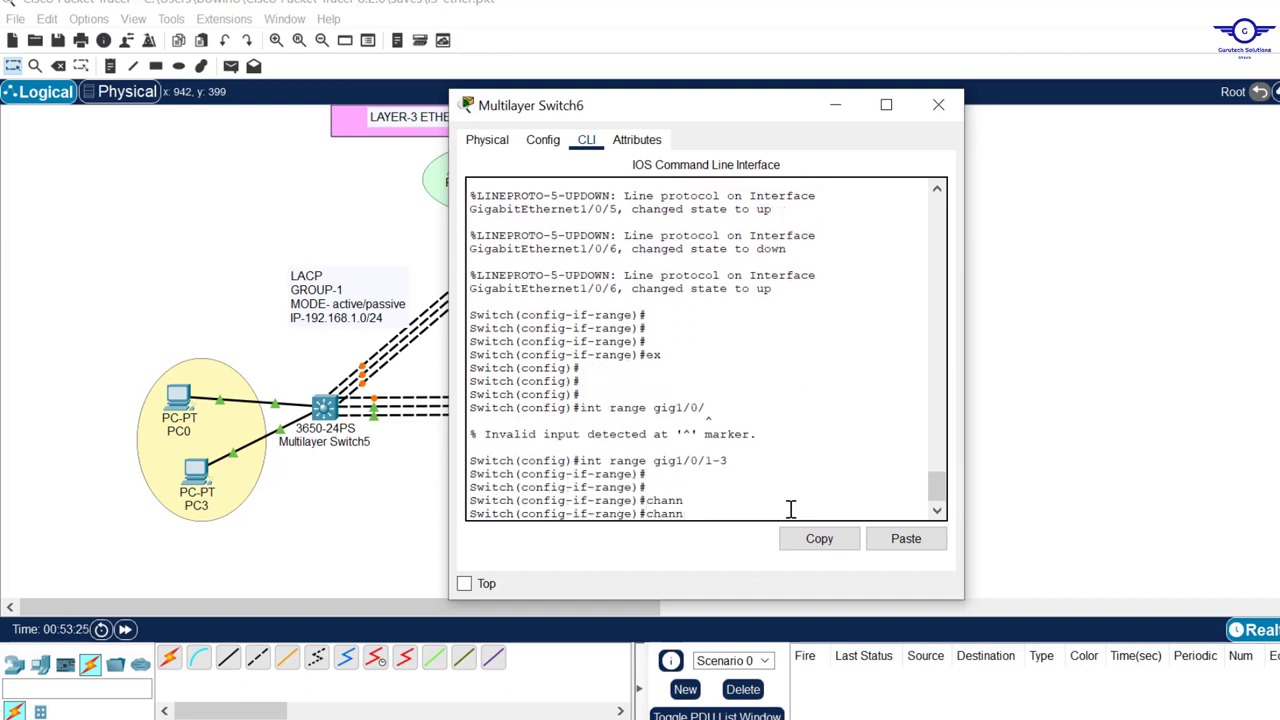
type("el")
key("Tab")
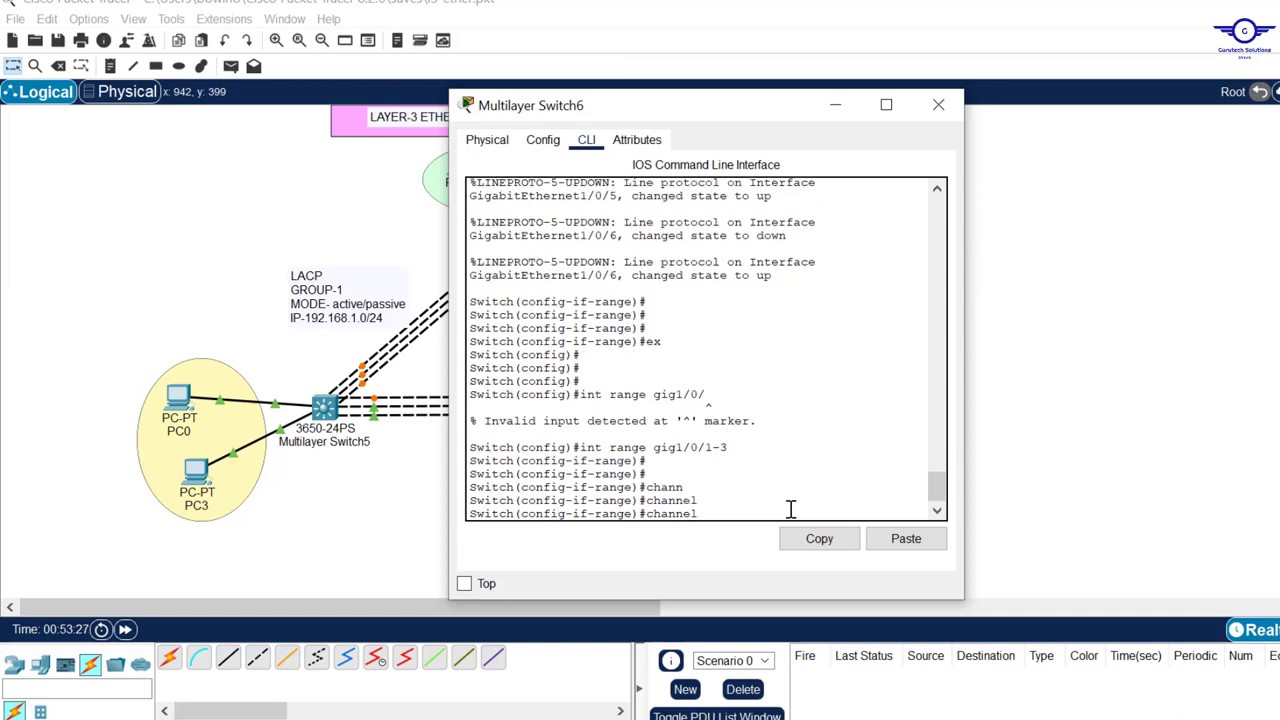
type("-g")
key("Tab")
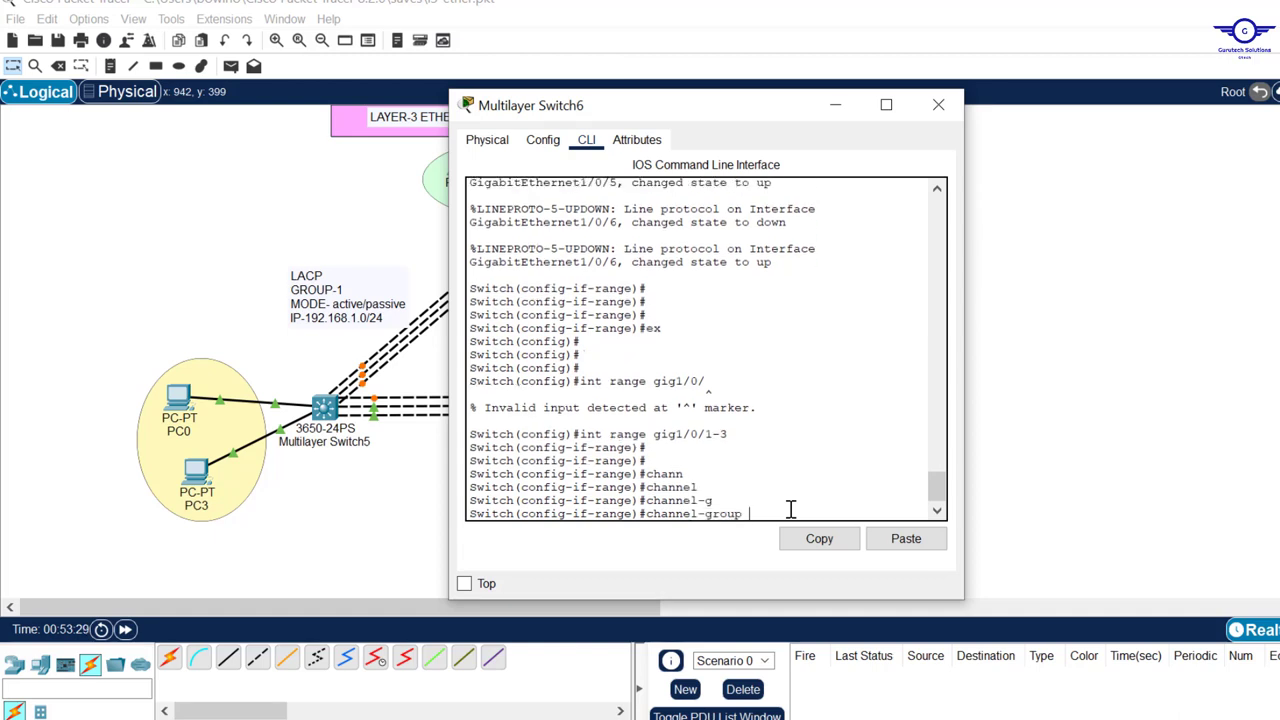
type("2")
left_click_drag(706, 122, 1020, 180)
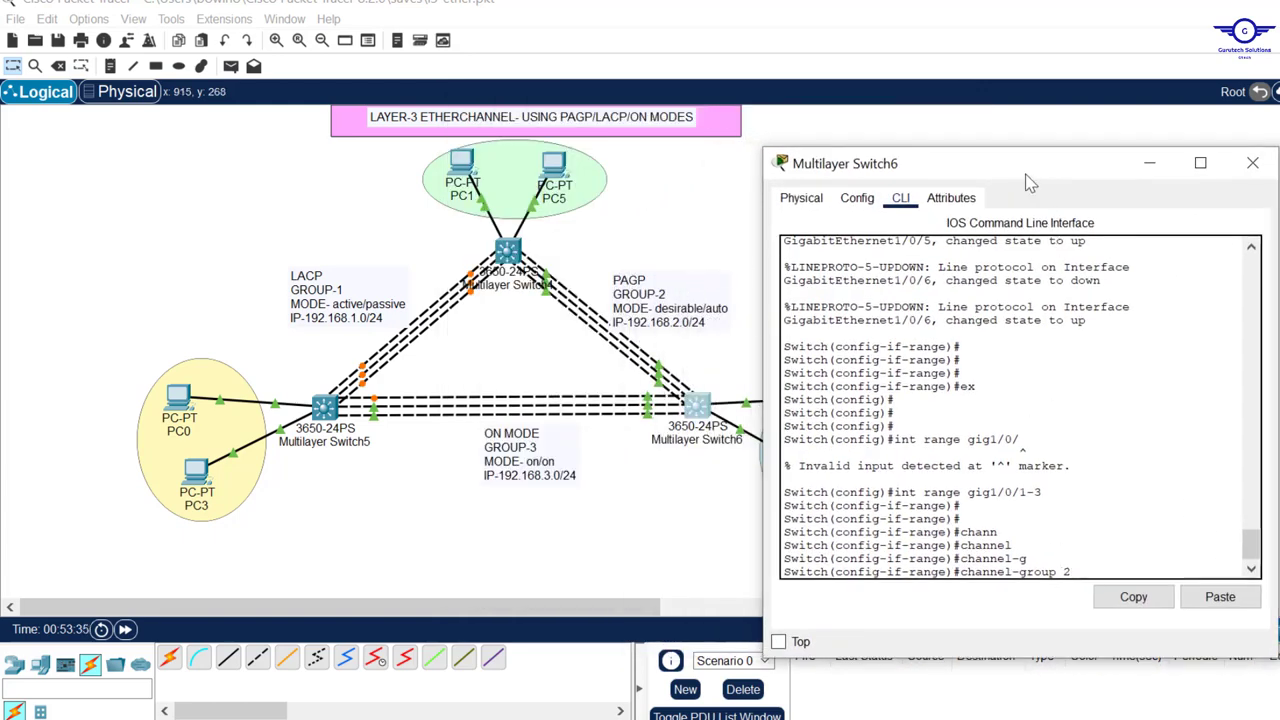
left_click_drag(920, 157, 509, 131)
type("mo")
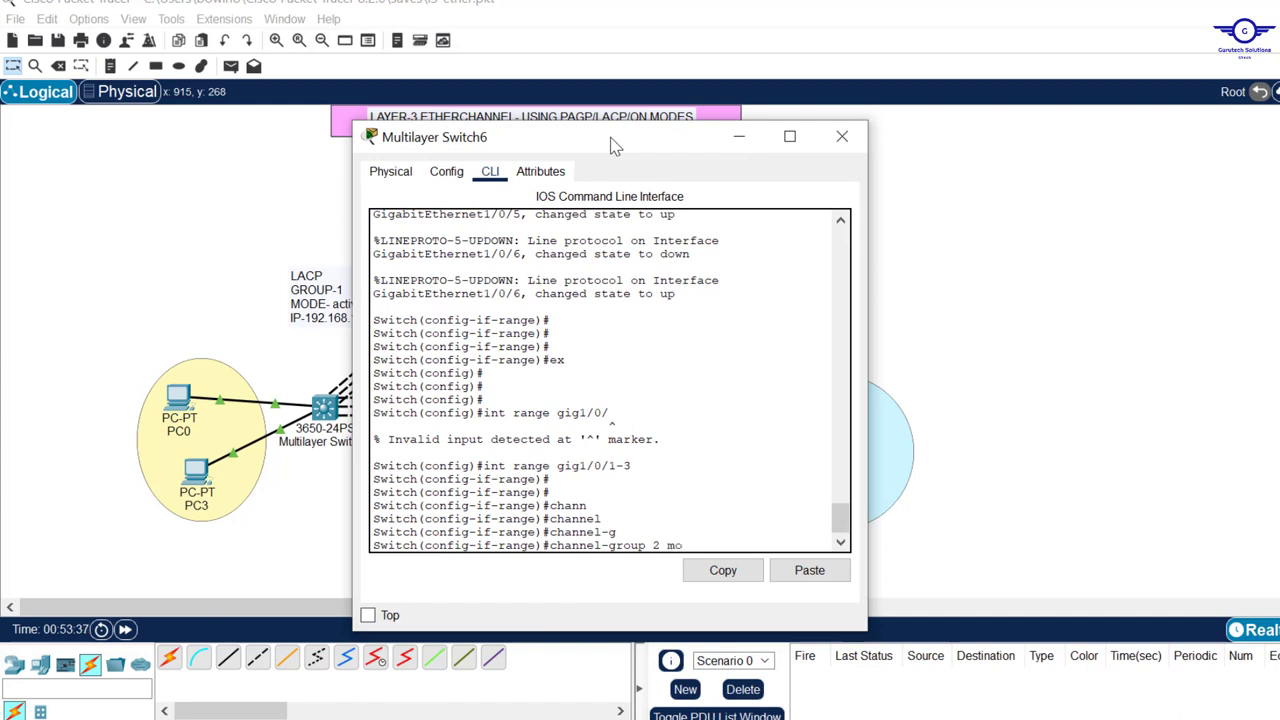
key("Tab")
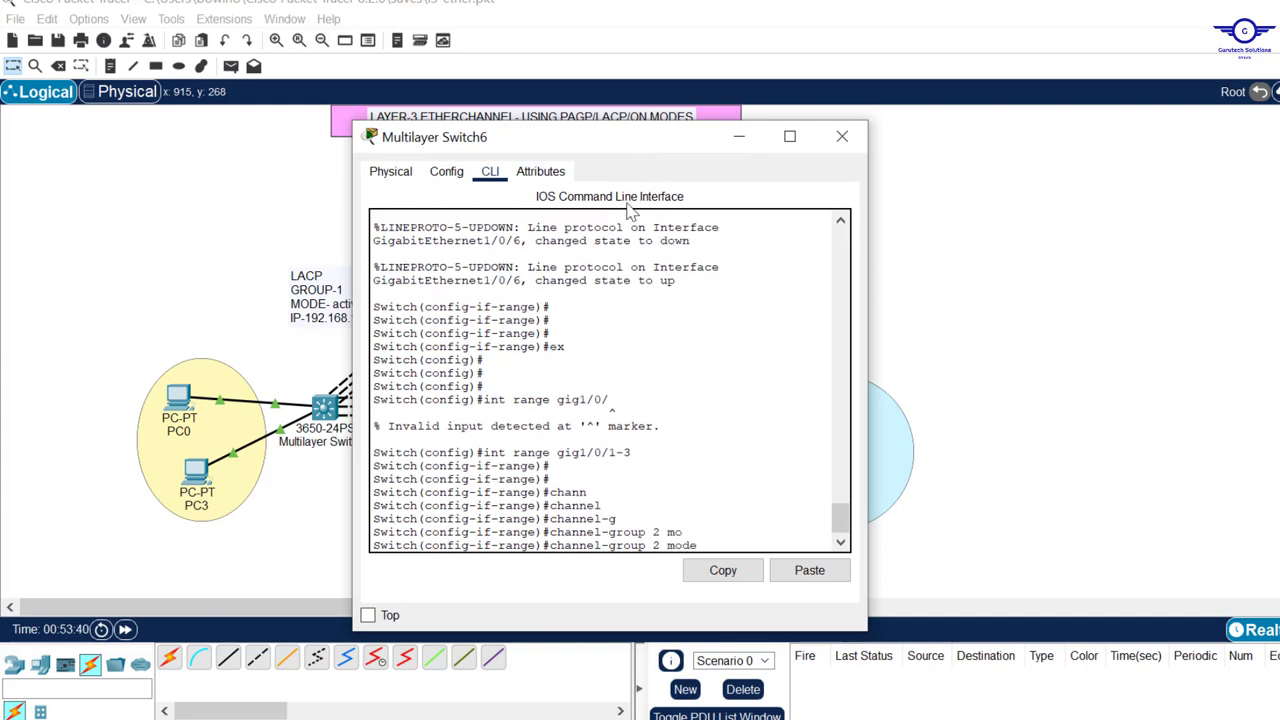
type("au")
key("Tab")
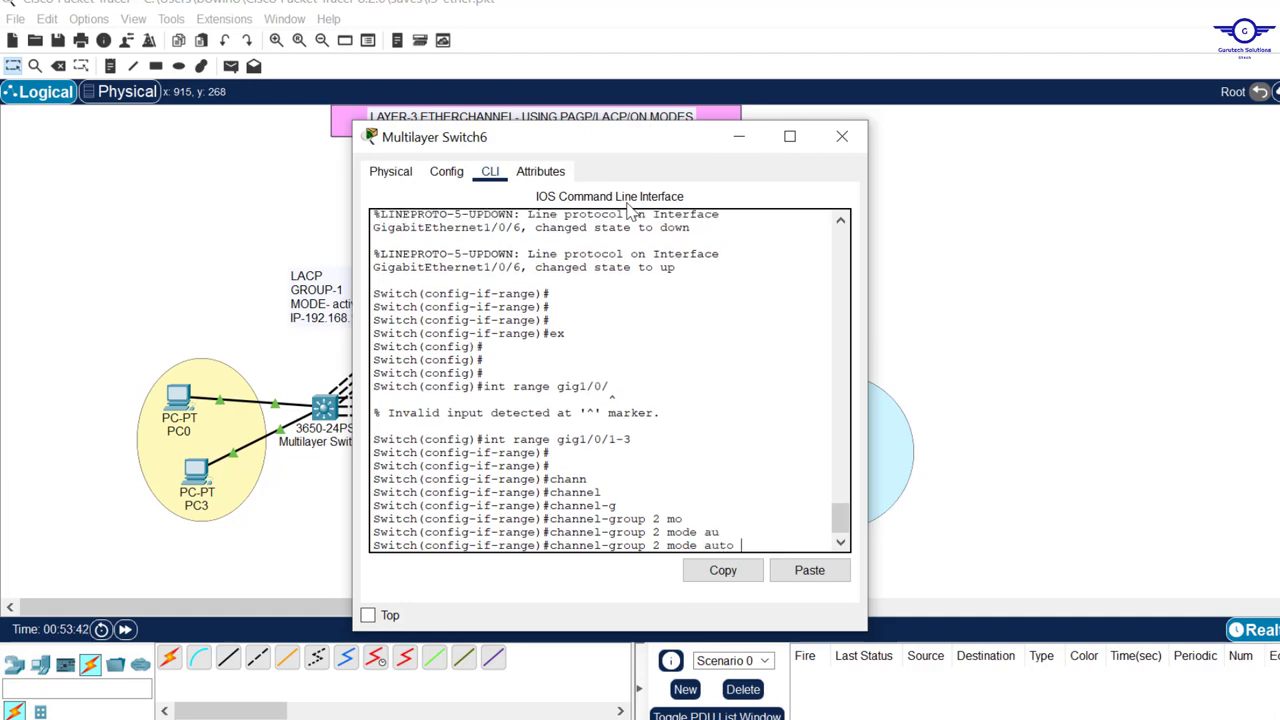
left_click(1036, 200)
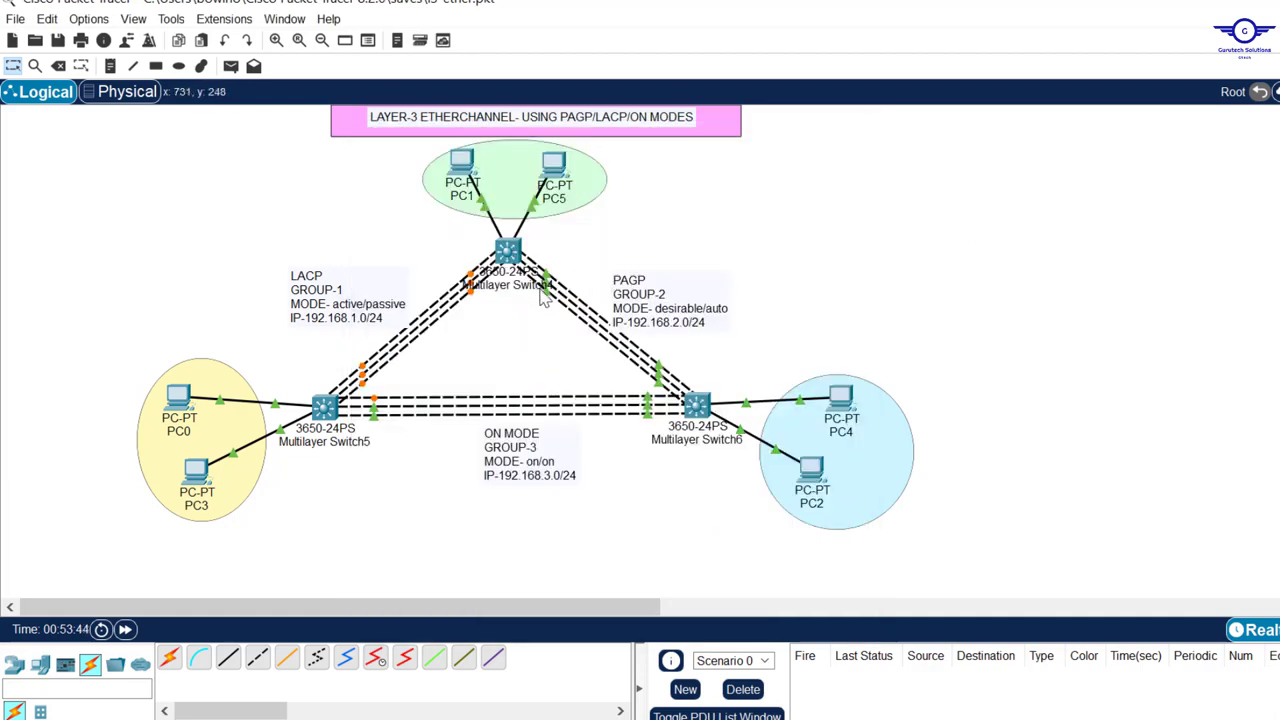
left_click(700, 404)
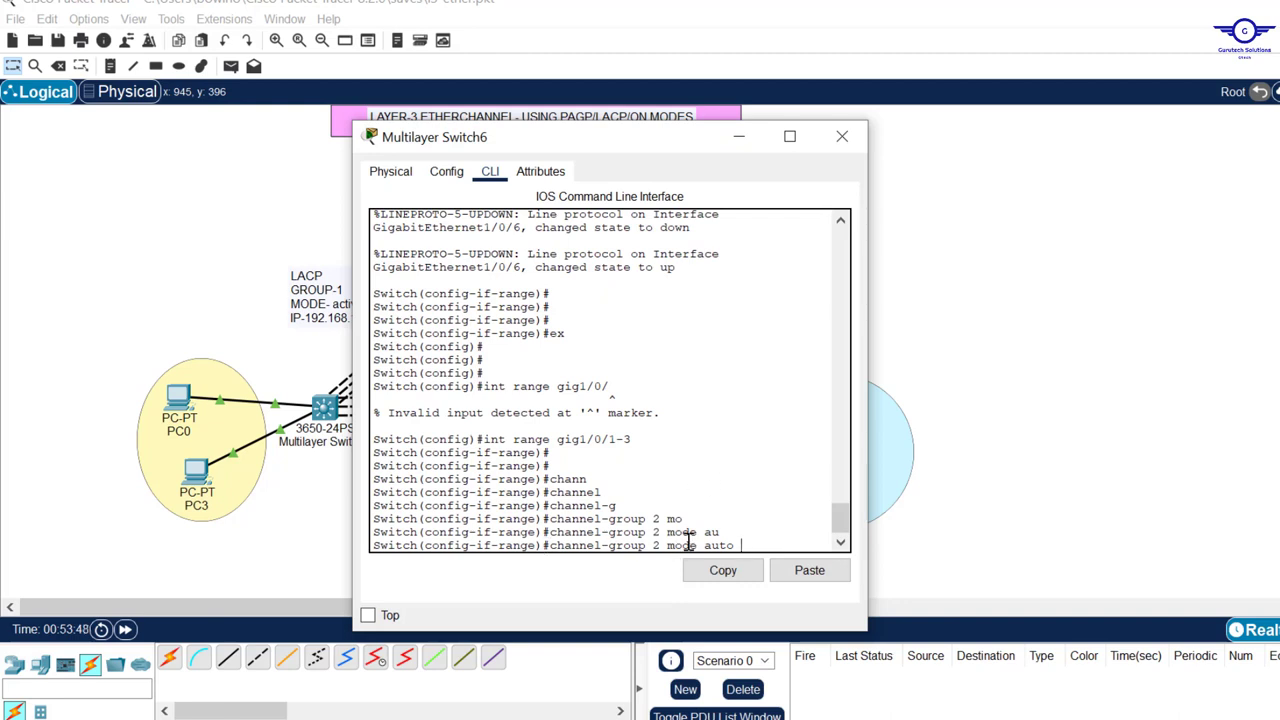
key("Return")
key("Return")
key("Return")
Exit the interface range on Multilayer Switch6 and enter interface configuration for port-channel 2
type("ex")
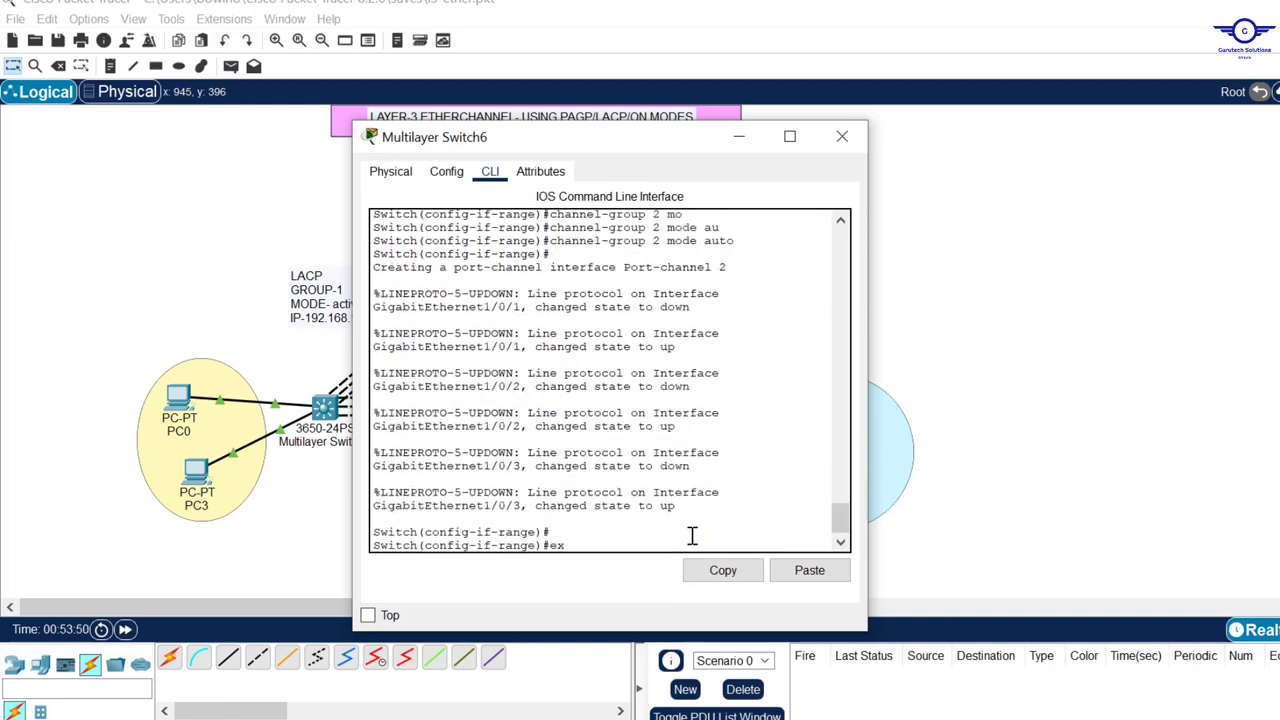
key("Return")
key("Return")
key("Return")
key("Return")
type("int ")
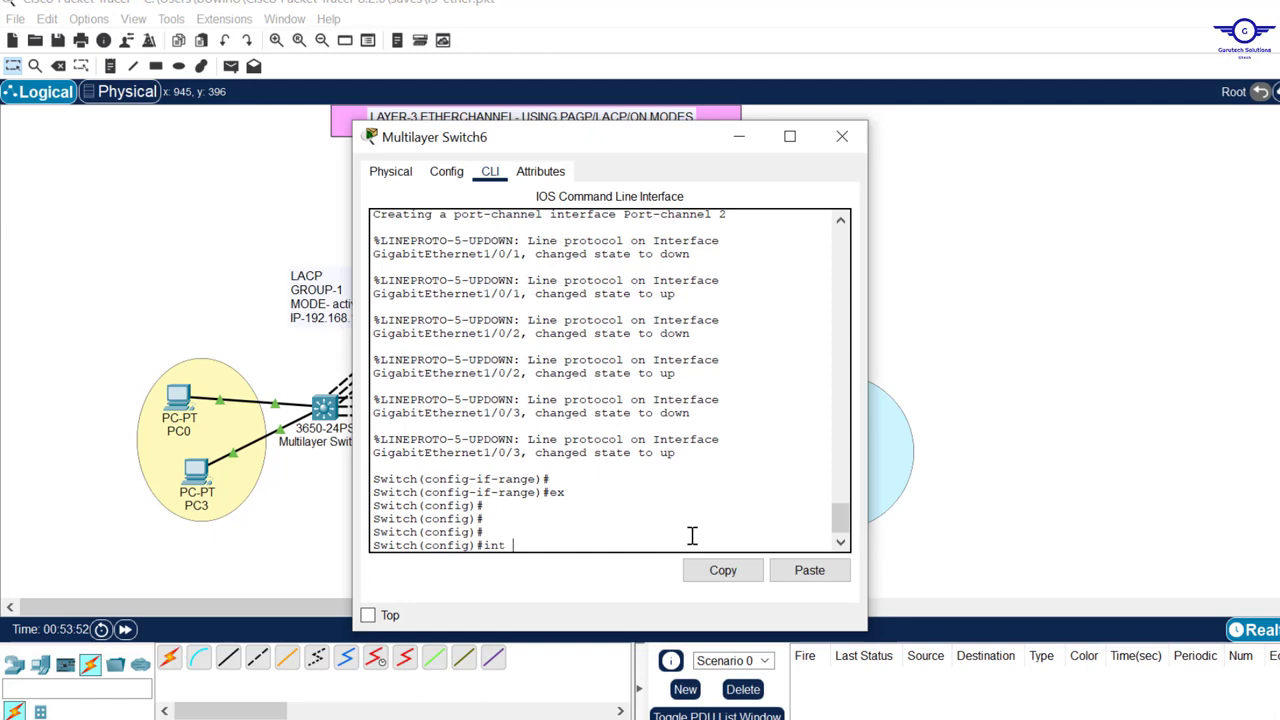
type("port-")
type("c")
key("Tab")
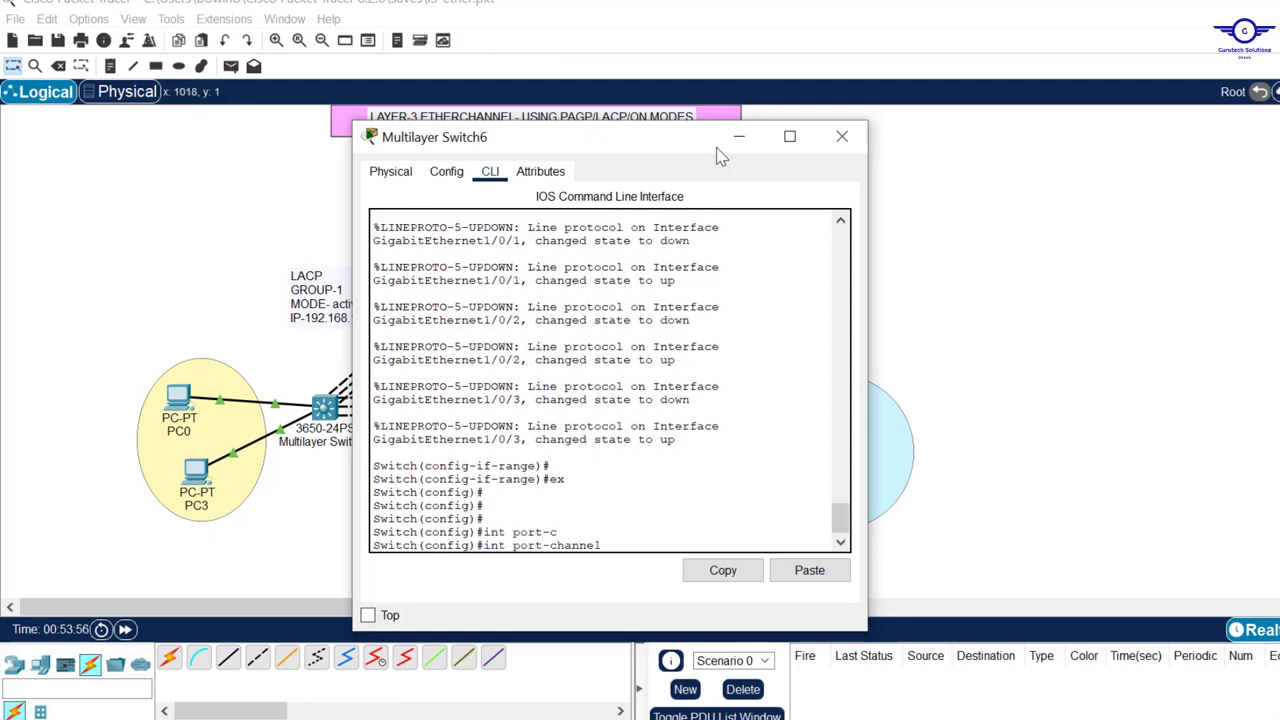
type("2")
key("Return")
key("Return")
key("Return")
Assign IP address 192.168.2.2 with mask 255.255.255.0 to port-channel 2 on Multilayer Switch6 and return to global configuration mode
type("i")
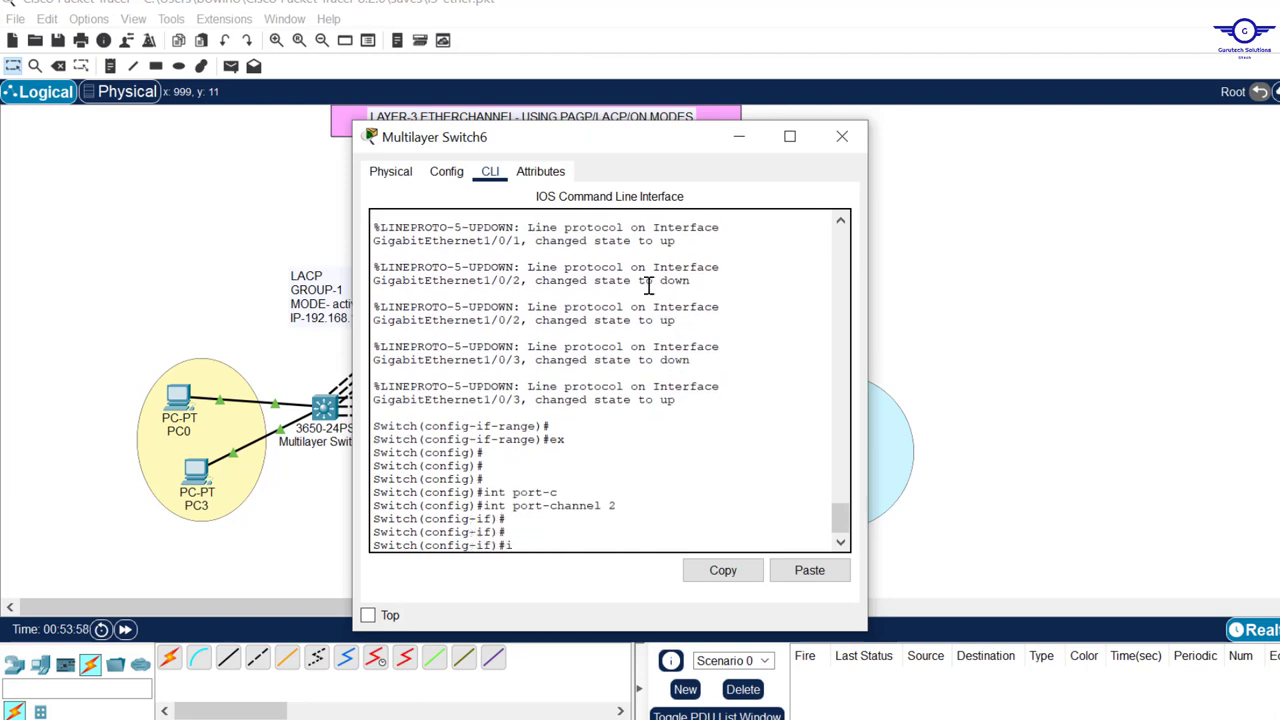
type("p add 192,")
key("BackSpace")
type(".168.2.2")
left_click(1080, 221)
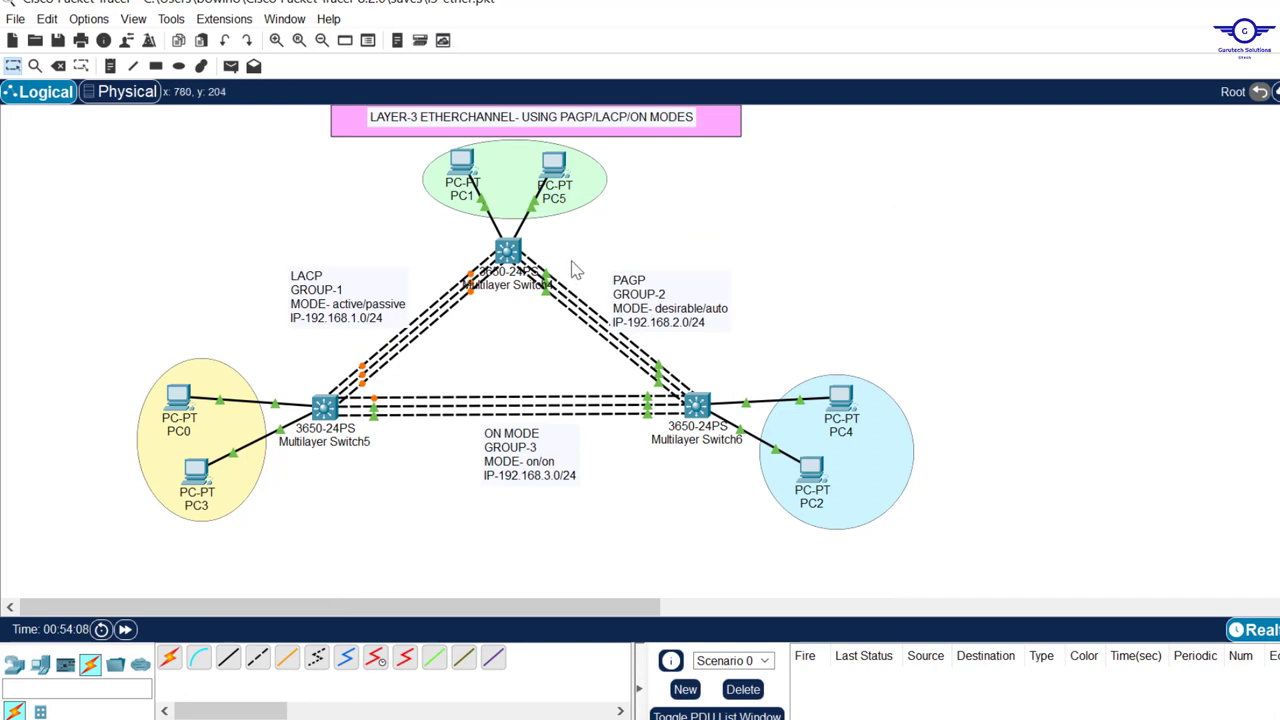
left_click(700, 406)
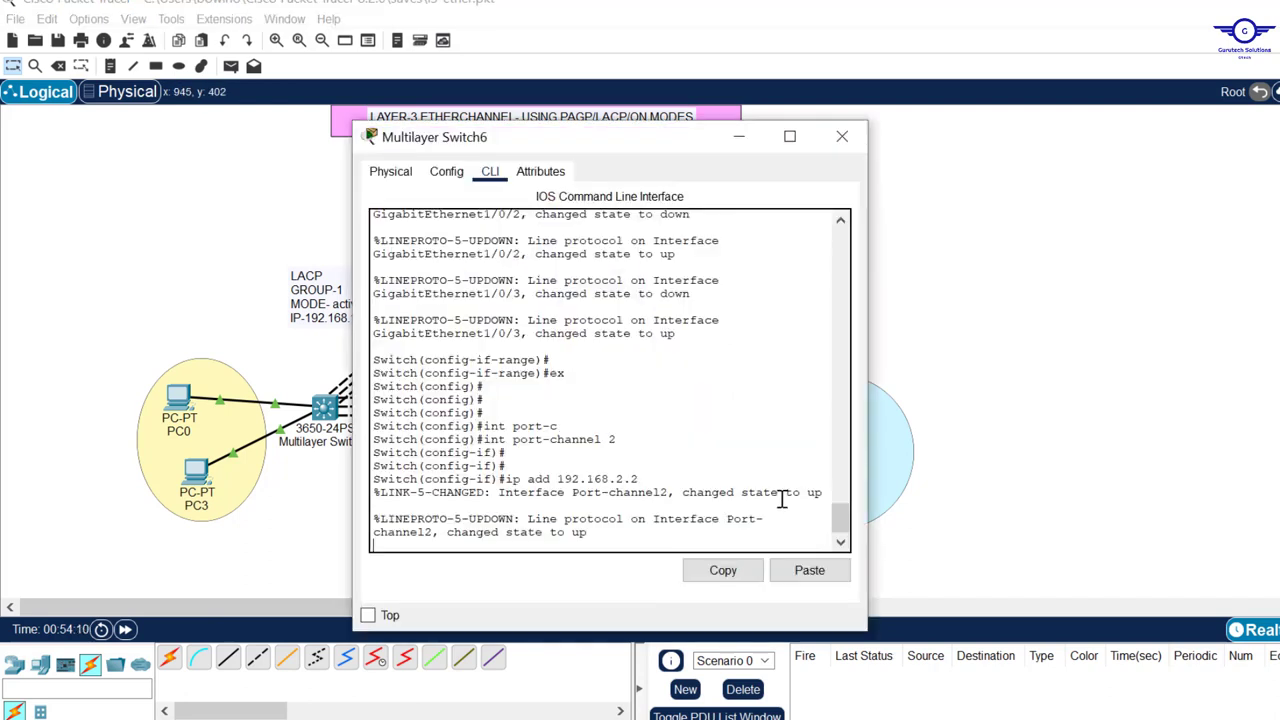
key("Return")
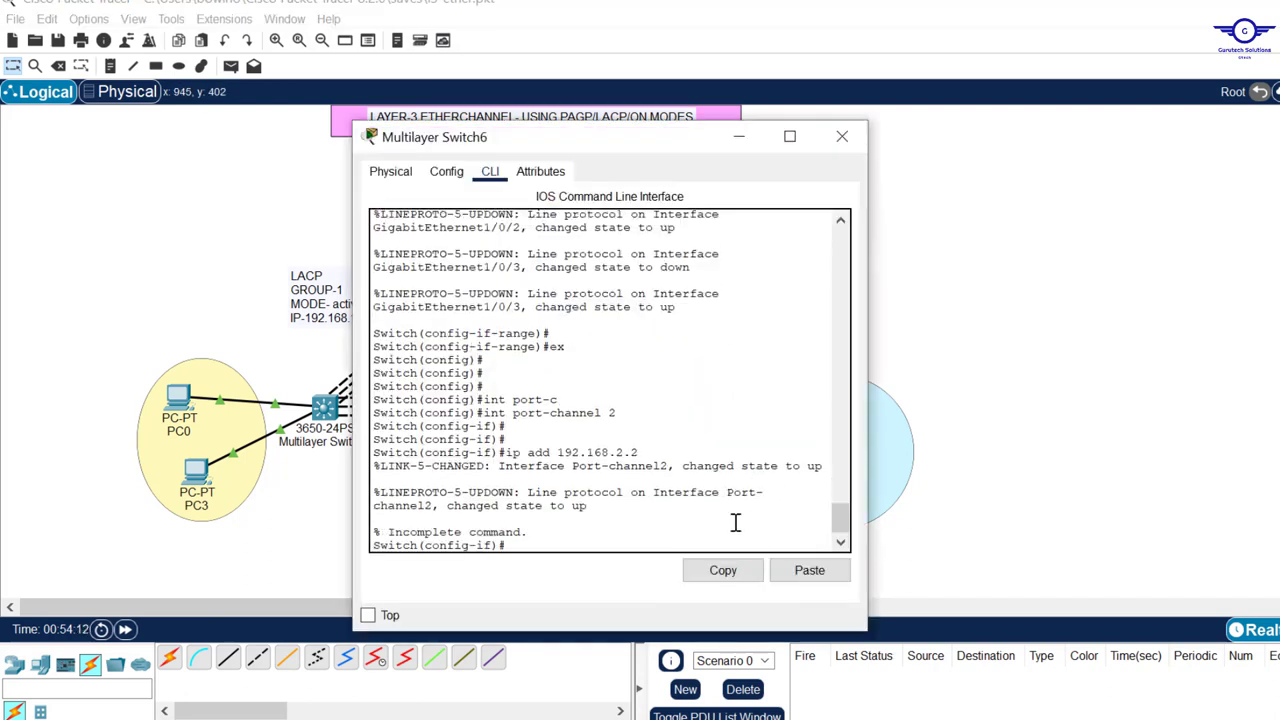
type("25")
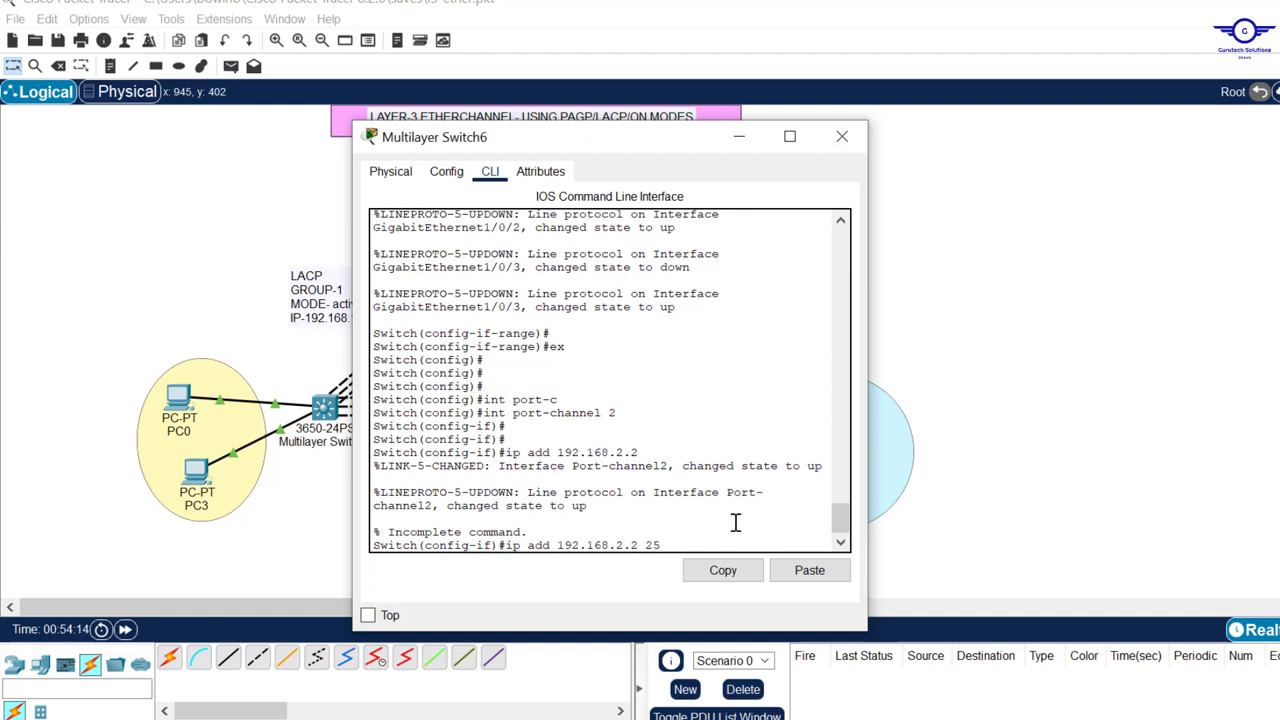
type("5.255.255.0")
key("Return")
key("Return")
type("e")
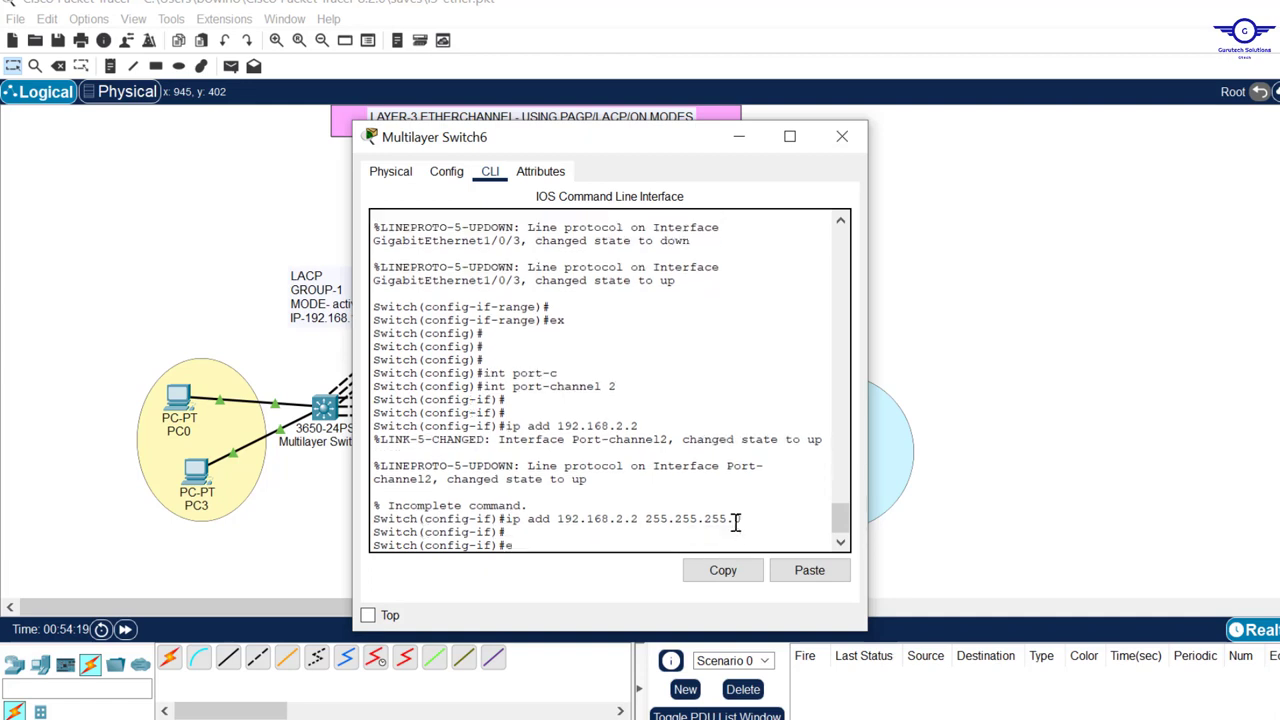
type("x")
key("Return")
key("Return")
key("Return")
Check the ON mode link in the topology and enter interface range configuration for gig1/0/4-6 on Multilayer Switch6
left_click(1135, 373)
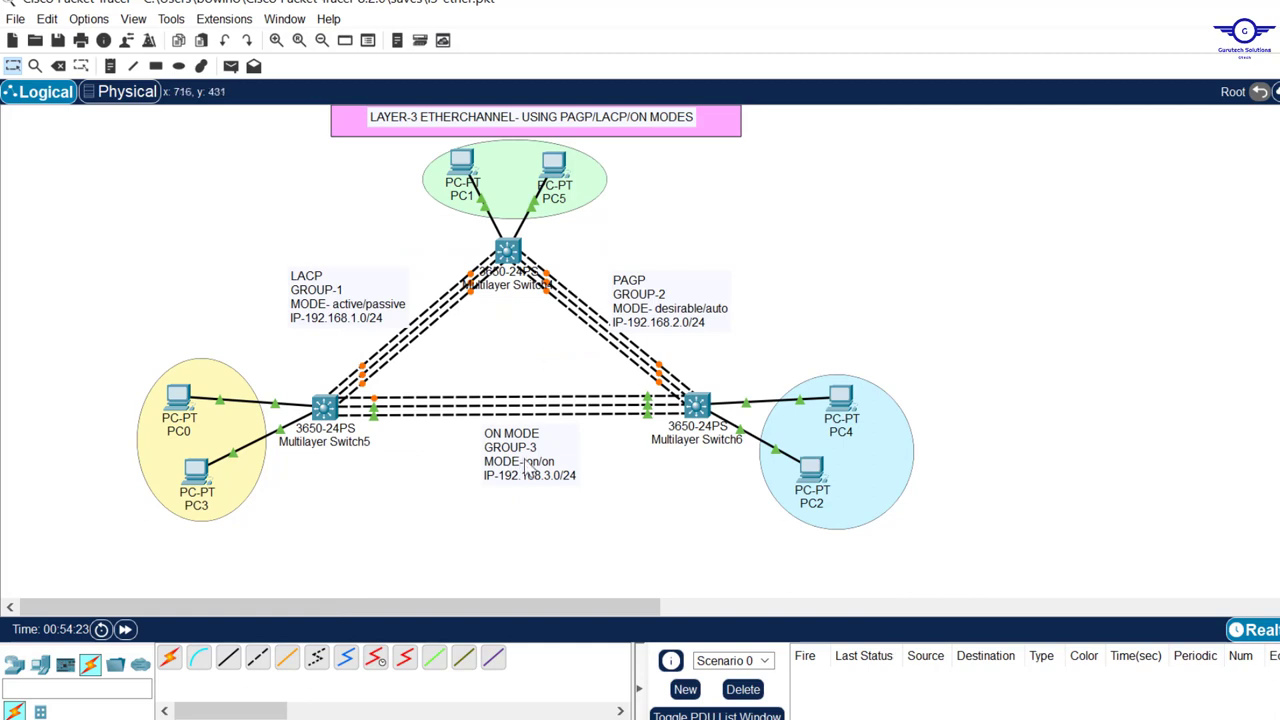
left_click(703, 410)
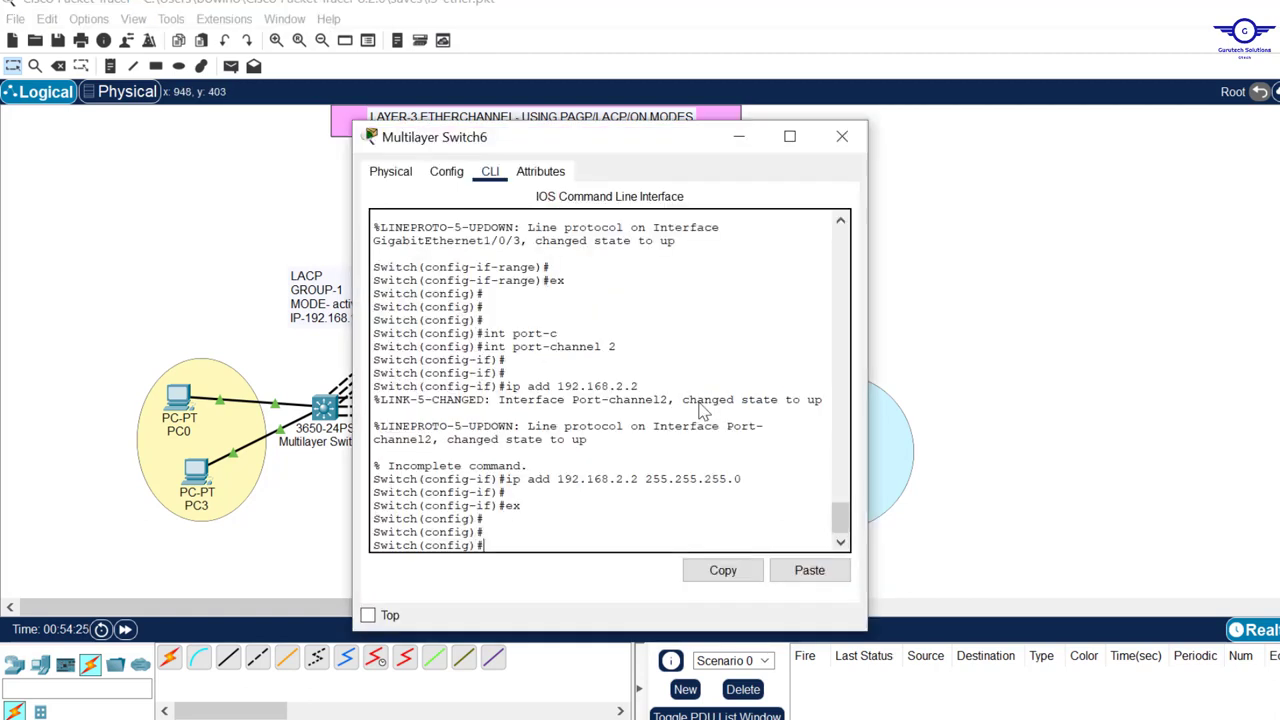
key("Up")
key("Up")
key("Up")
key("Up")
key("Down")
key("Down")
key("Down")
key("Up")
key("Up")
key("BackSpace")
type("4-6")
key("Return")
key("Return")
key("Return")
Assign the gig1/0/4-6 range on Multilayer Switch6 to channel-group 3 in on mode
key("Up")
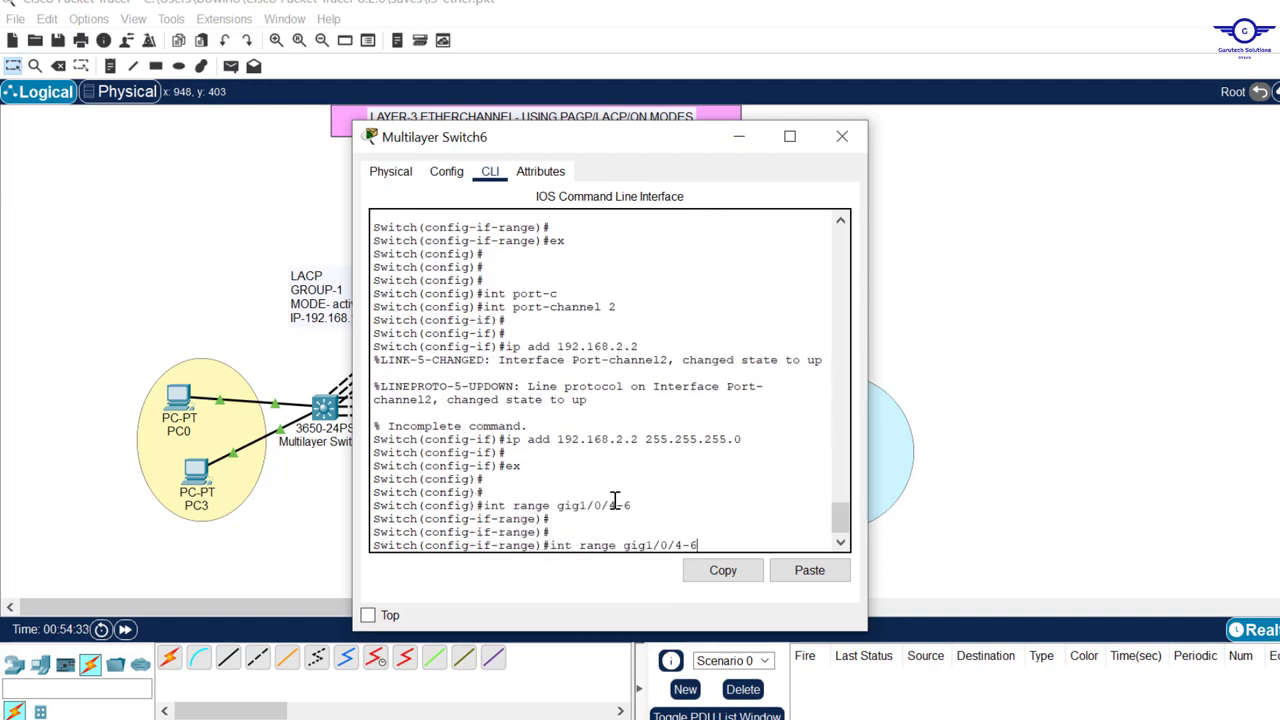
key("Up")
key("Up")
key("Up")
key("Up")
key("Up")
key("Up")
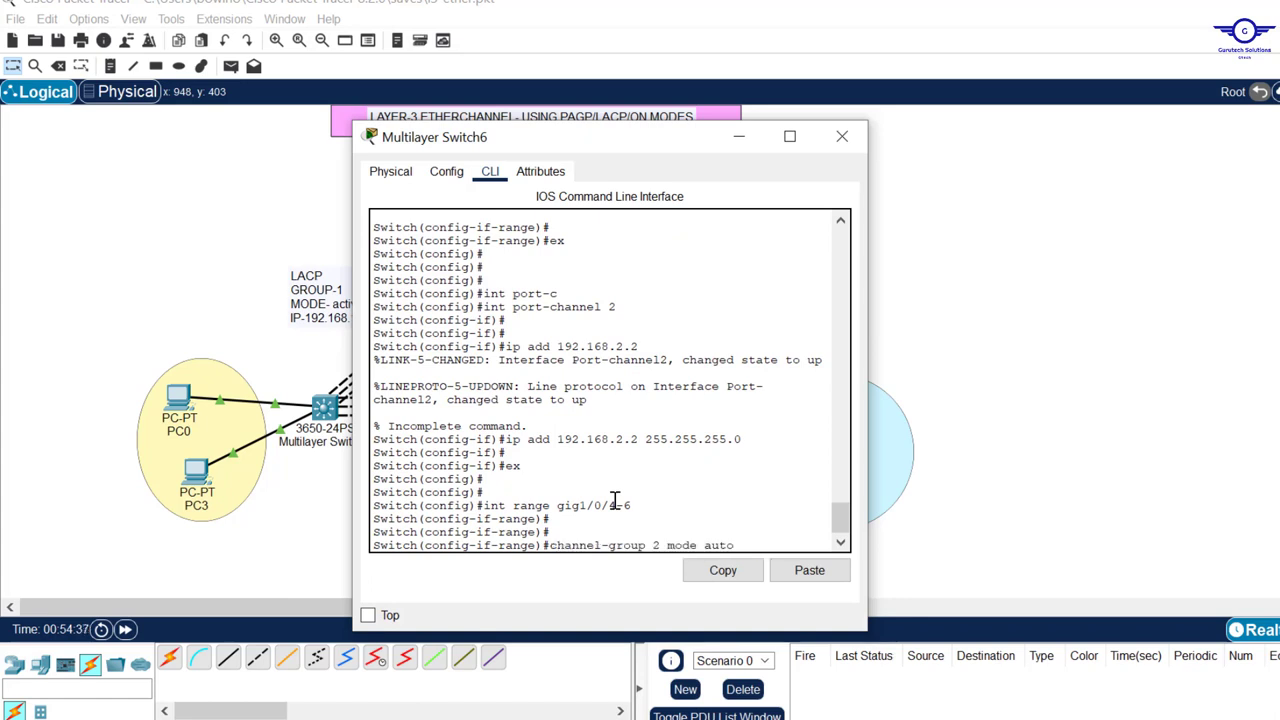
key("BackSpace")
type("3")
key("BackSpace")
key("BackSpace")
key("BackSpace")
type("on")
key("Return")
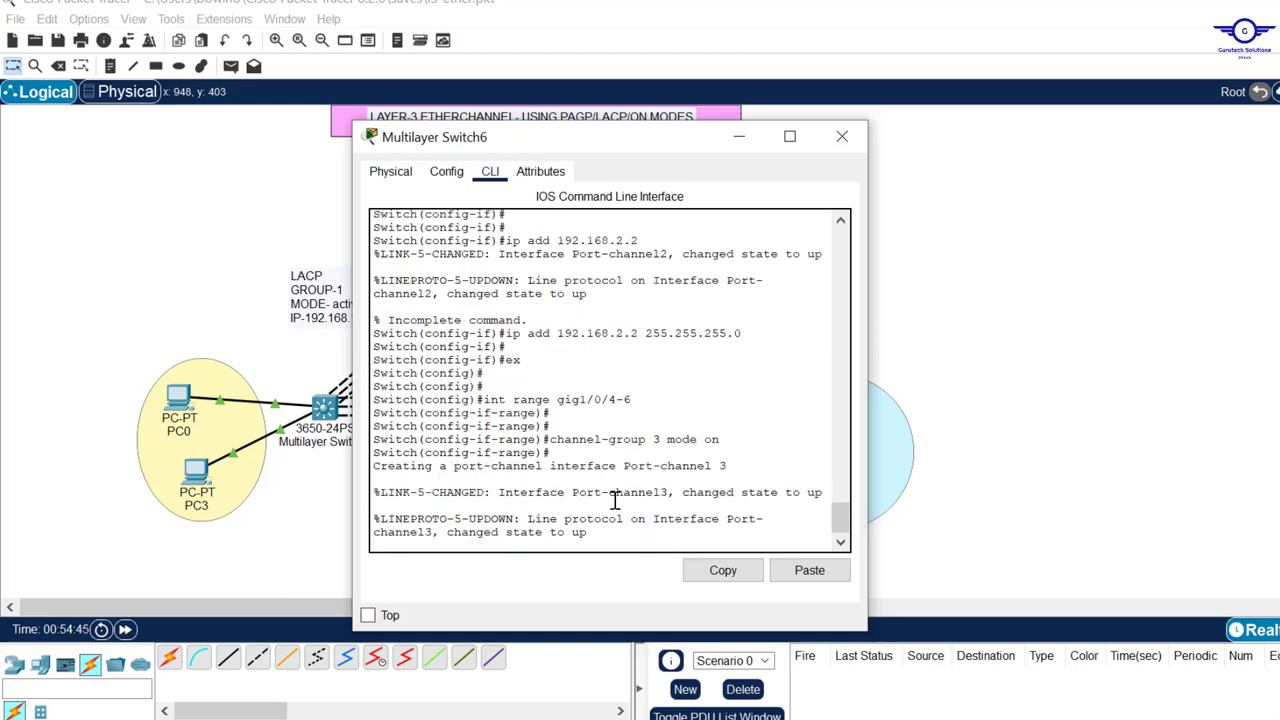
key("Return")
key("Return")
key("Return")
Exit the interface range on Multilayer Switch6 and enter interface configuration for port-channel 3
type("ex")
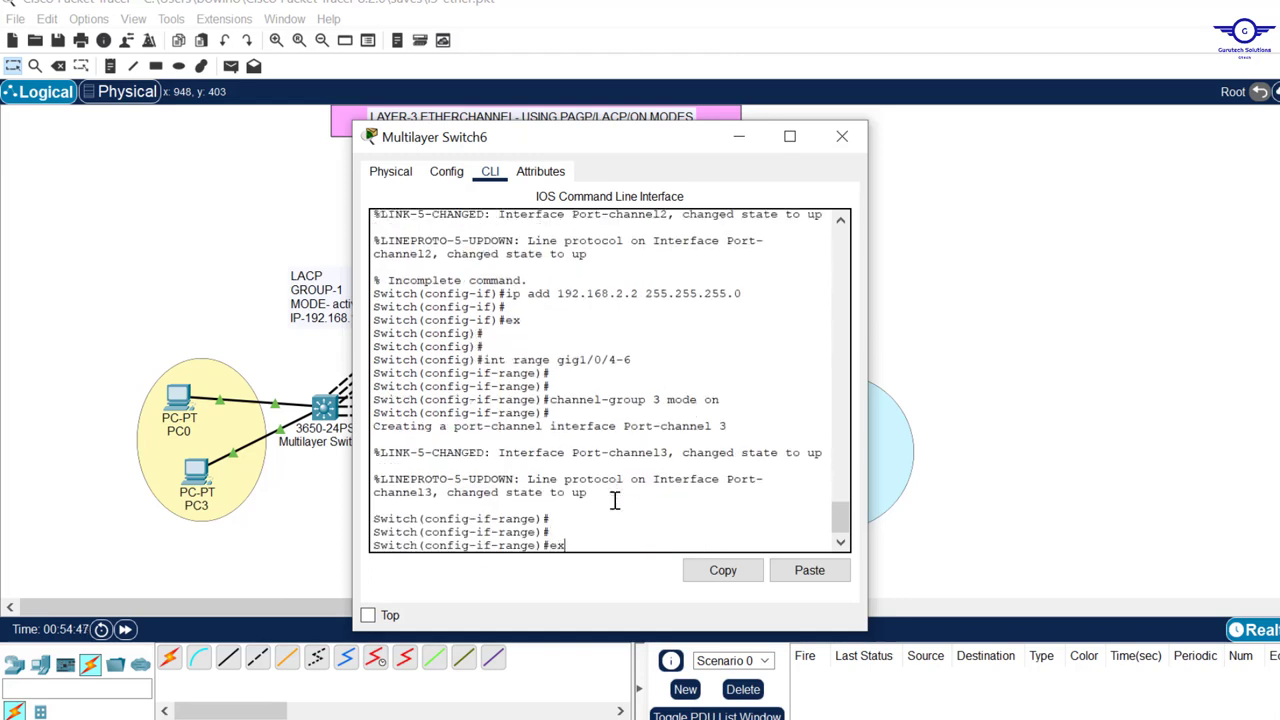
key("Return")
key("Return")
key("Return")
key("Return")
type("int ")
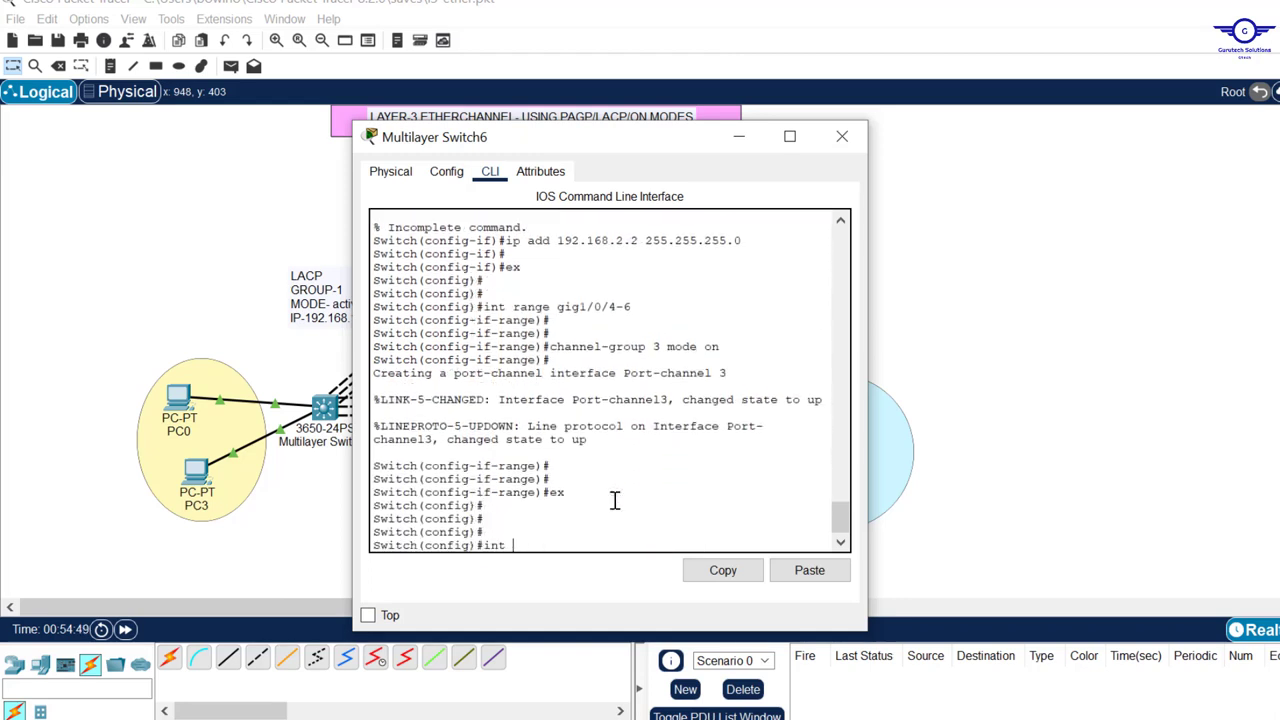
type("port-c")
key("Tab")
type("3")
key("Return")
key("Return")
key("Return")
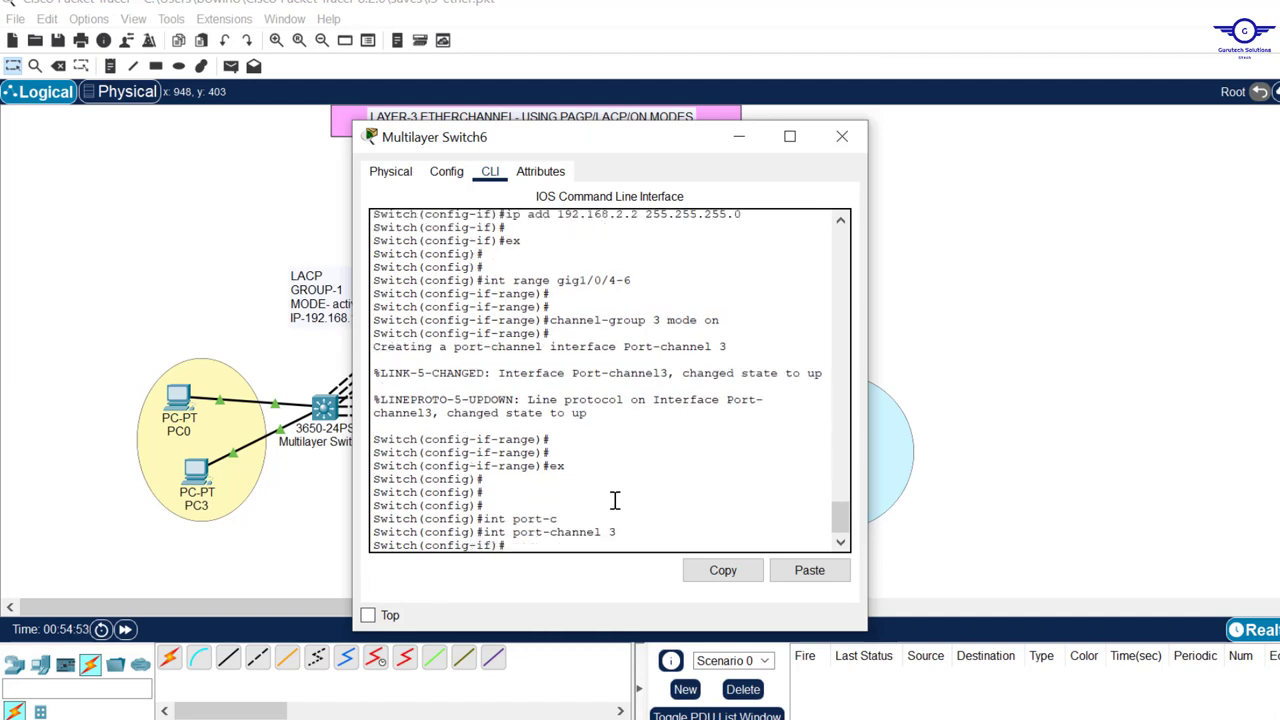
Assign IP address 192.168.3.2 with mask 255.255.255.0 to port-channel 3 on Multilayer Switch6 and return to global configuration mode
type("ip add 192.168.3.2 255.255.255.0")
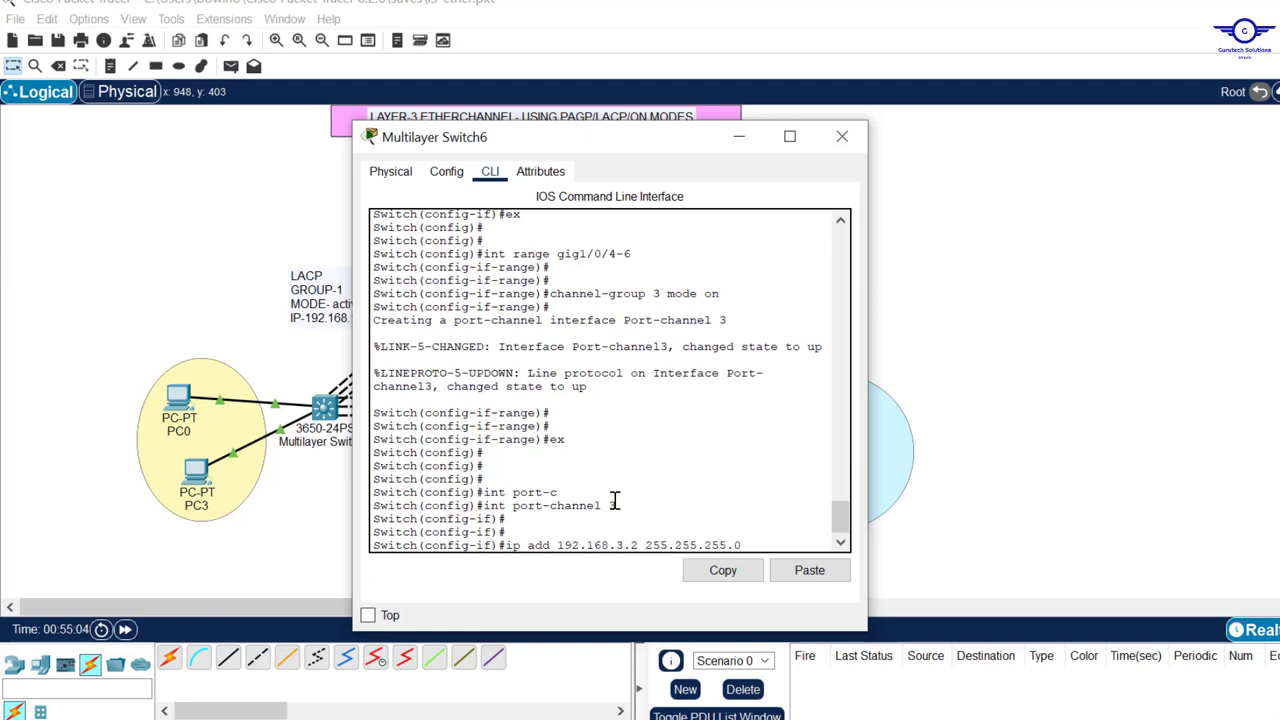
key("Return")
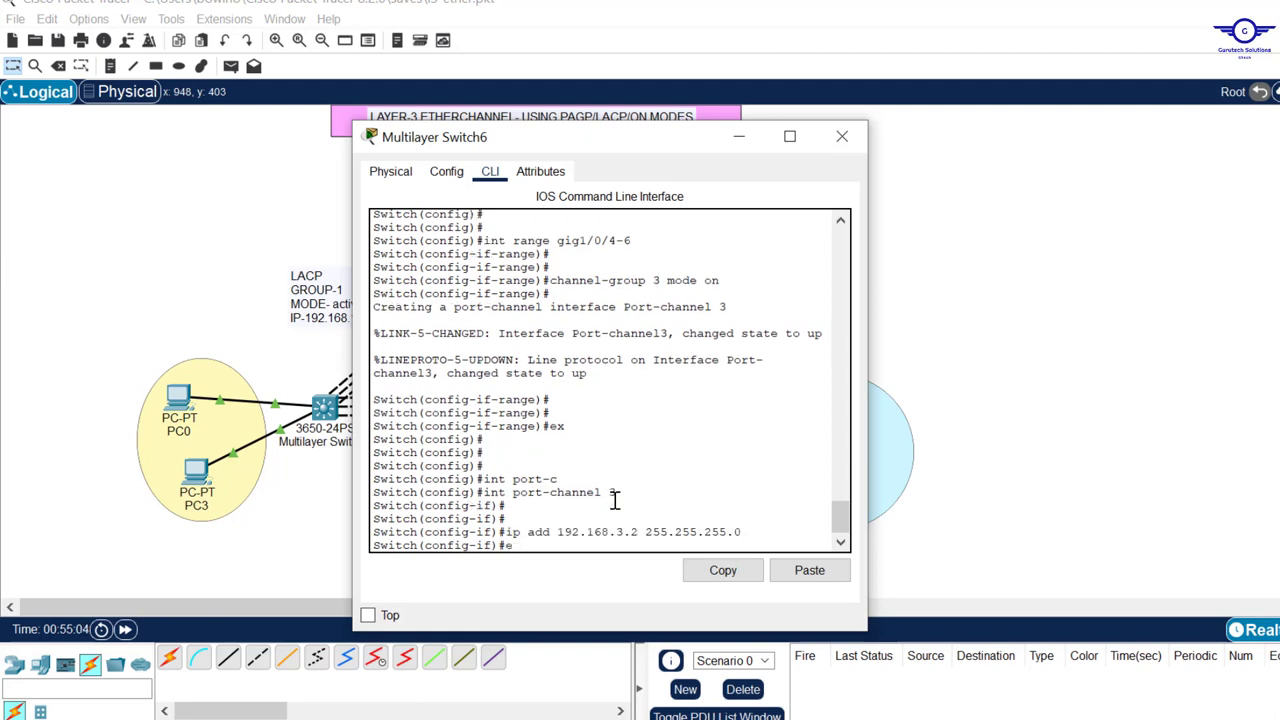
type("ex")
key("Return")
key("Return")
key("Return")
key("Return")
Save the running configuration of Multilayer Switch6 with do wr and close its window
type("d")
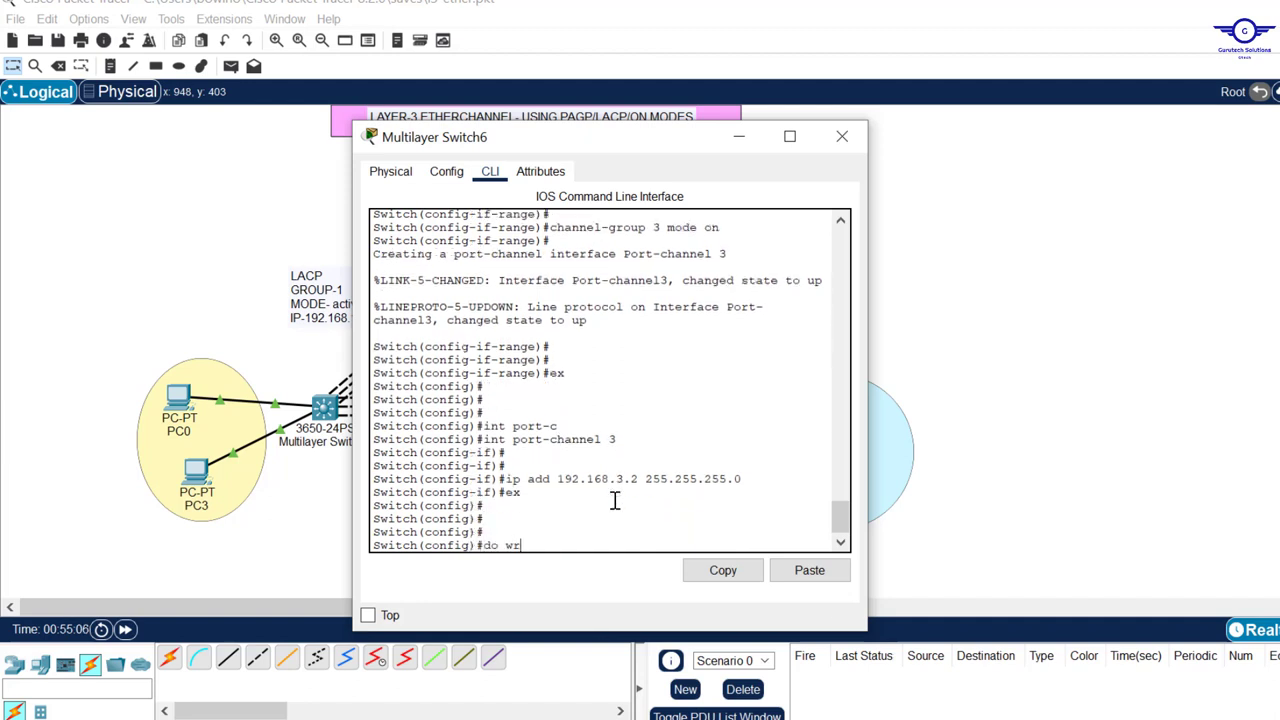
type("o wr")
key("Return")
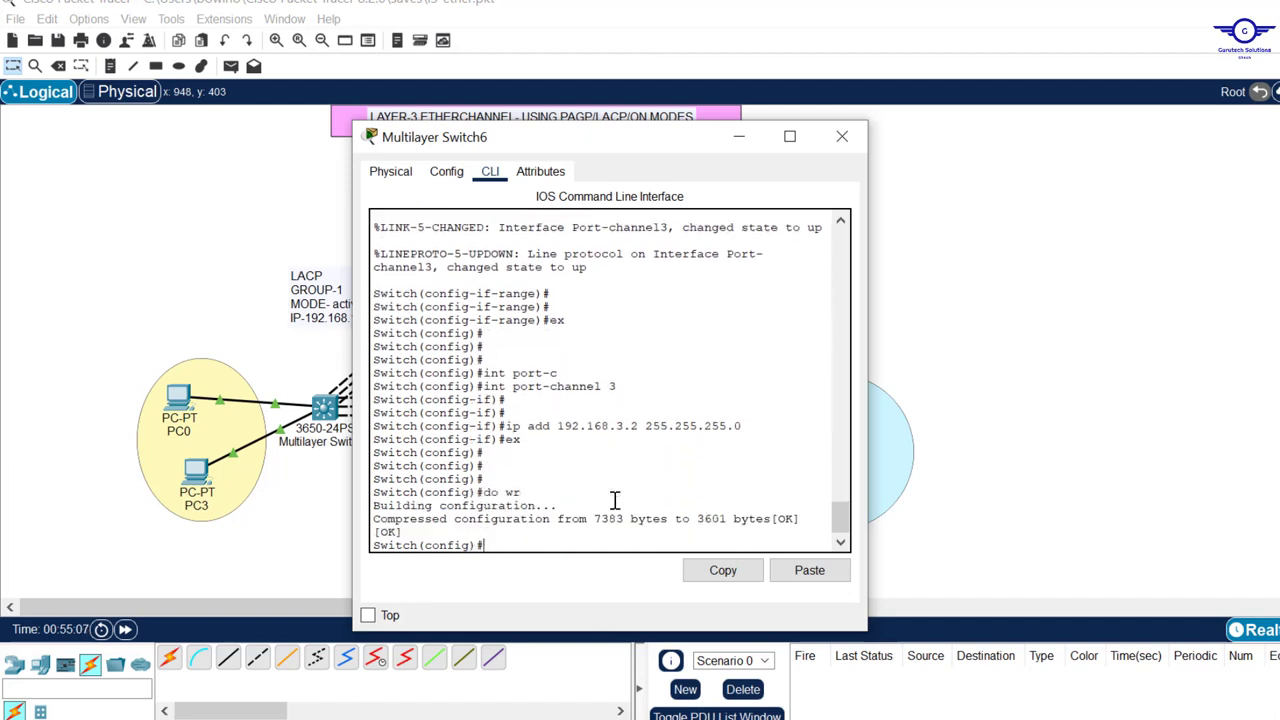
left_click(847, 142)
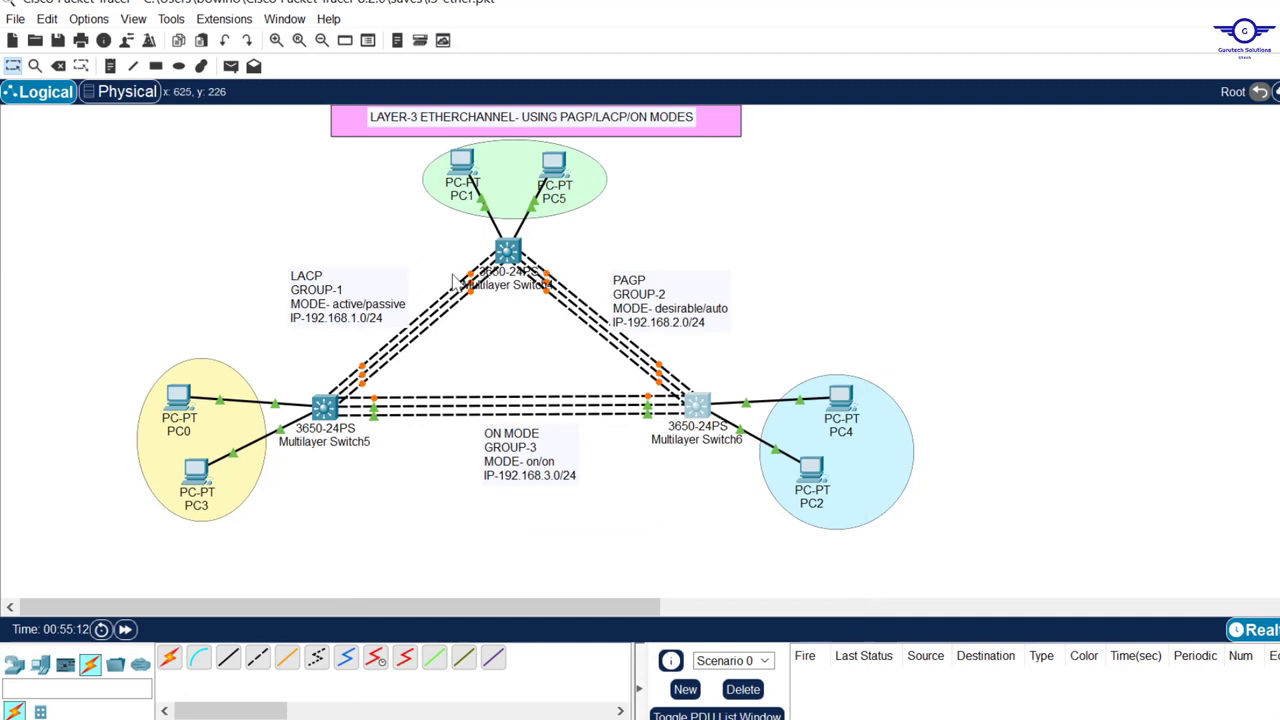
Reload Multilayer Switch4 with do reload, confirm the restart, and close its window
left_click(508, 250)
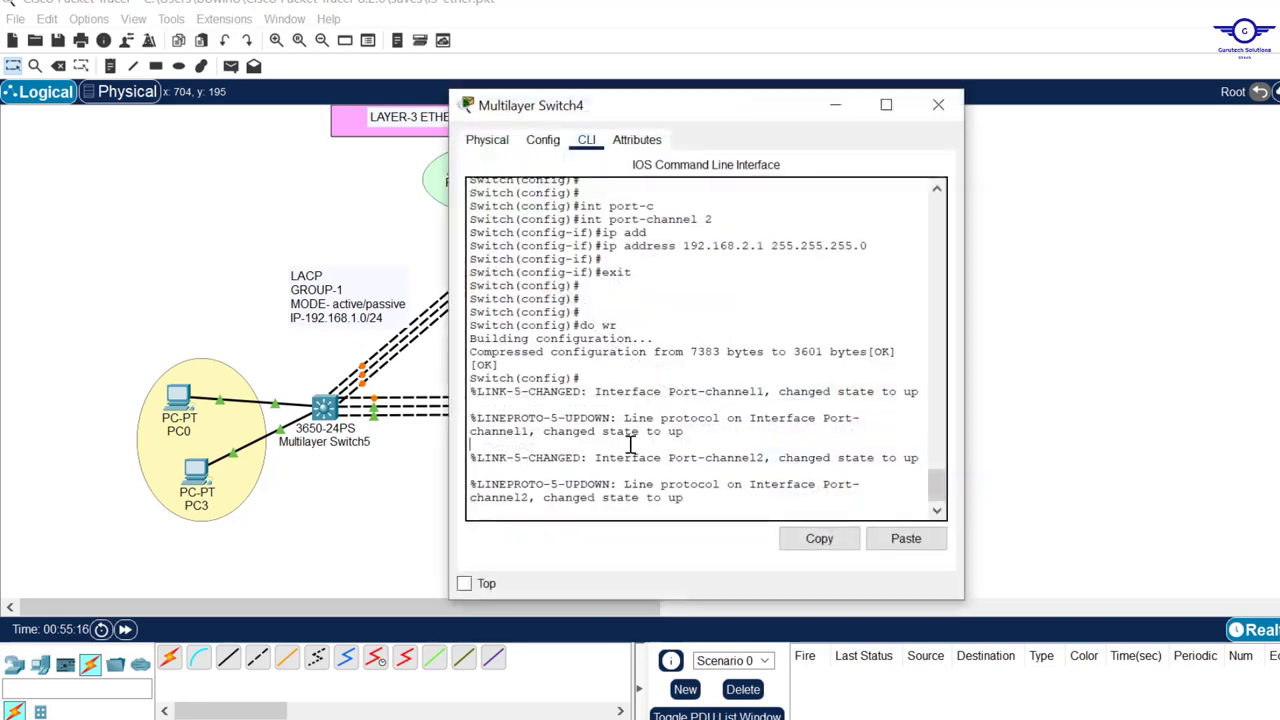
key("Return")
key("Return")
key("Return")
key("Return")
key("Return")
key("Return")
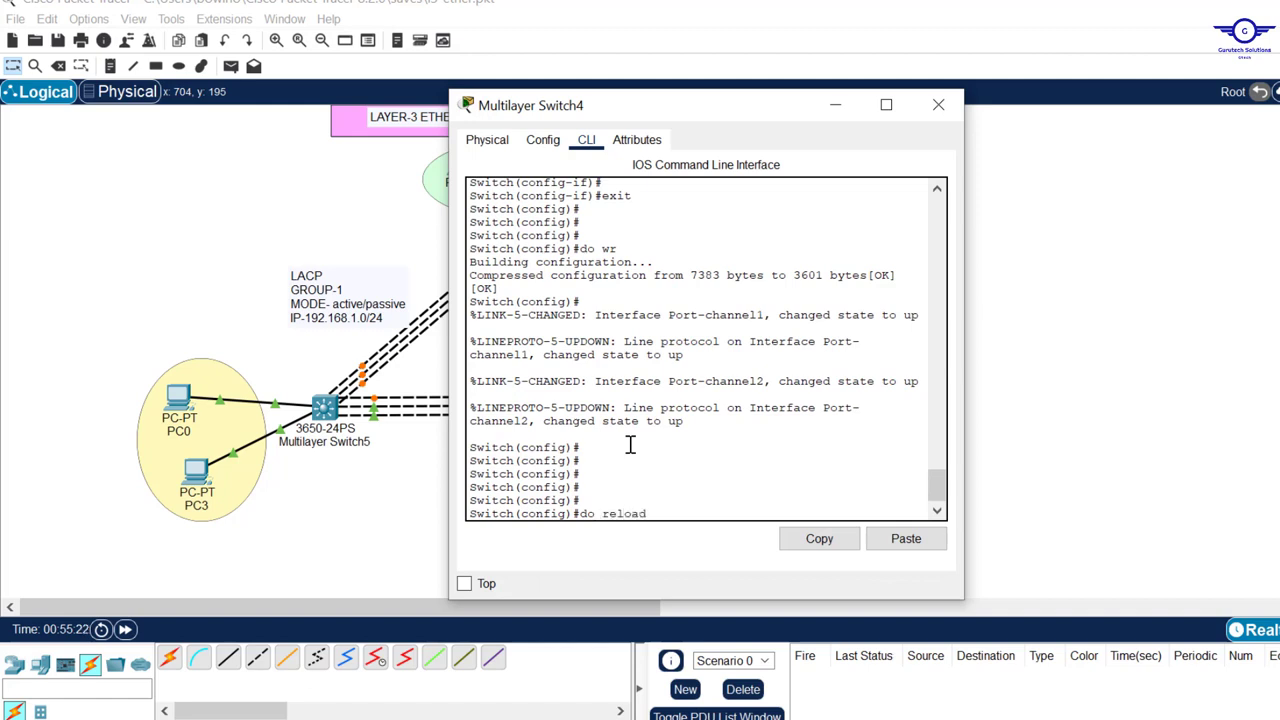
key("Return")
key("Return")
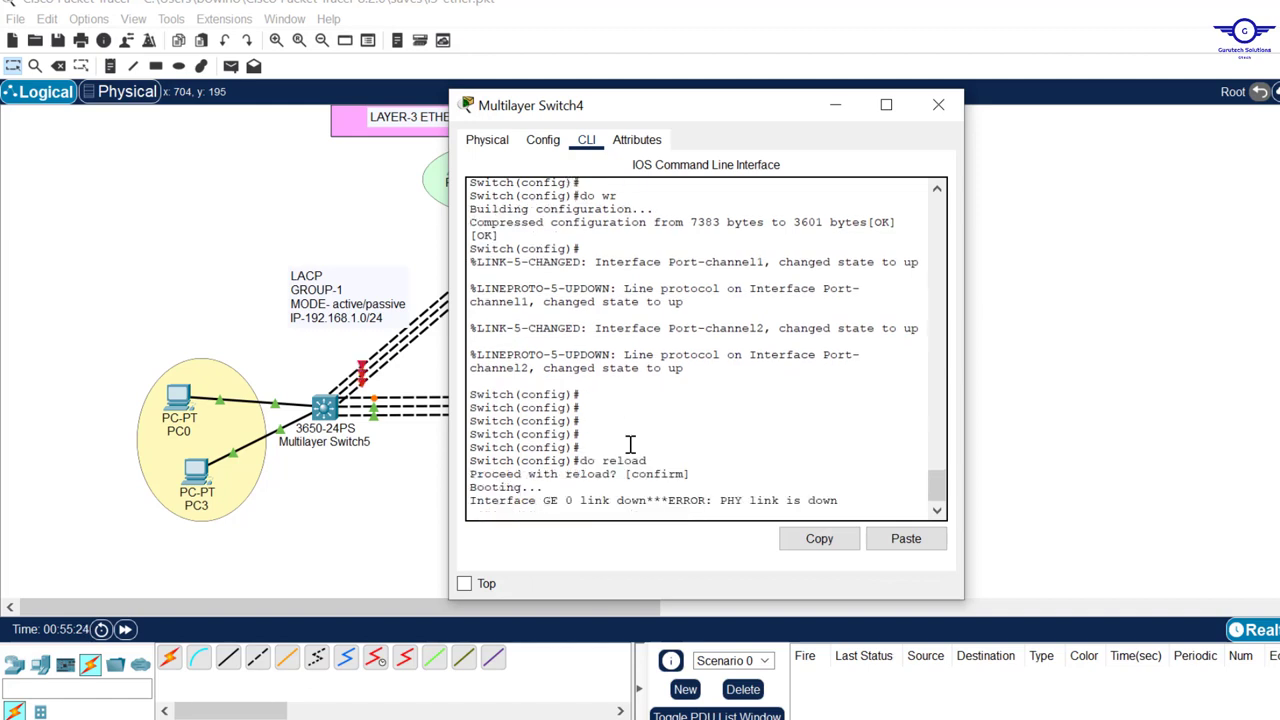
left_click(937, 105)
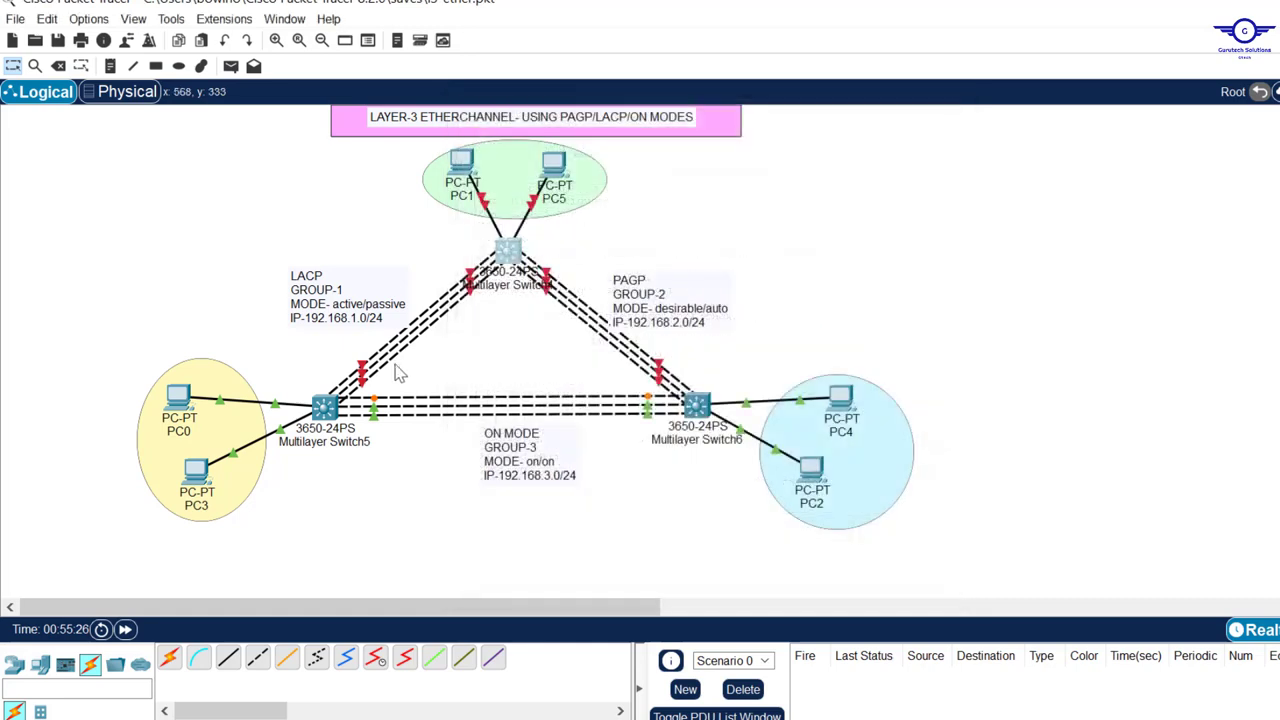
Reload Multilayer Switch5 with do reload, answering yes to saving the modified configuration and confirming the restart
left_click(326, 408)
key("Return")
key("Return")
type("do reload")
key("Return")
type("yes")
key("Return")
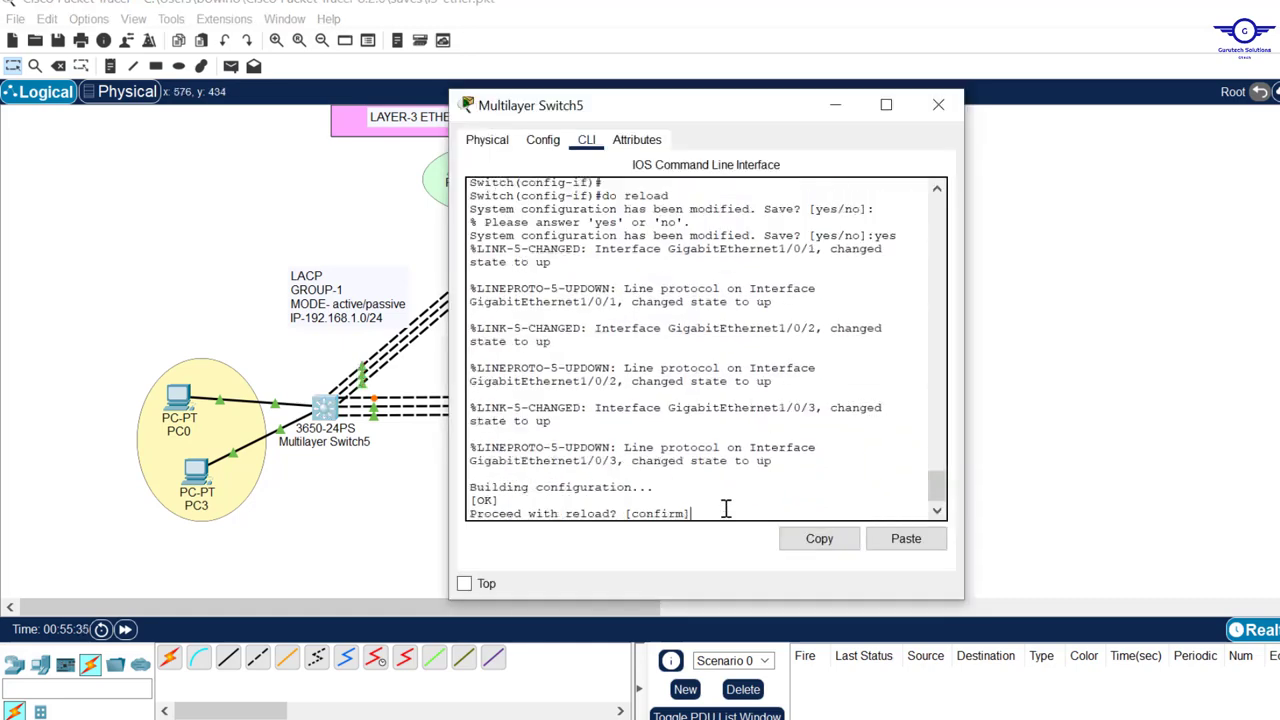
key("Return")
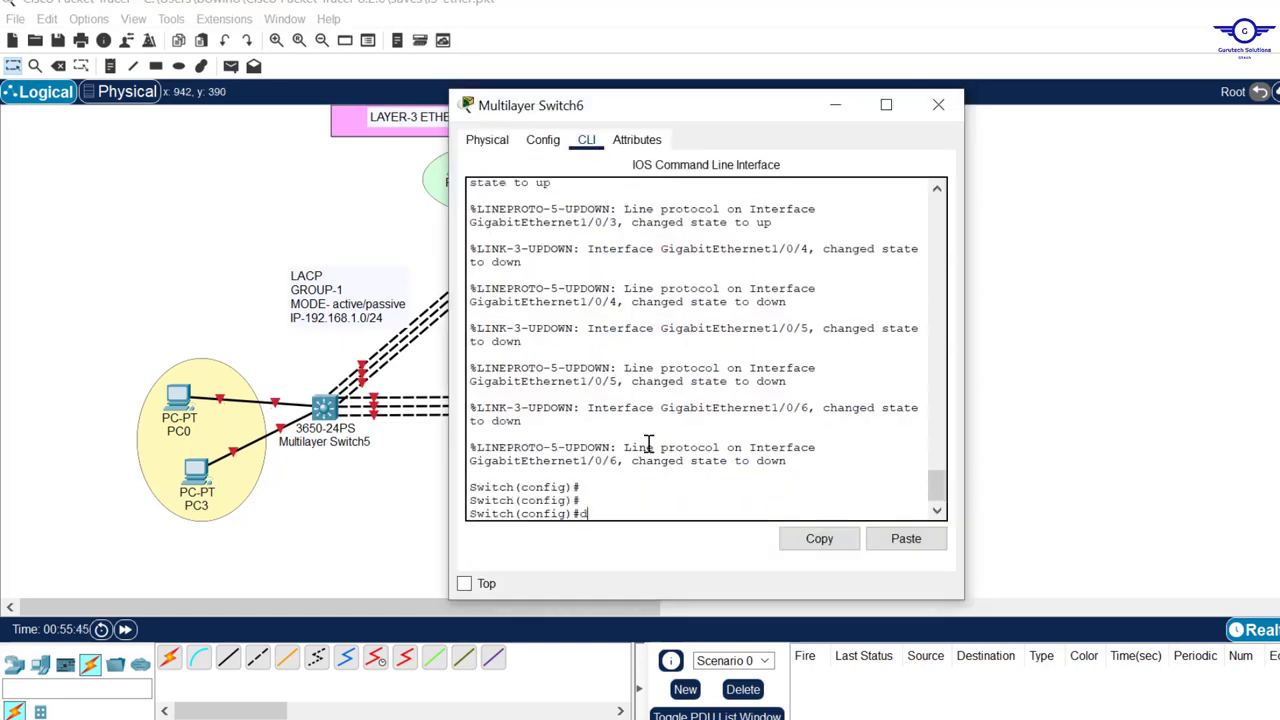
Reload Multilayer Switch6 from global configuration mode with do reload
type("do relaod")
key("Return")
type("do relo")
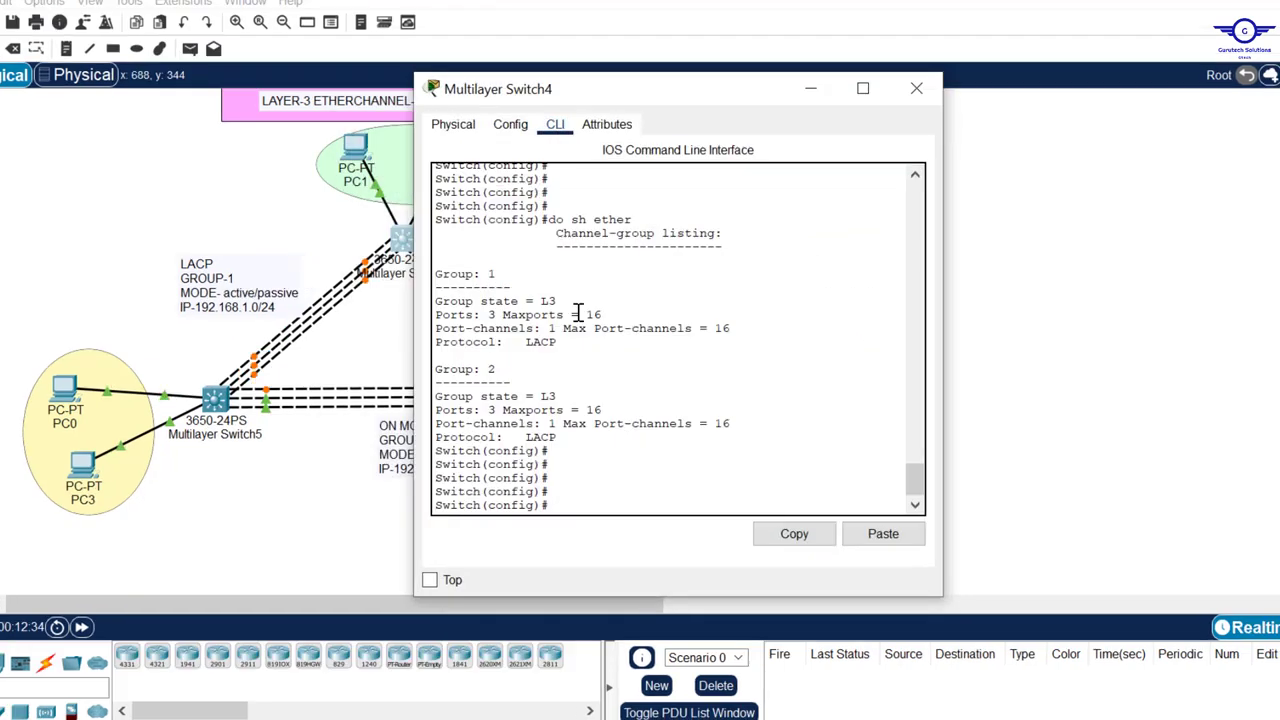
key("Return")
key("Return")
key("Return")
key("Return")
key("Return")
key("Return")
key("Return")
key("Return")
key("Return")
key("Return")
key("Return")
key("Return")
key("Return")
key("Return")
key("Return")
key("Return")
key("Return")
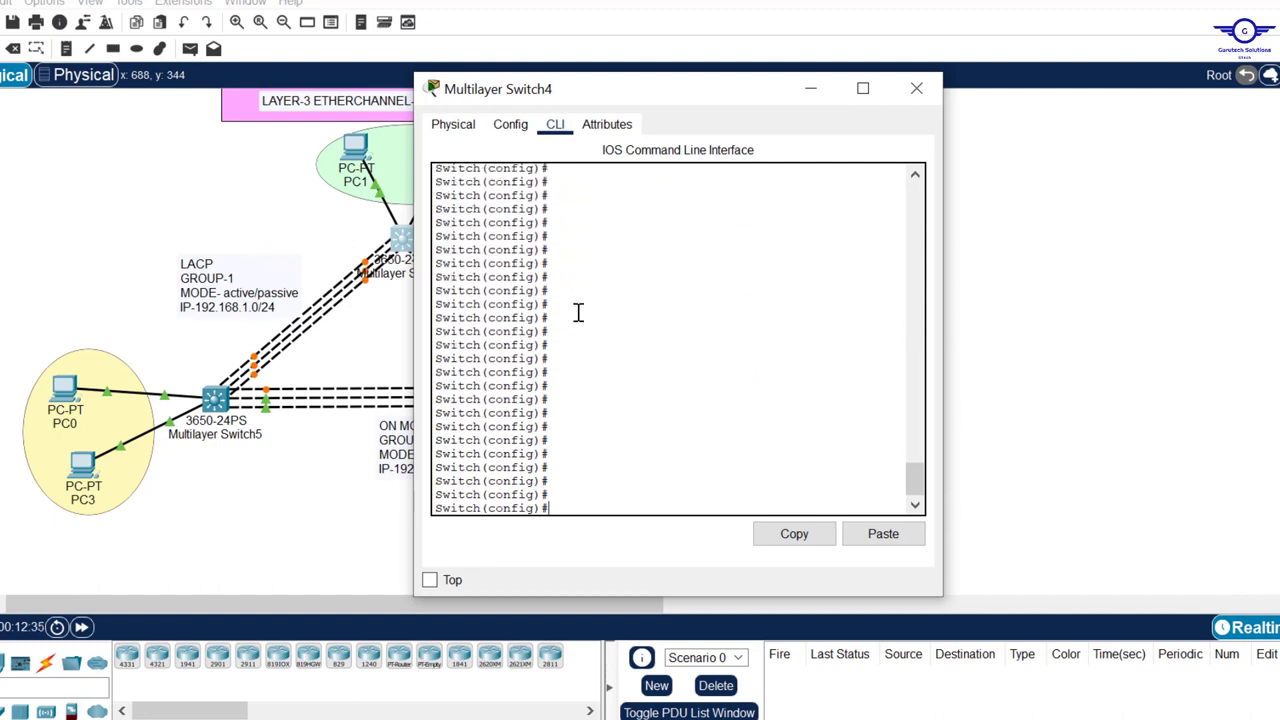
left_click(1130, 357)
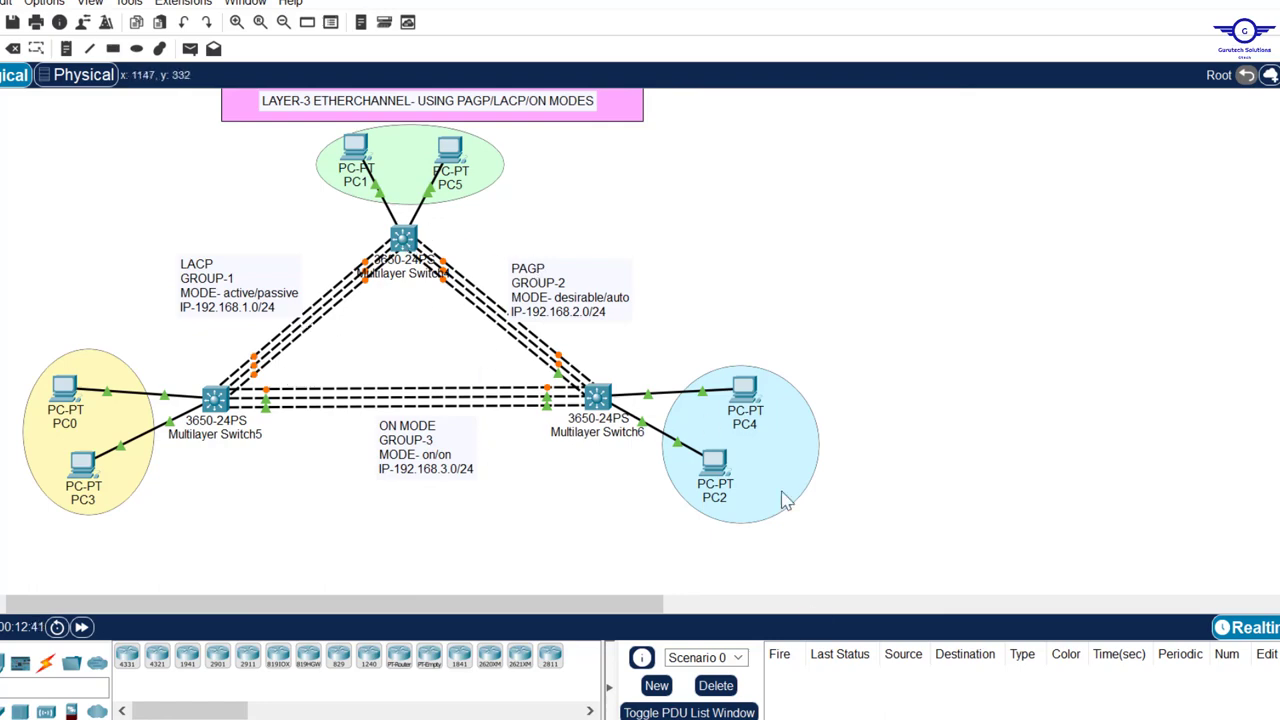
Switch to config-guide.txt in Notepad, review step 7 on displaying EtherChannel parameters, and minimize the guide
mouse_move(915, 719)
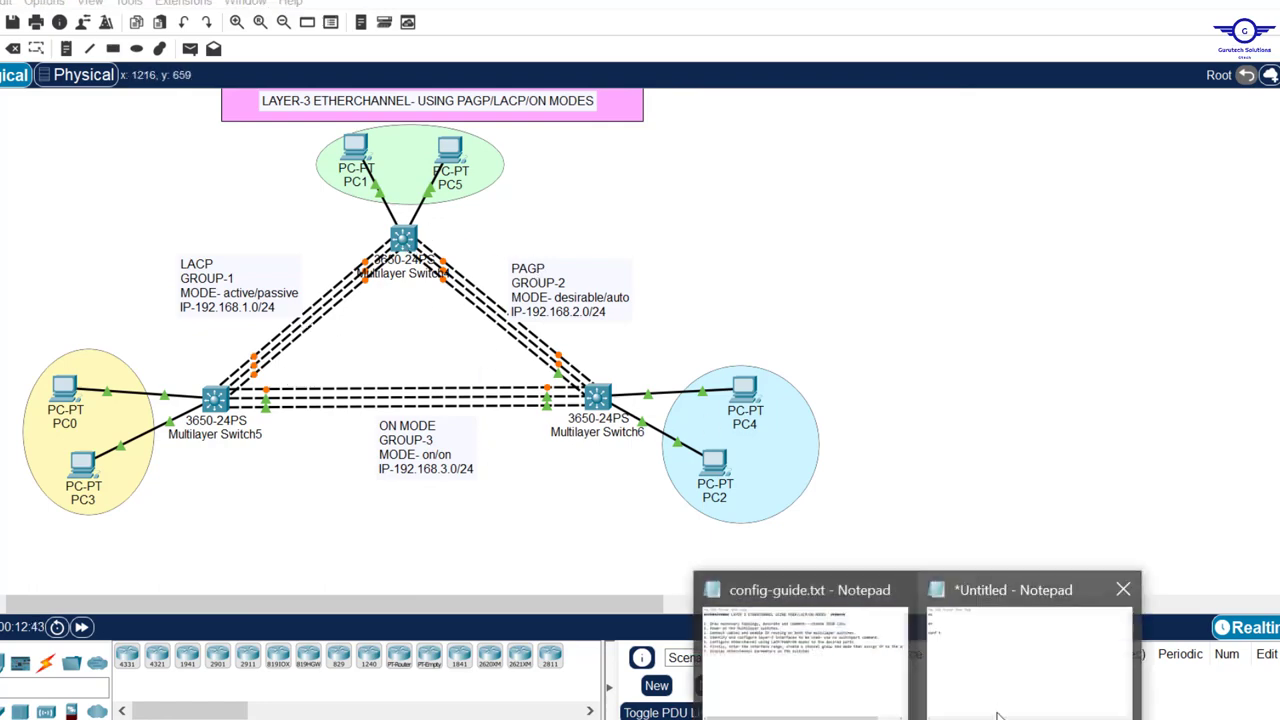
left_click(846, 691)
left_click_drag(714, 346, 231, 340)
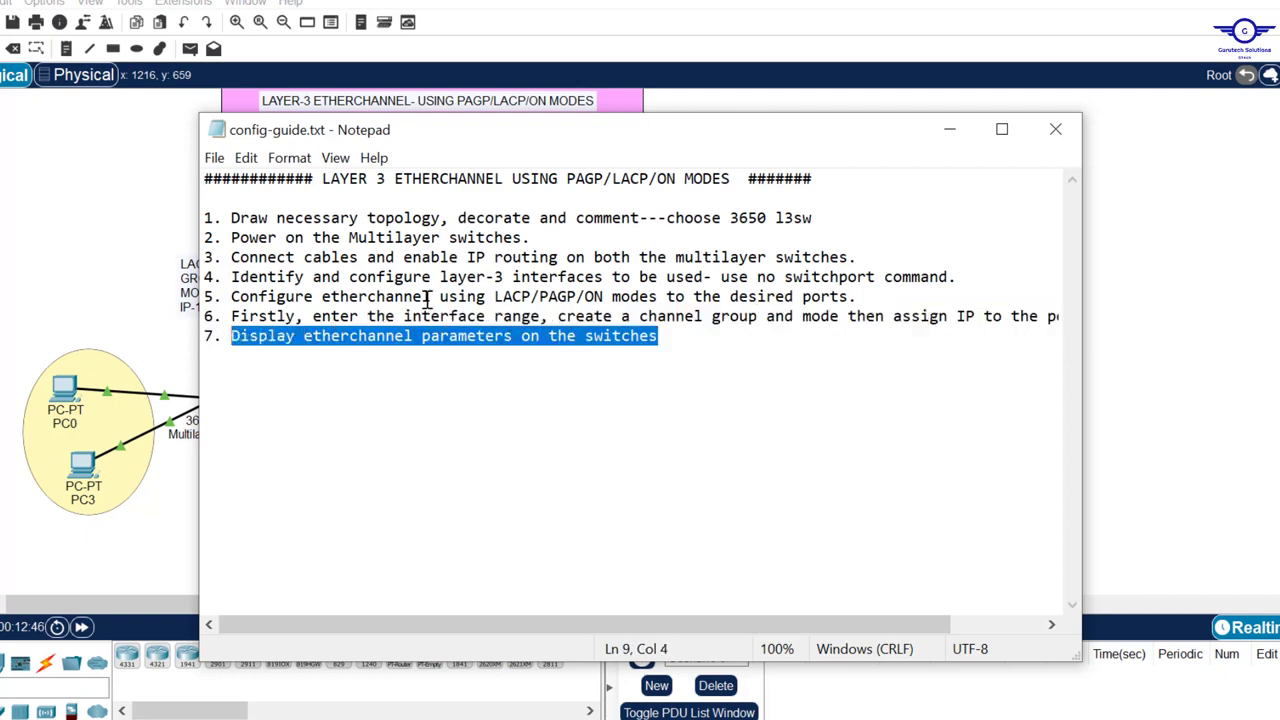
left_click(949, 129)
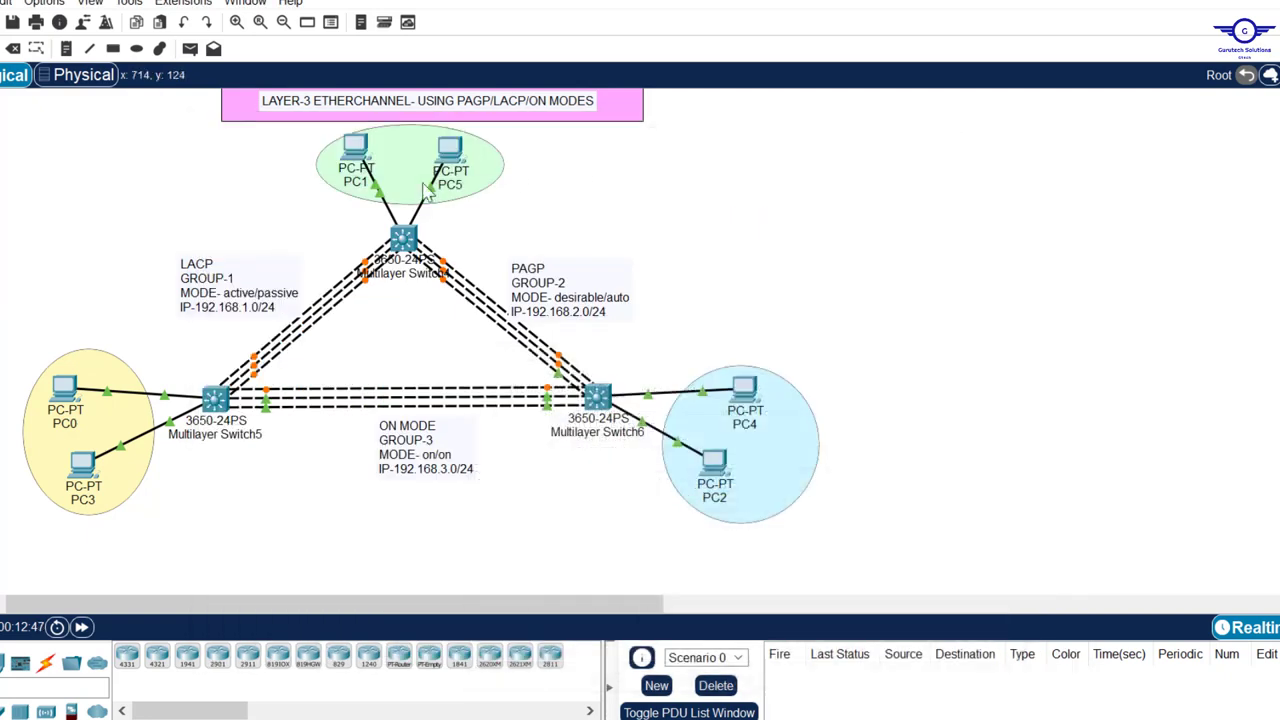
Display the EtherChannel port-channel details on Multilayer Switch4 with do sh ether por and page through the whole output
left_click(401, 236)
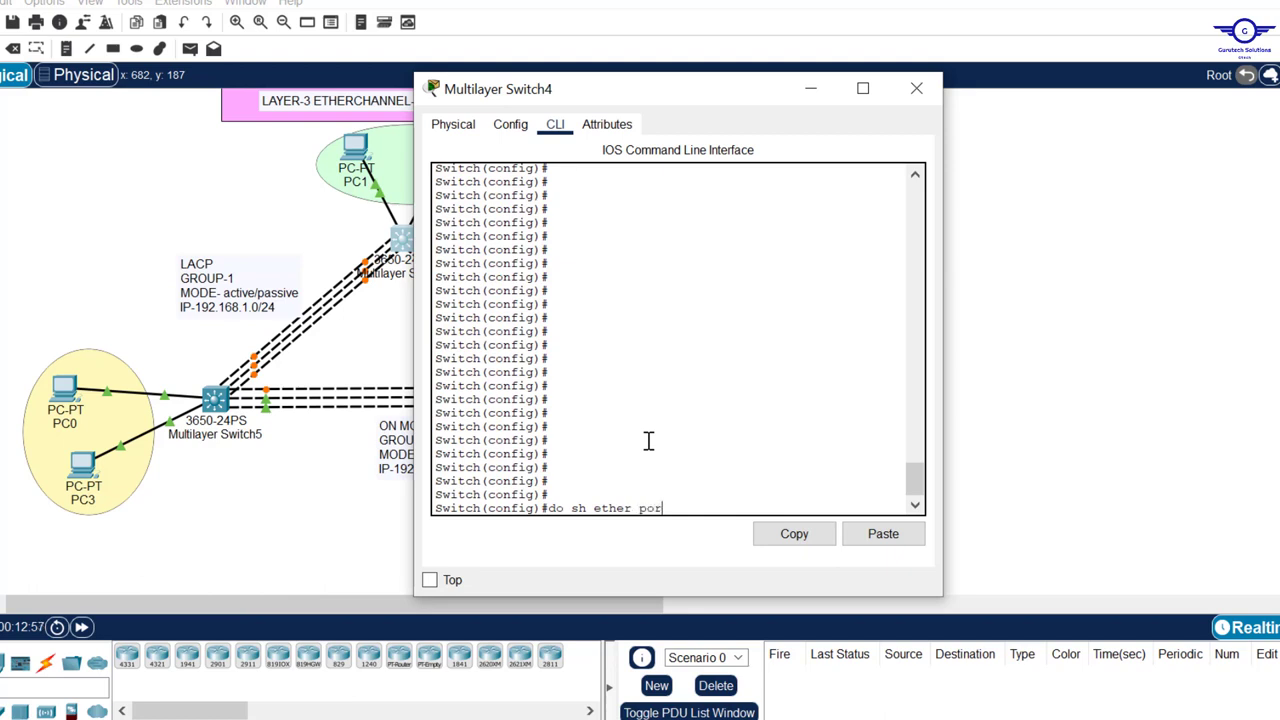
key("Tab")
key("Return")
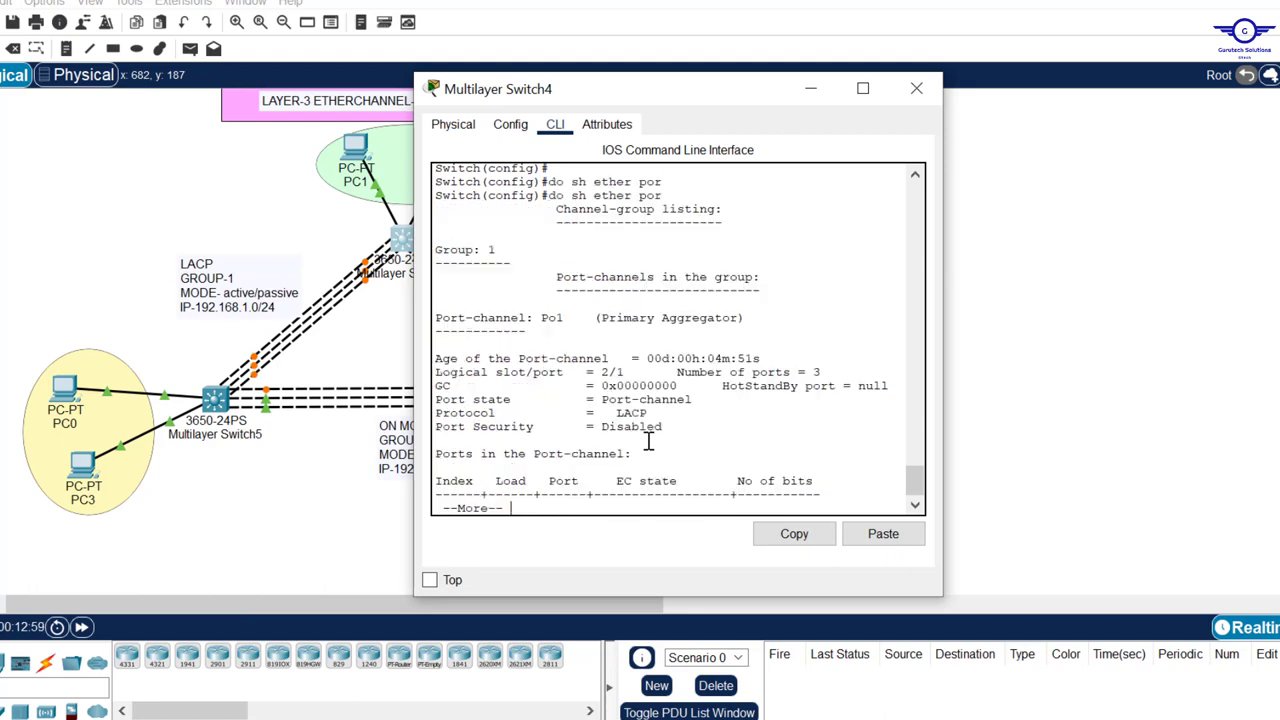
key("space")
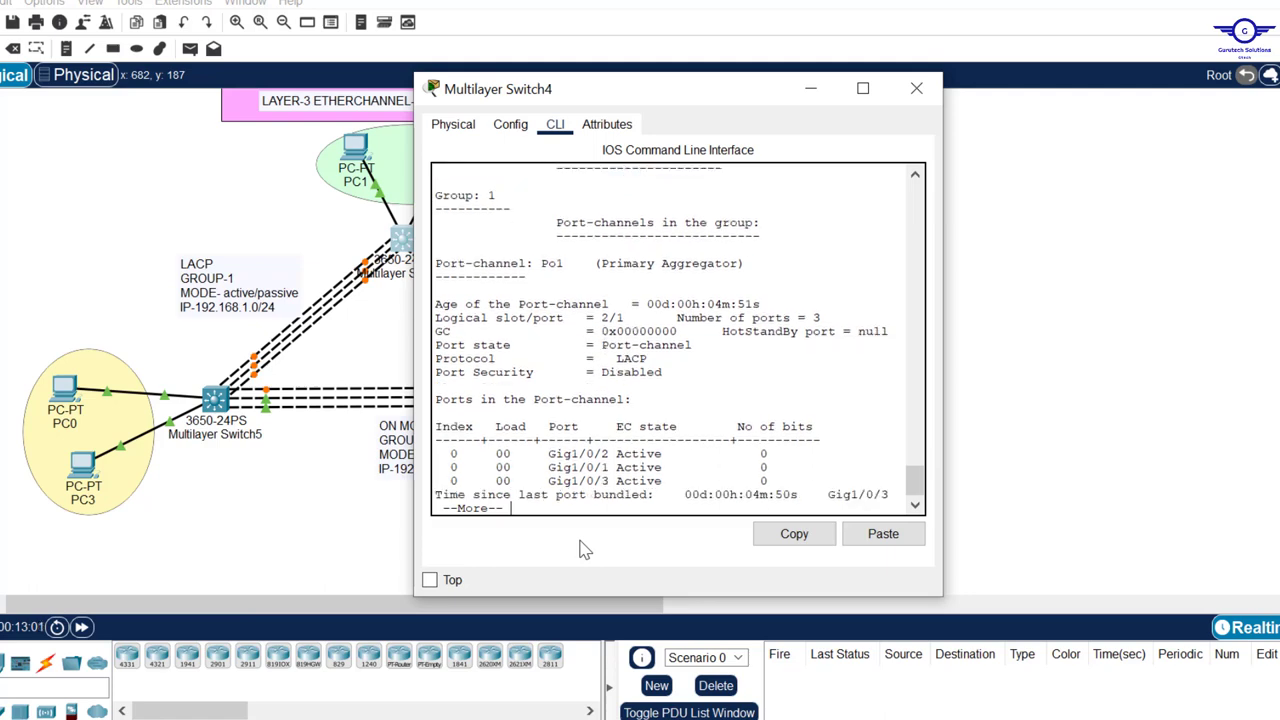
key("space")
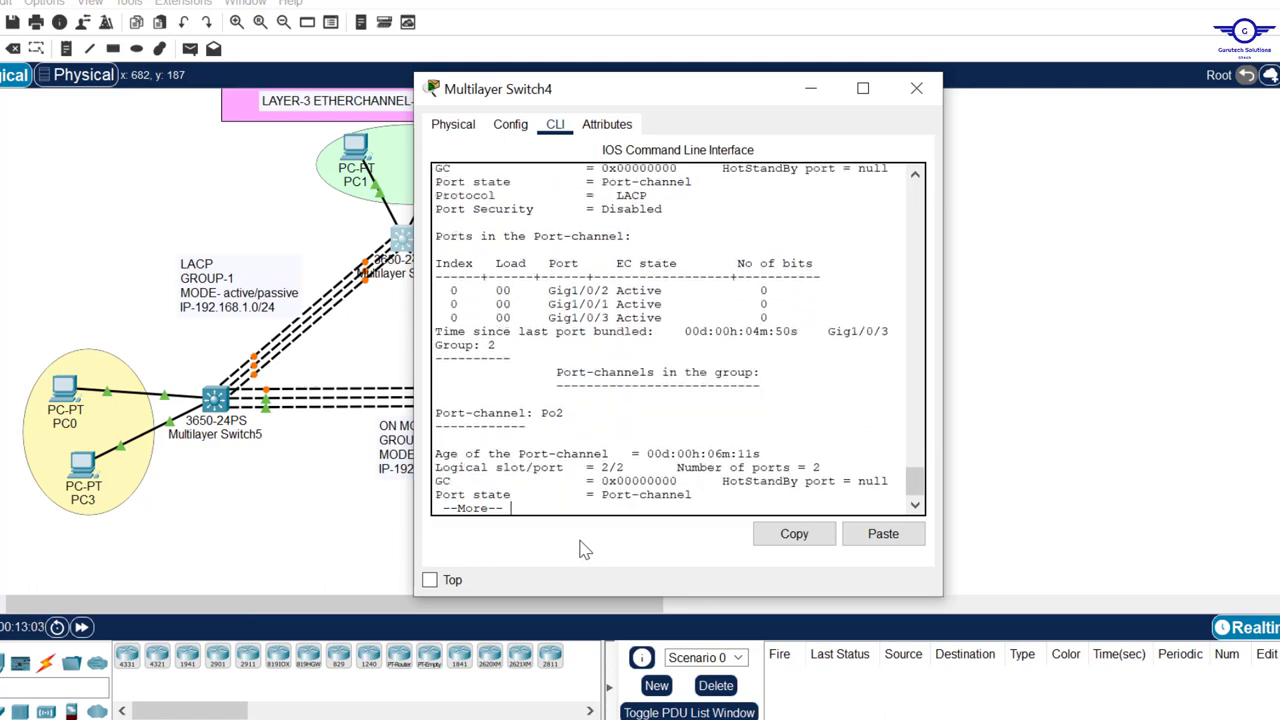
key("space")
key("Return")
key("Return")
key("Return")
key("Return")
key("Return")
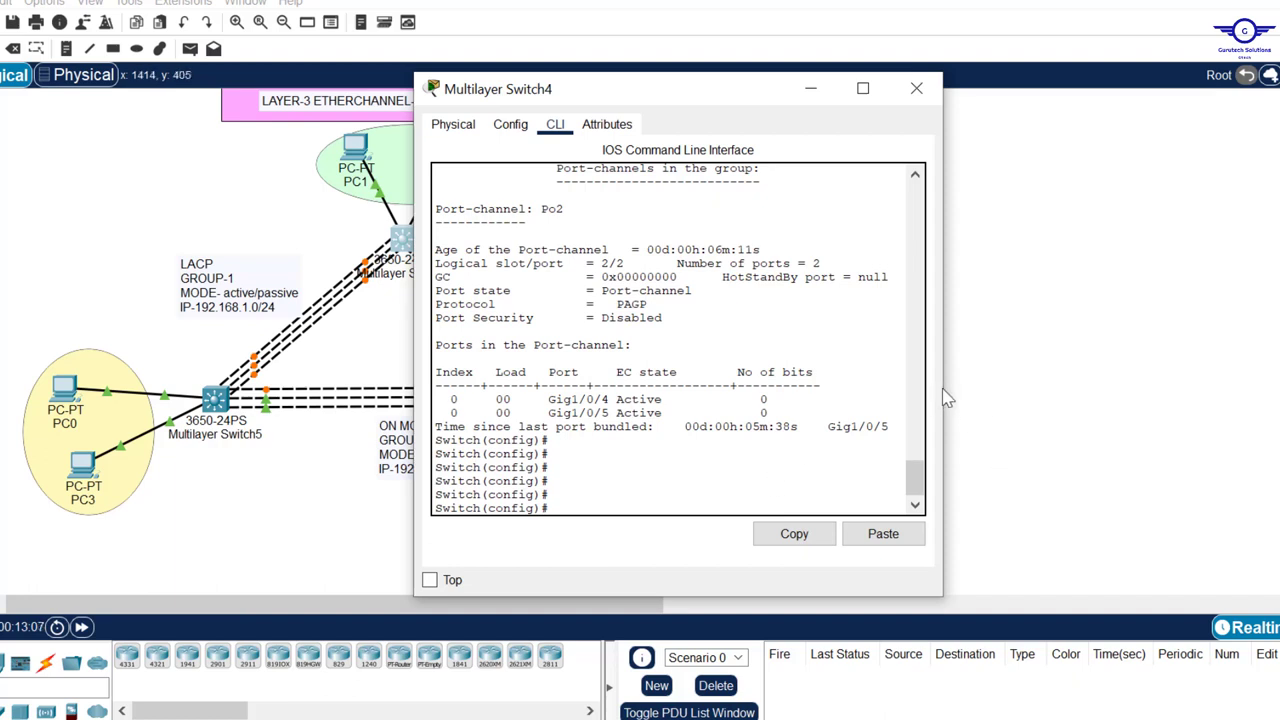
Widen the Multilayer Switch4 window and list its channel groups with do sh eth
left_click_drag(942, 392, 1160, 394)
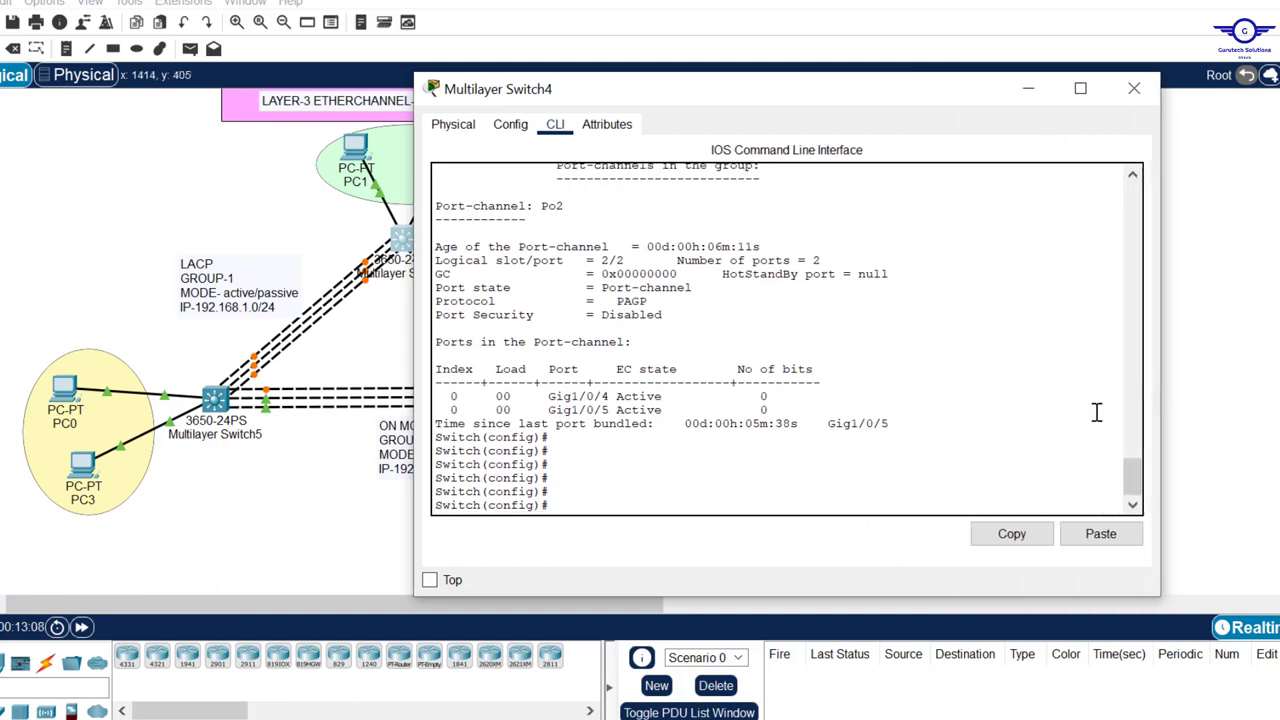
type("do sh et")
key("Return")
key("Return")
key("Return")
key("Return")
key("Return")
key("Return")
key("Return")
key("Return")
key("Return")
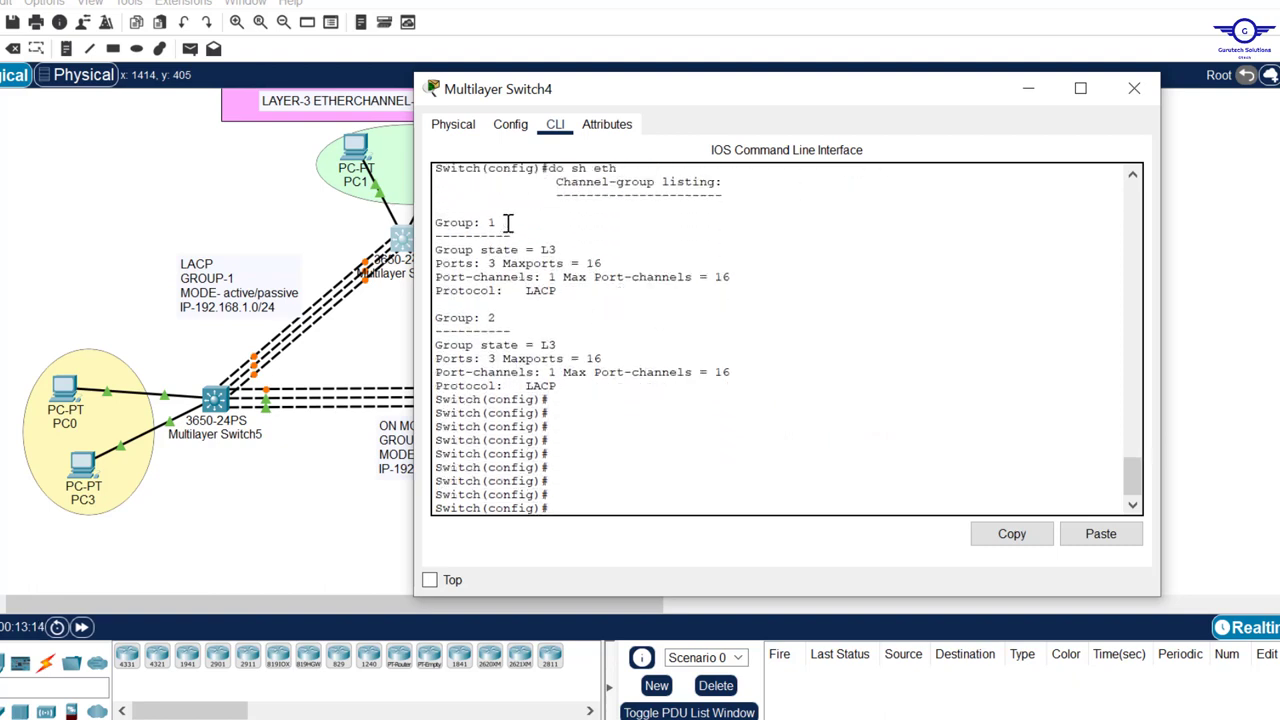
Examine the group numbers, group state and port count in Multilayer Switch4's channel-group listing
left_click_drag(500, 222, 437, 209)
left_click_drag(515, 319, 451, 318)
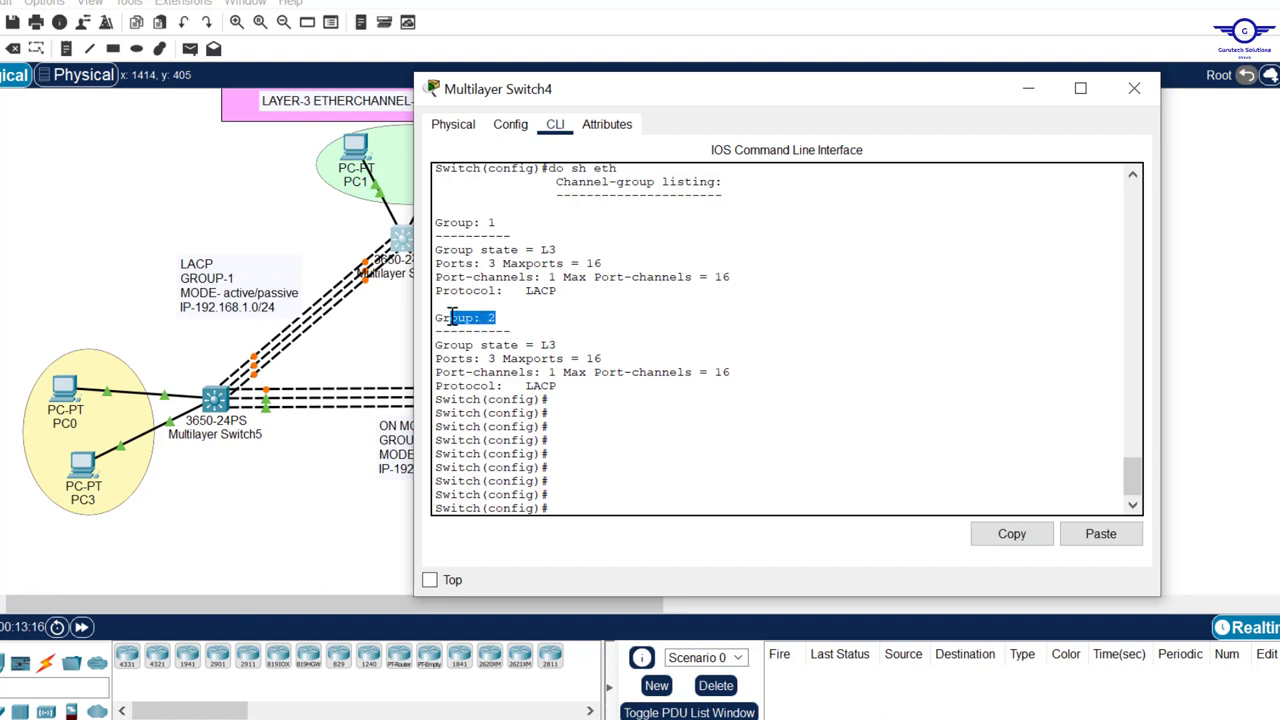
left_click_drag(575, 250, 450, 249)
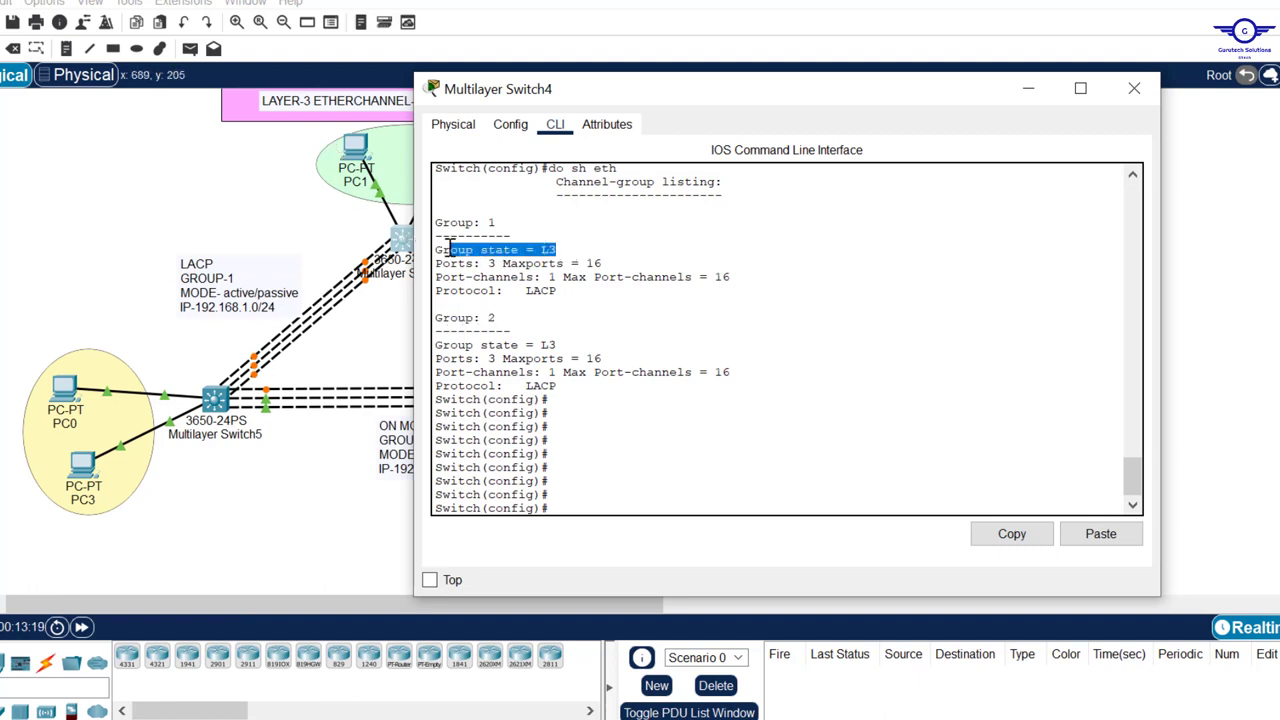
left_click(574, 251)
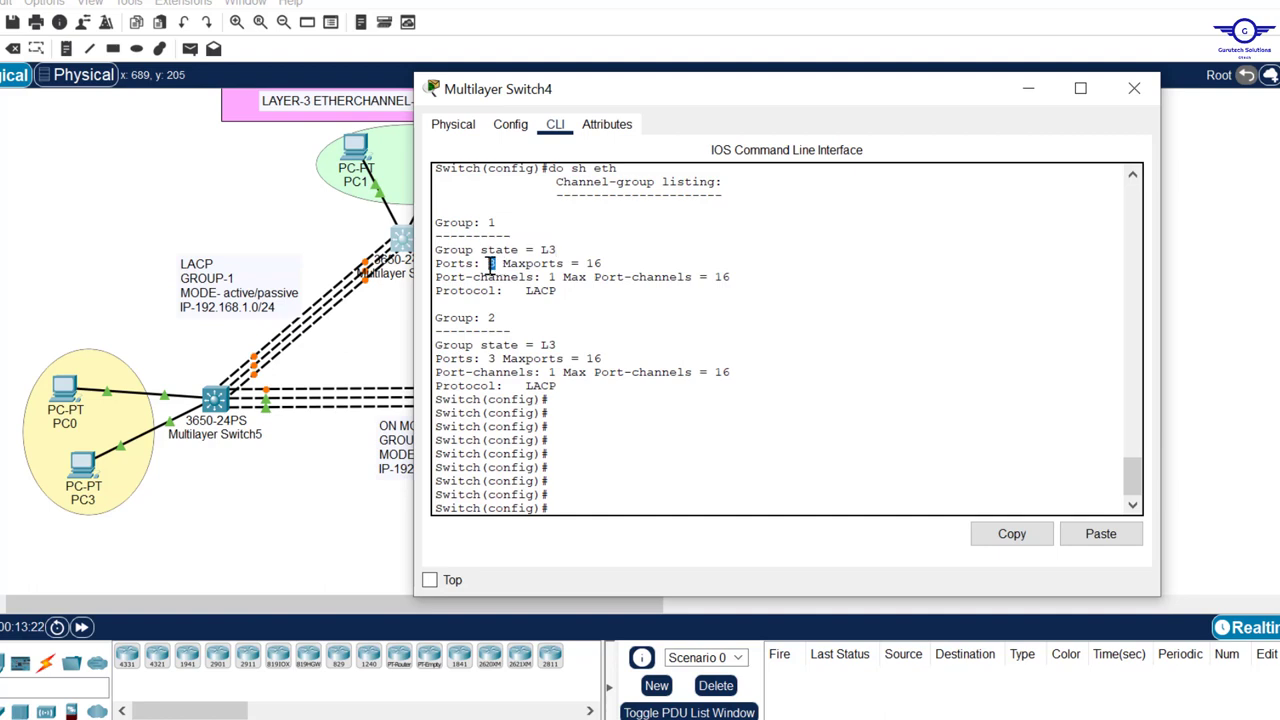
List the channel groups on Multilayer Switch5 with do sh eth
left_click(215, 400)
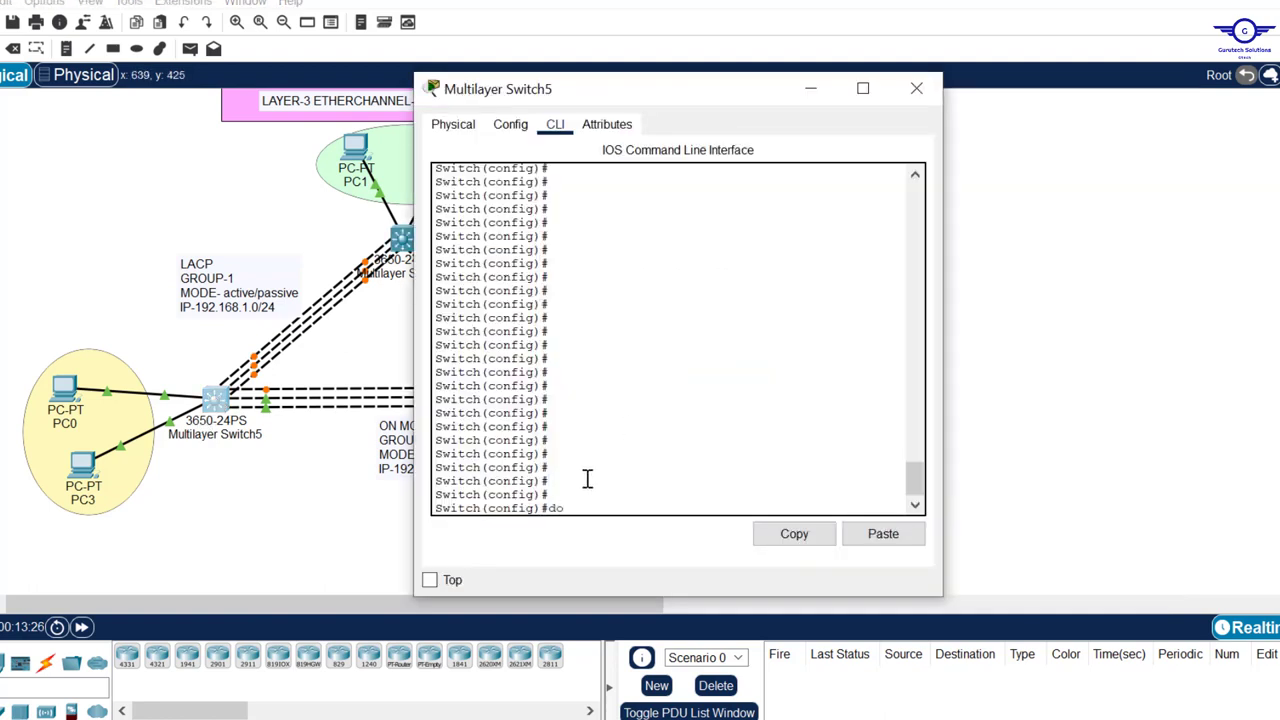
key("Return")
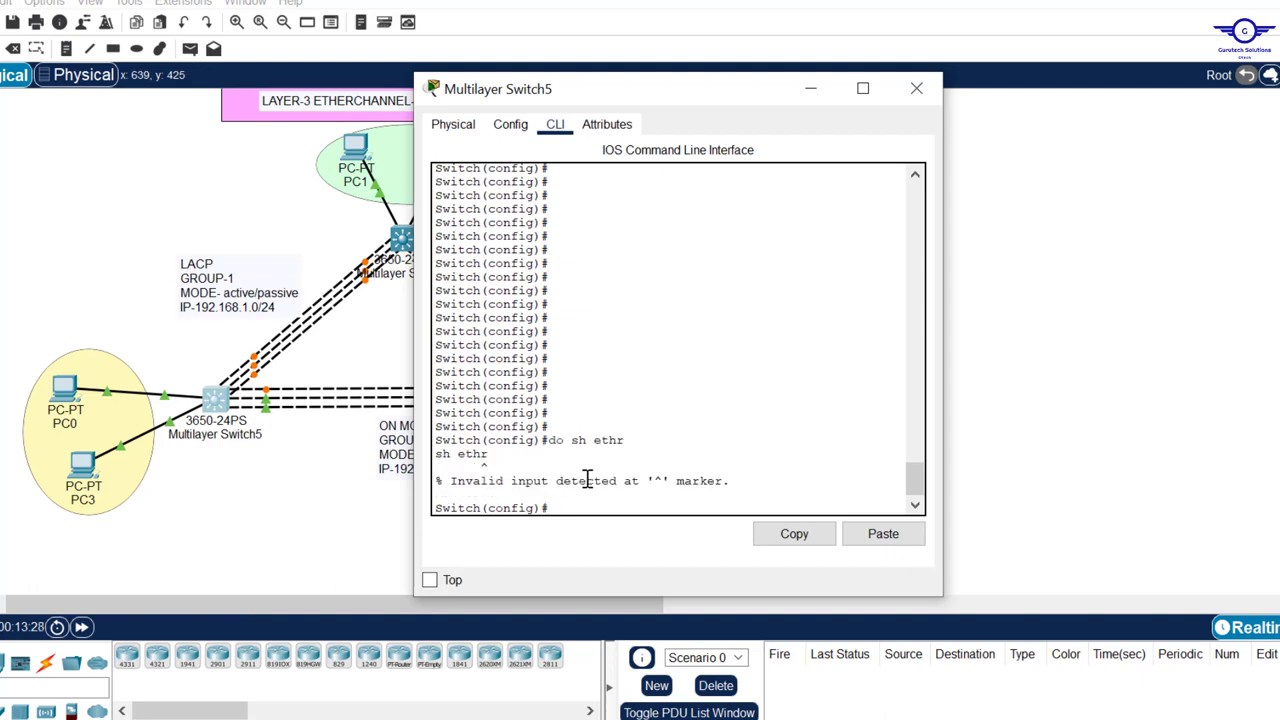
key("Up")
key("BackSpace")
key("Return")
key("Return")
key("Return")
key("Return")
key("Return")
key("Return")
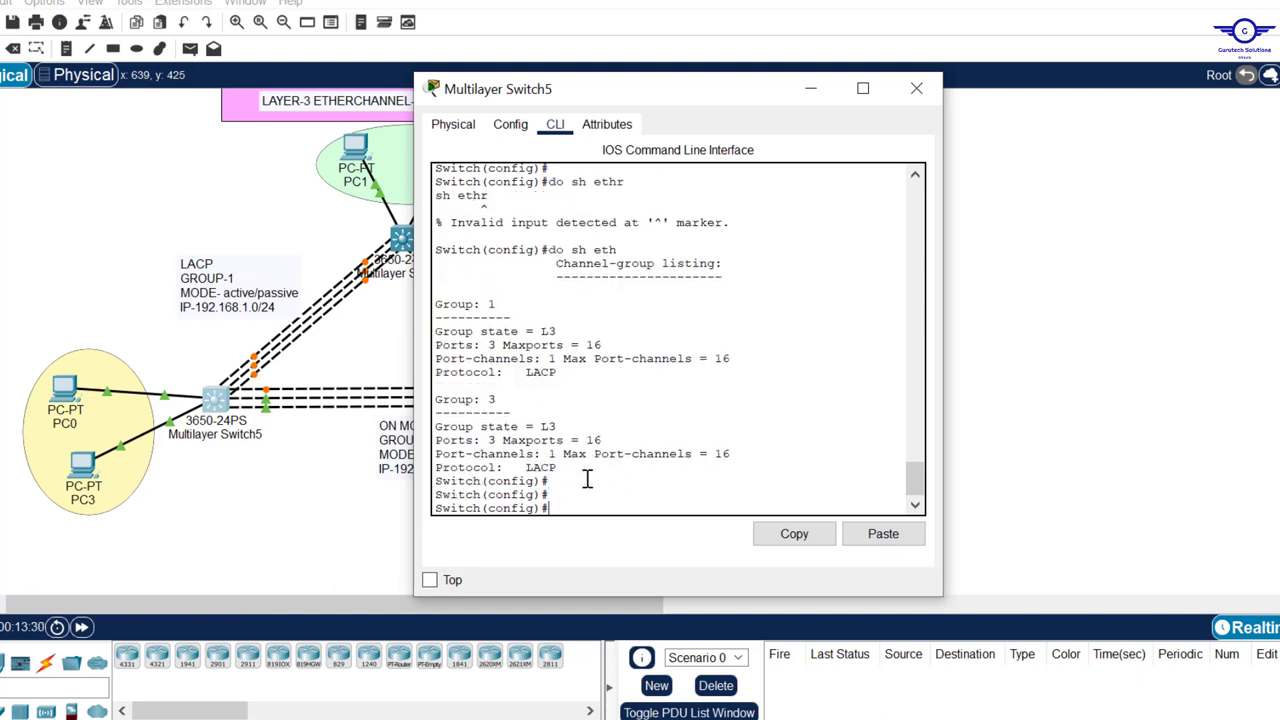
Examine the group numbers and group state in Multilayer Switch5's channel-group listing and close its window
left_click_drag(504, 264, 487, 264)
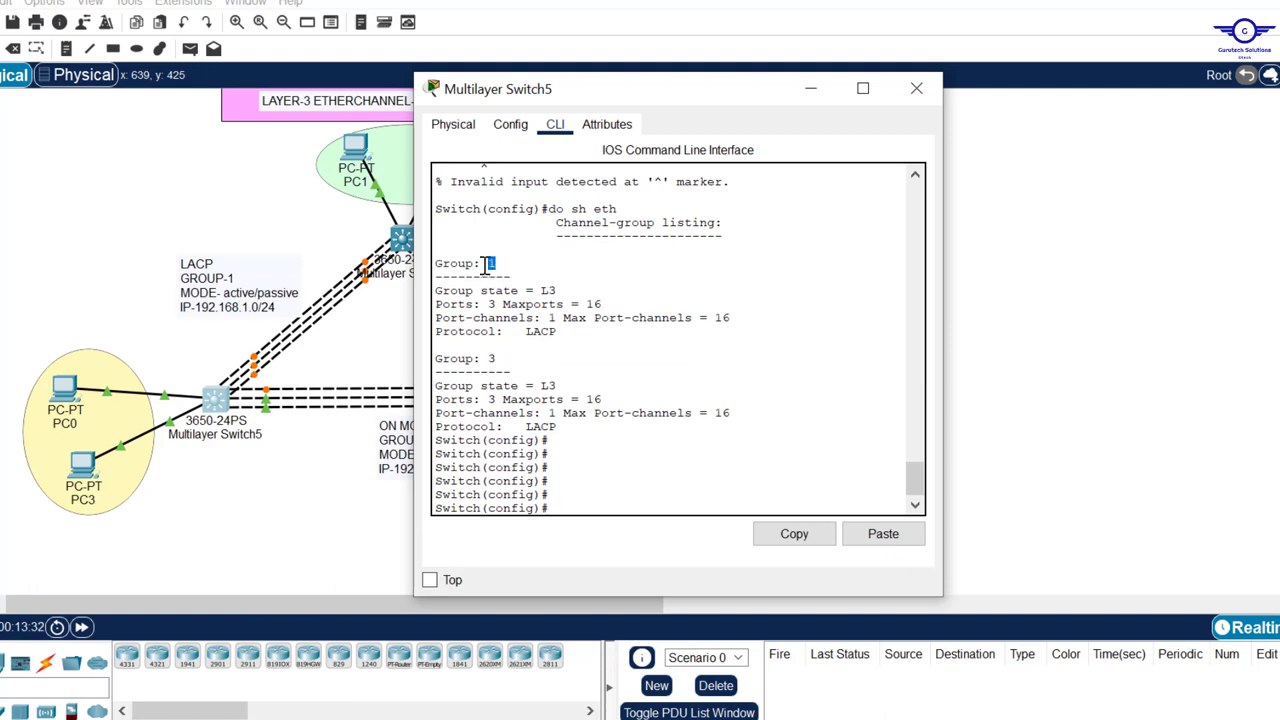
left_click_drag(506, 358, 482, 360)
left_click_drag(557, 290, 480, 302)
left_click(916, 88)
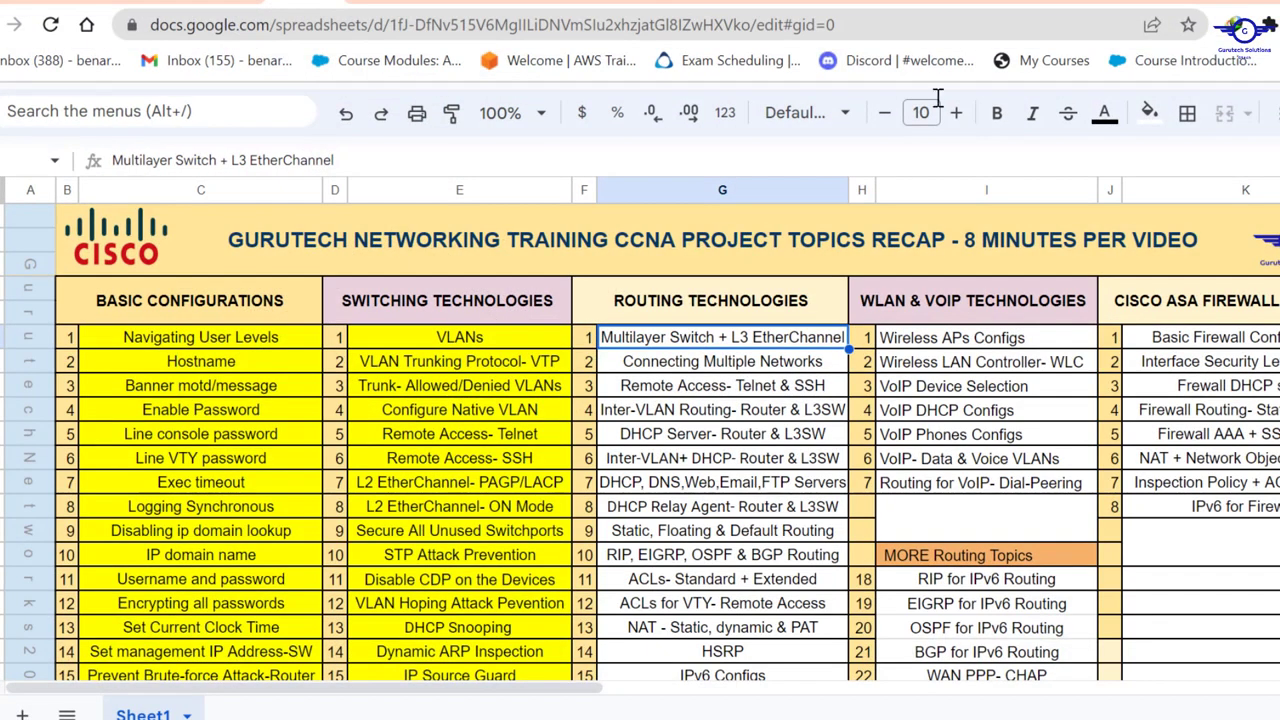
In the Google Sheets topics list, fill the Multilayer Switch + L3 EtherChannel cell with yellow and select the Remote Access- Telnet & SSH cell
left_click(1150, 113)
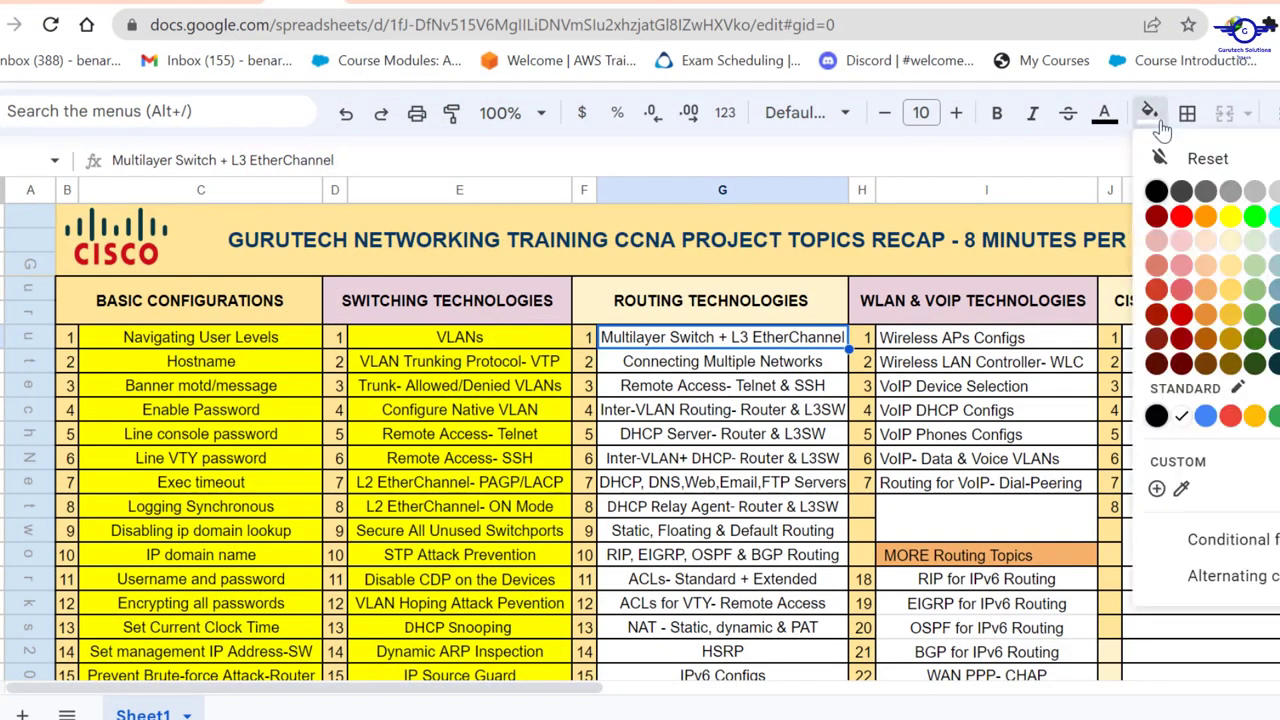
left_click(1231, 218)
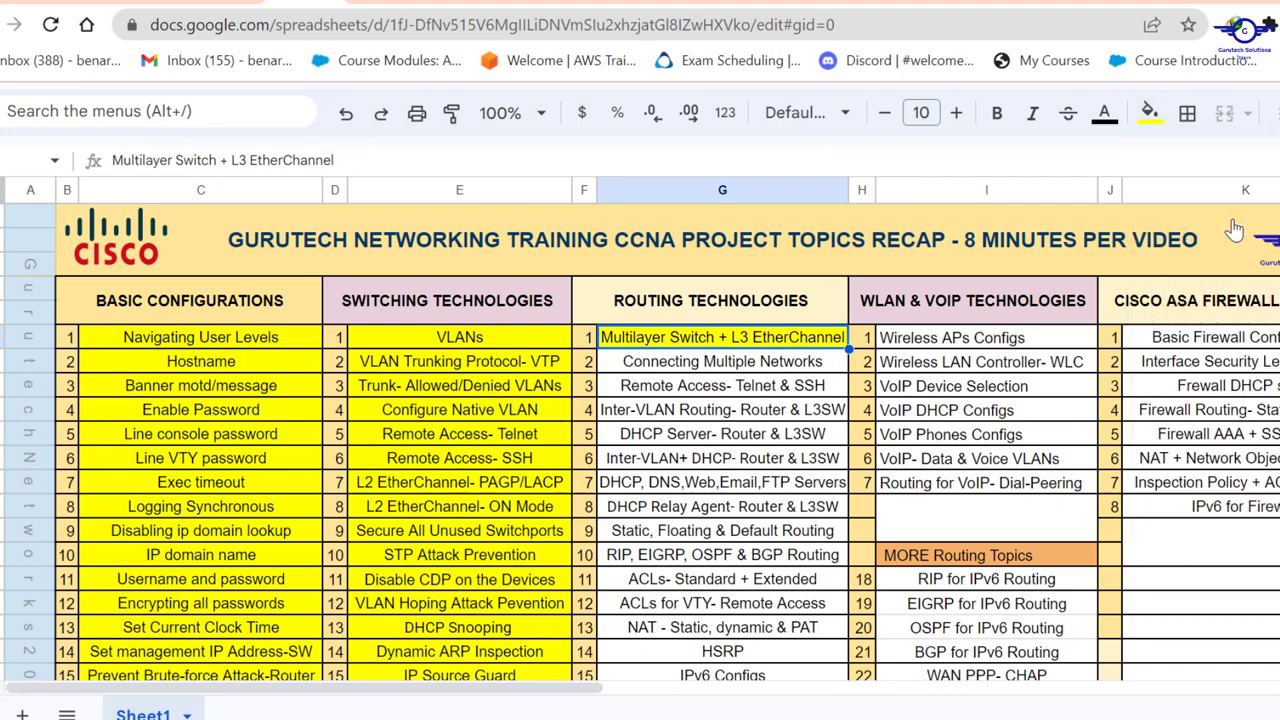
left_click(735, 366)
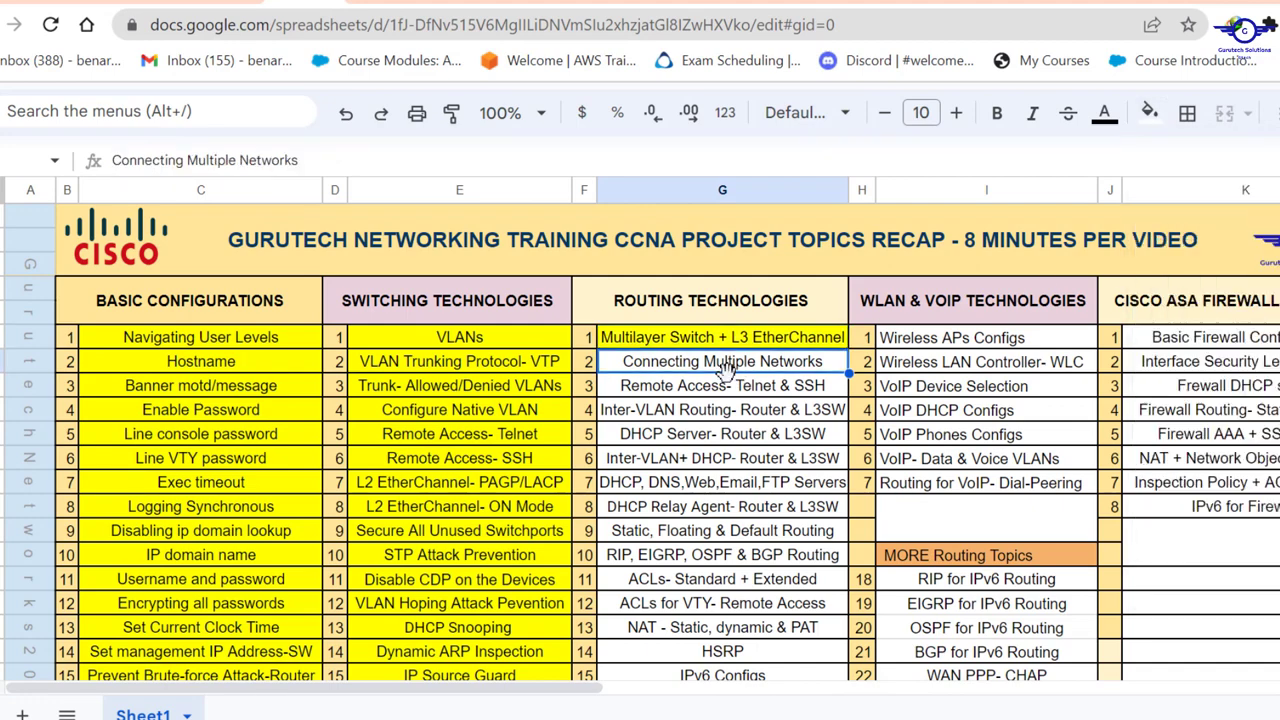
left_click(718, 393)
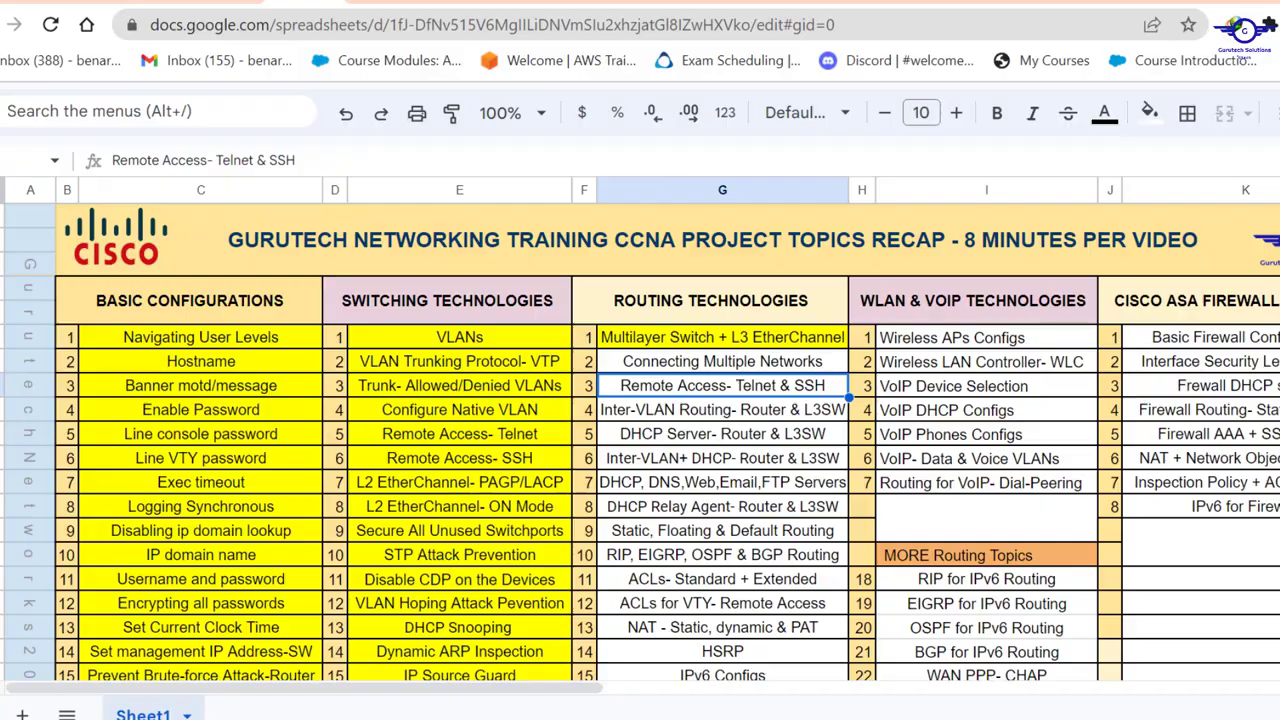